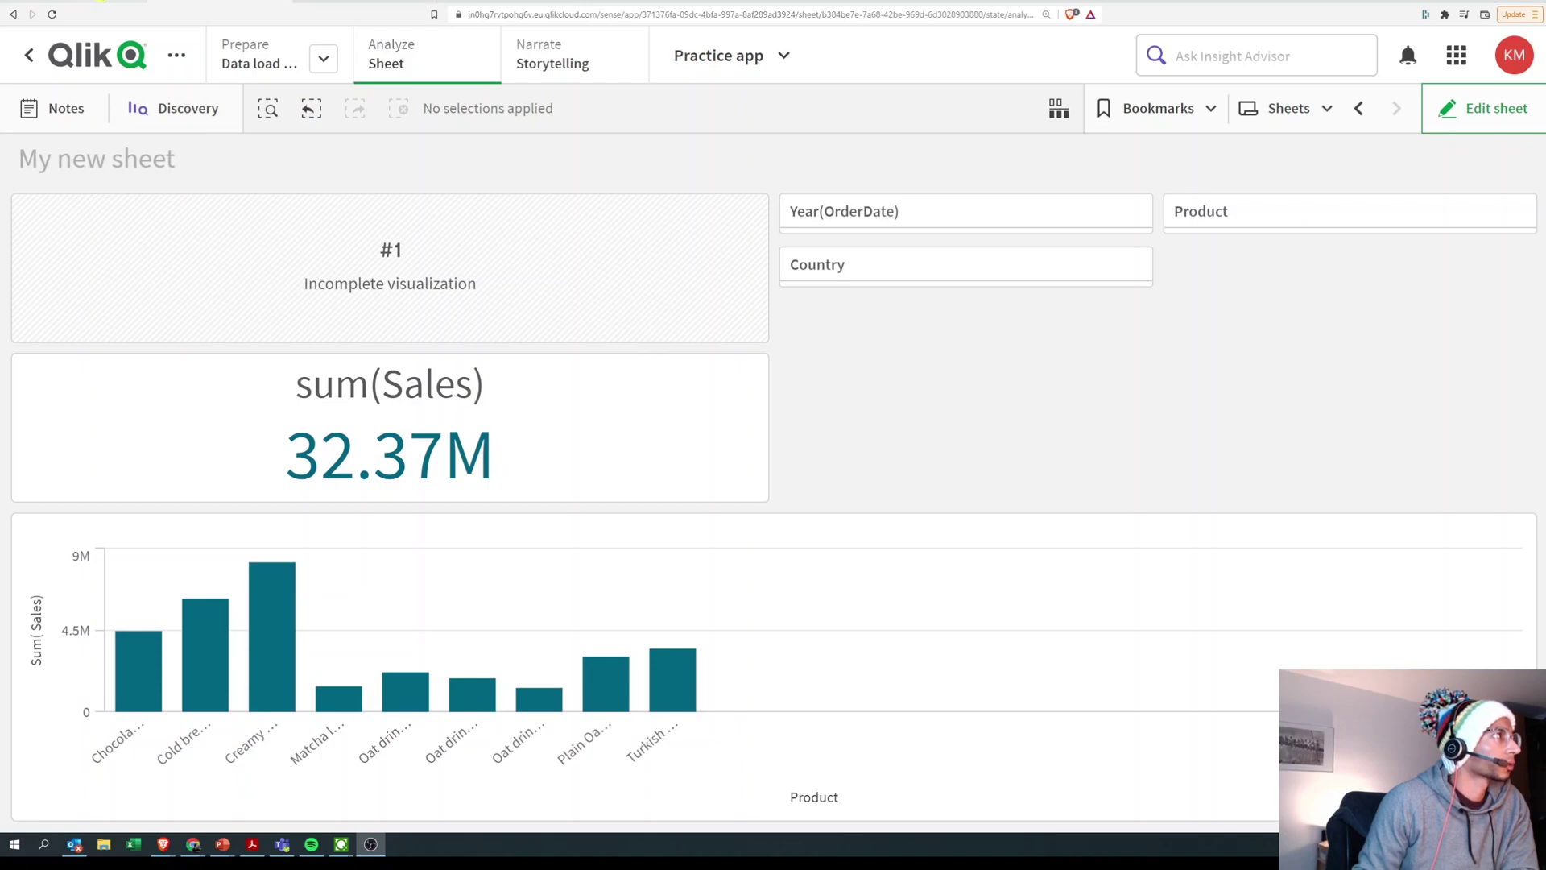
- Add Set vMyproduct = 'Matcha latte'; on a new line at the end of the Main script section
{"action": "left_click", "coordinate": [378, 5]}
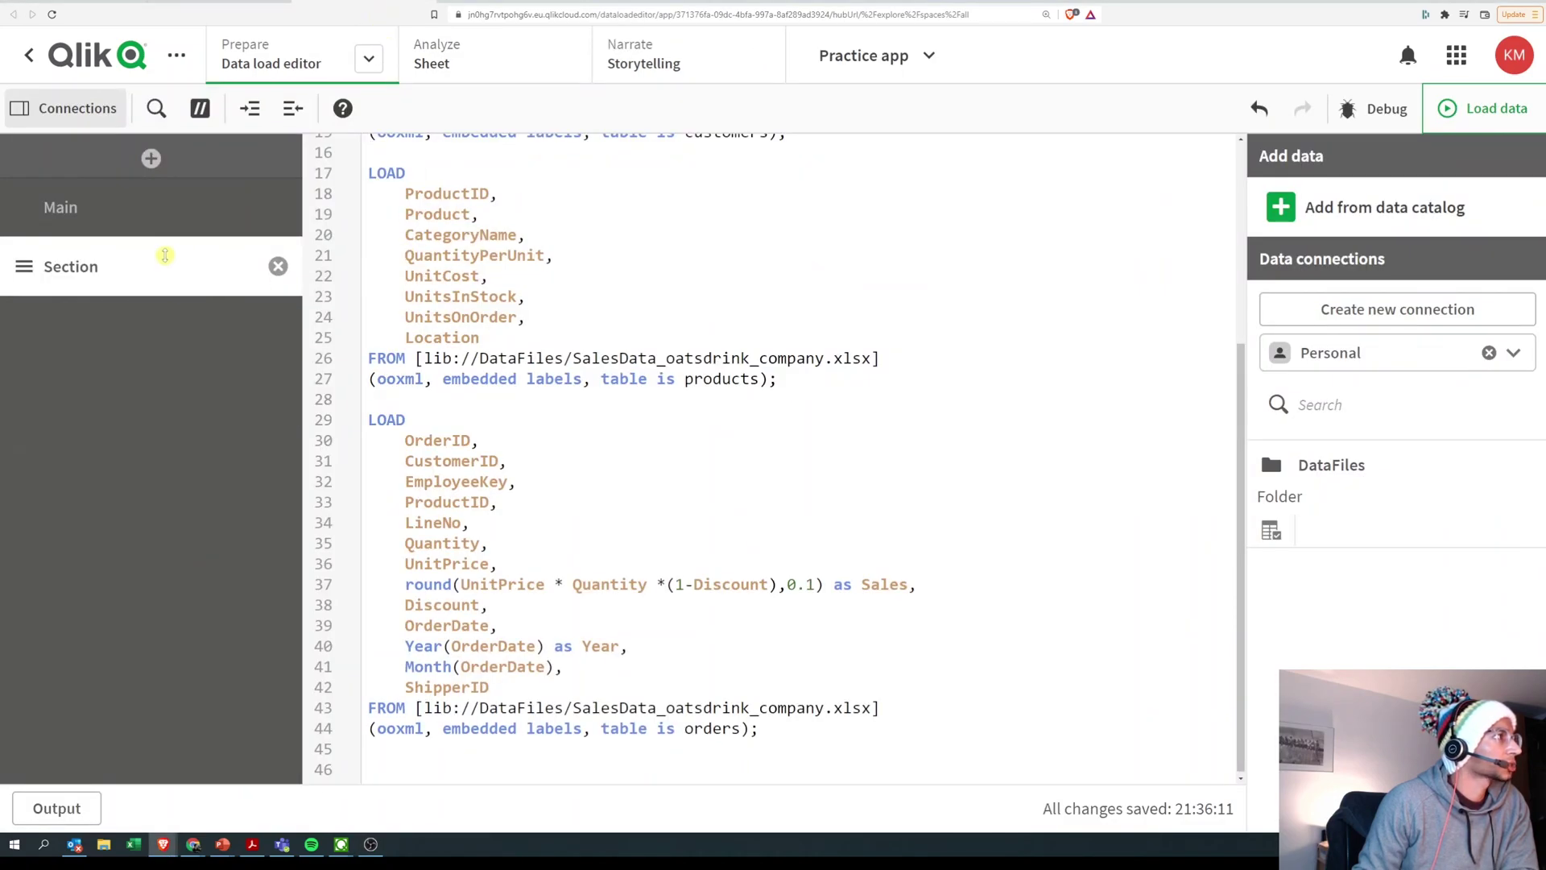
{"action": "left_click", "coordinate": [161, 227]}
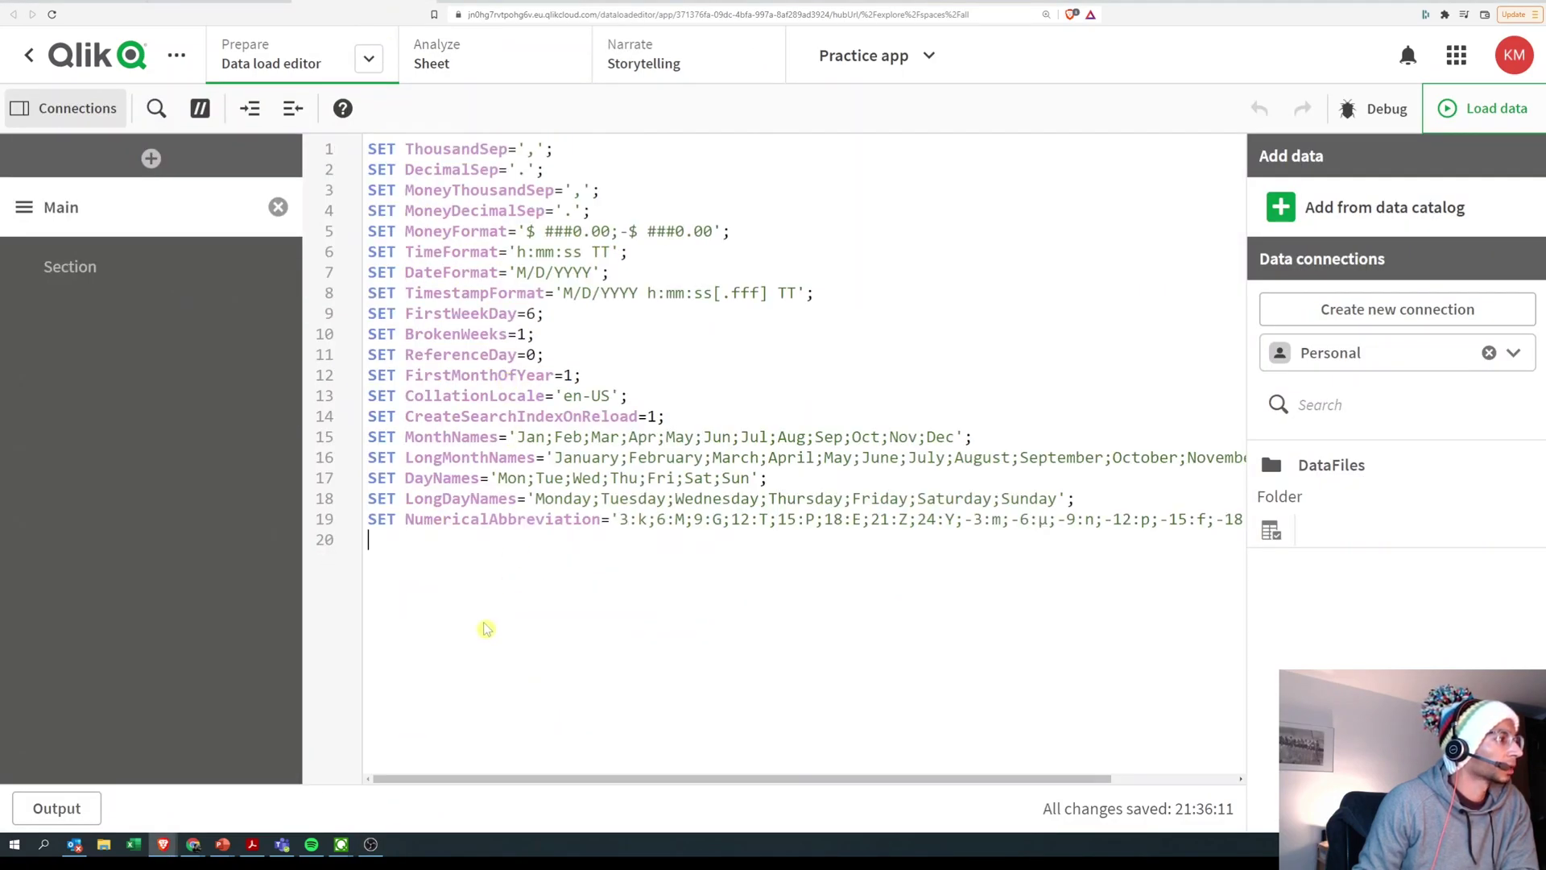
{"action": "key", "text": "Return"}
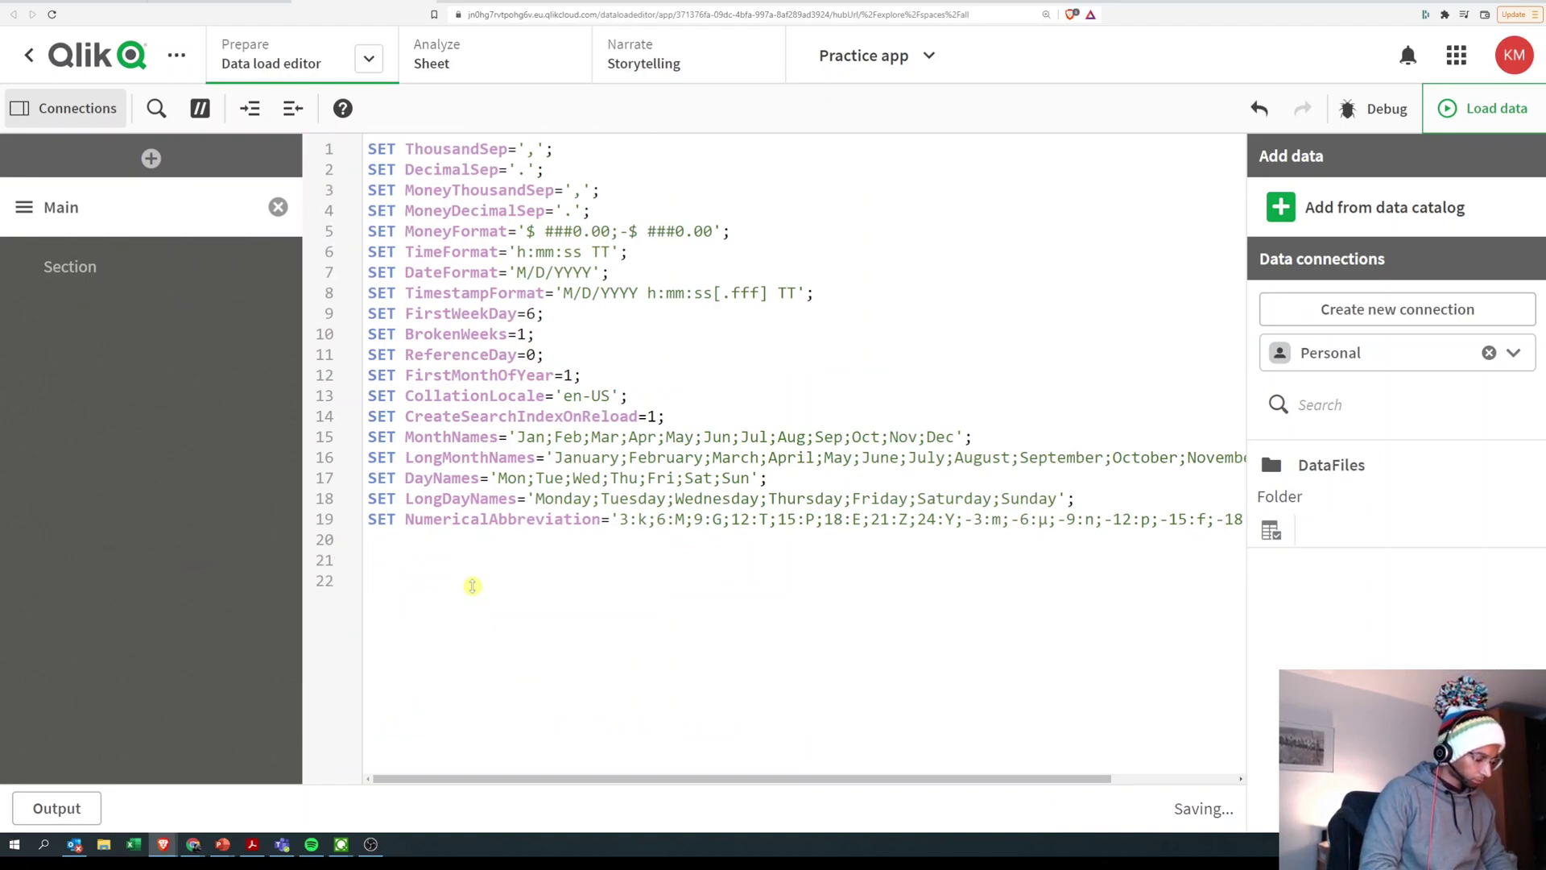
{"action": "type", "text": "S"}
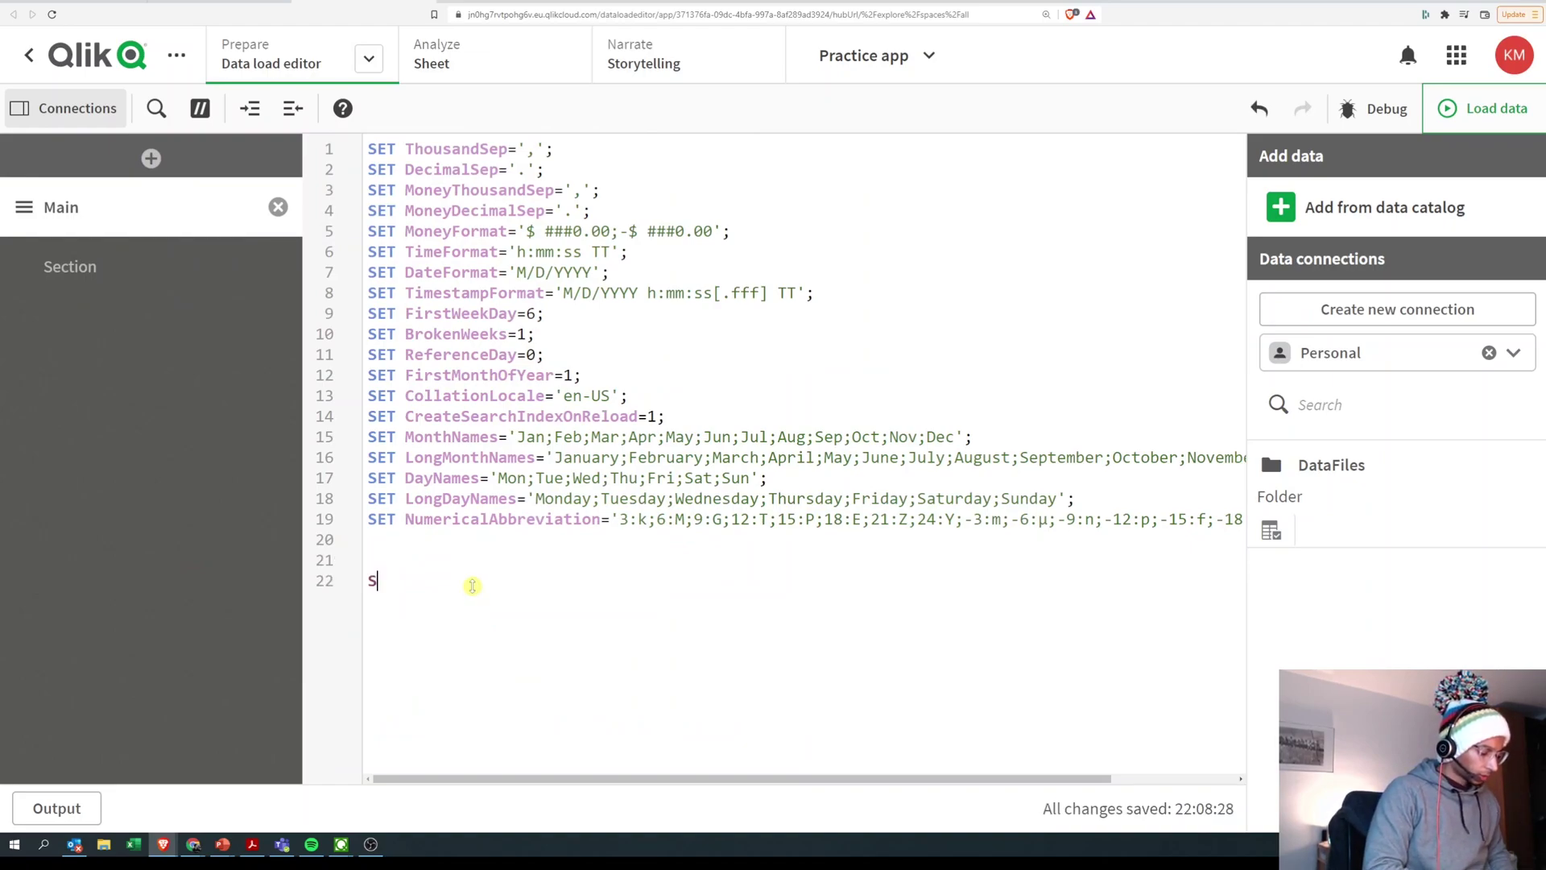
{"action": "type", "text": "et"}
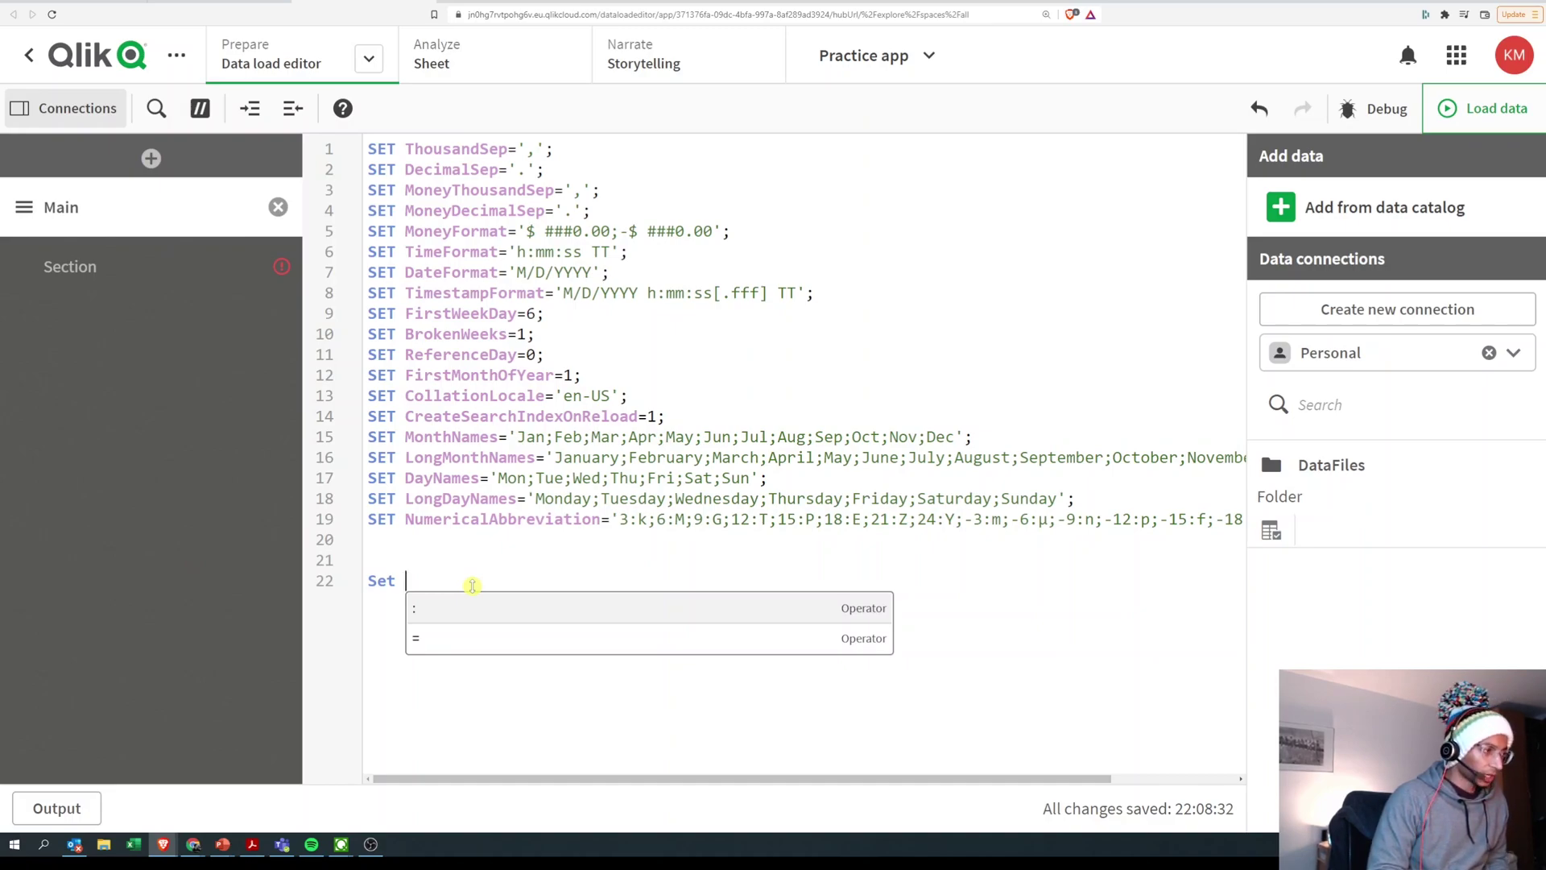
{"action": "type", "text": "v"}
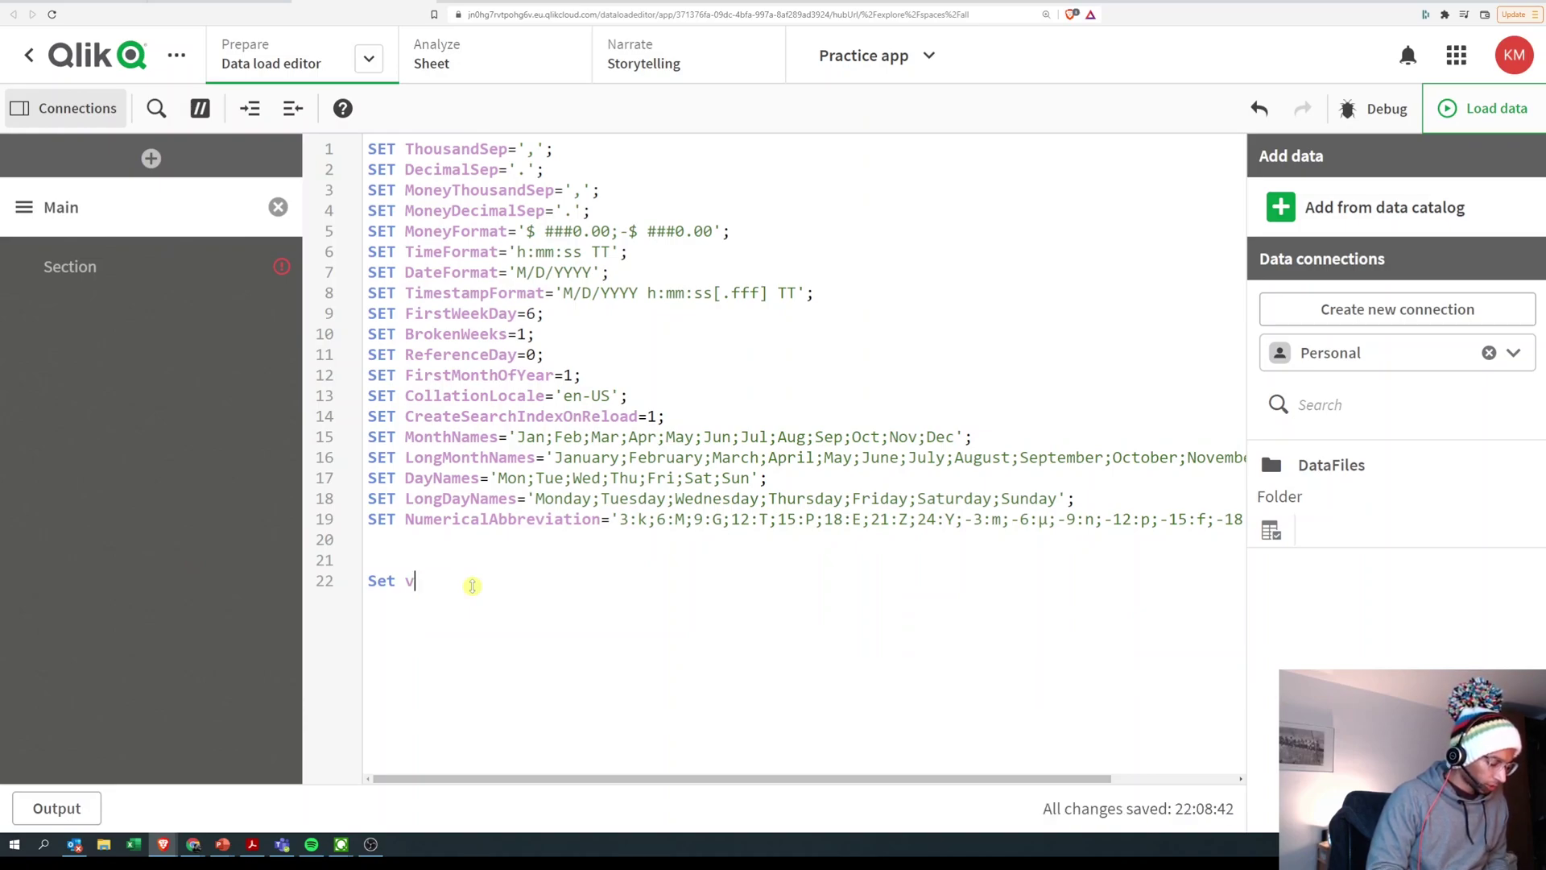
{"action": "type", "text": "Myproc"}
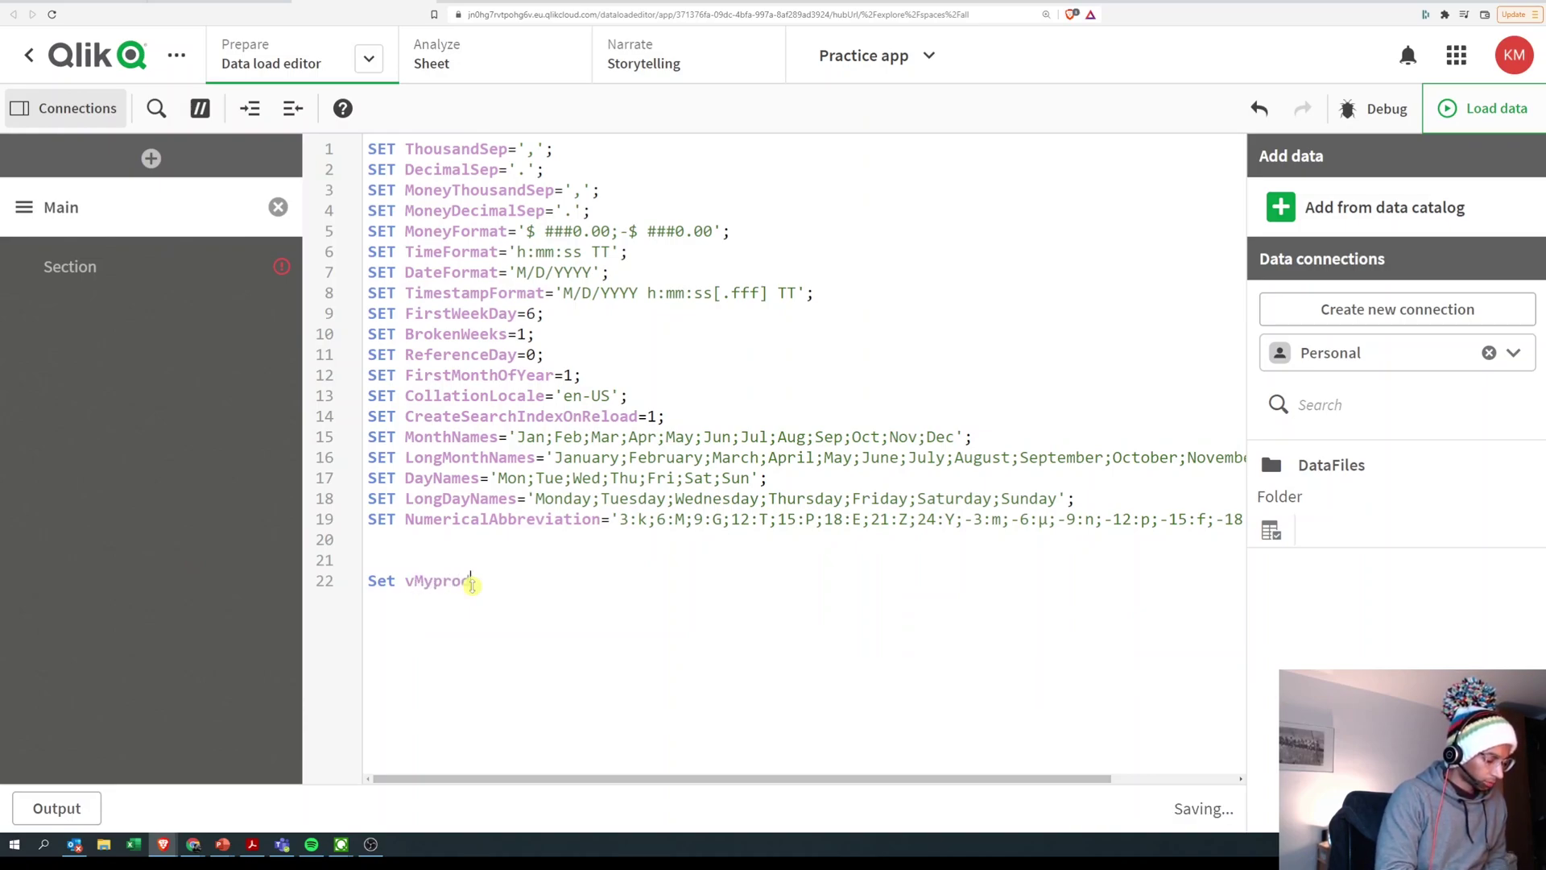
{"action": "key", "text": "BackSpace"}
{"action": "type", "text": "duct"}
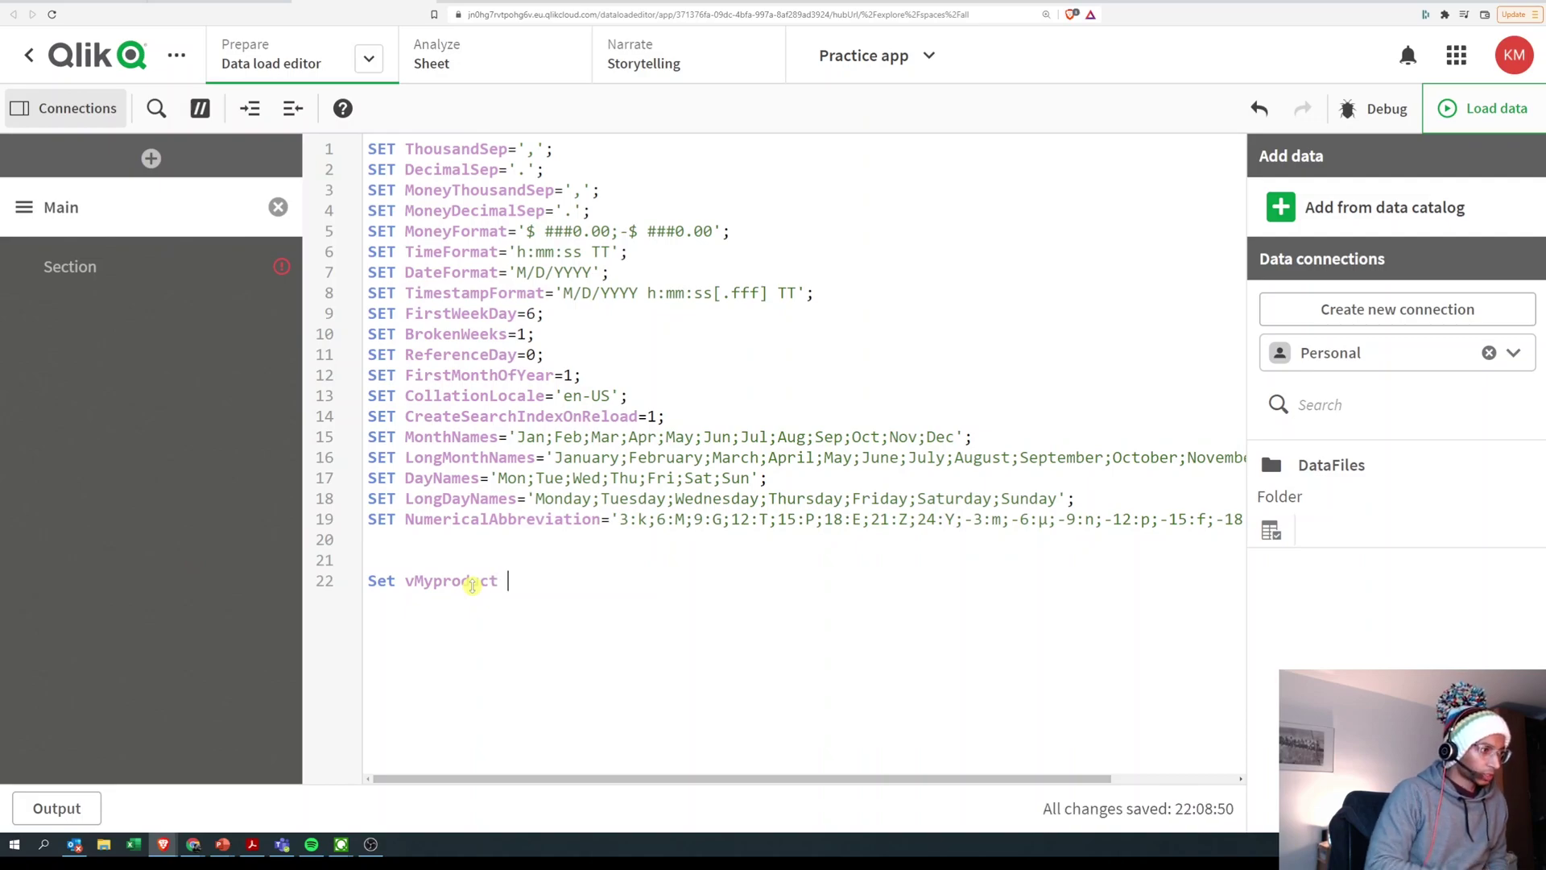
{"action": "type", "text": " = 'Mac"}
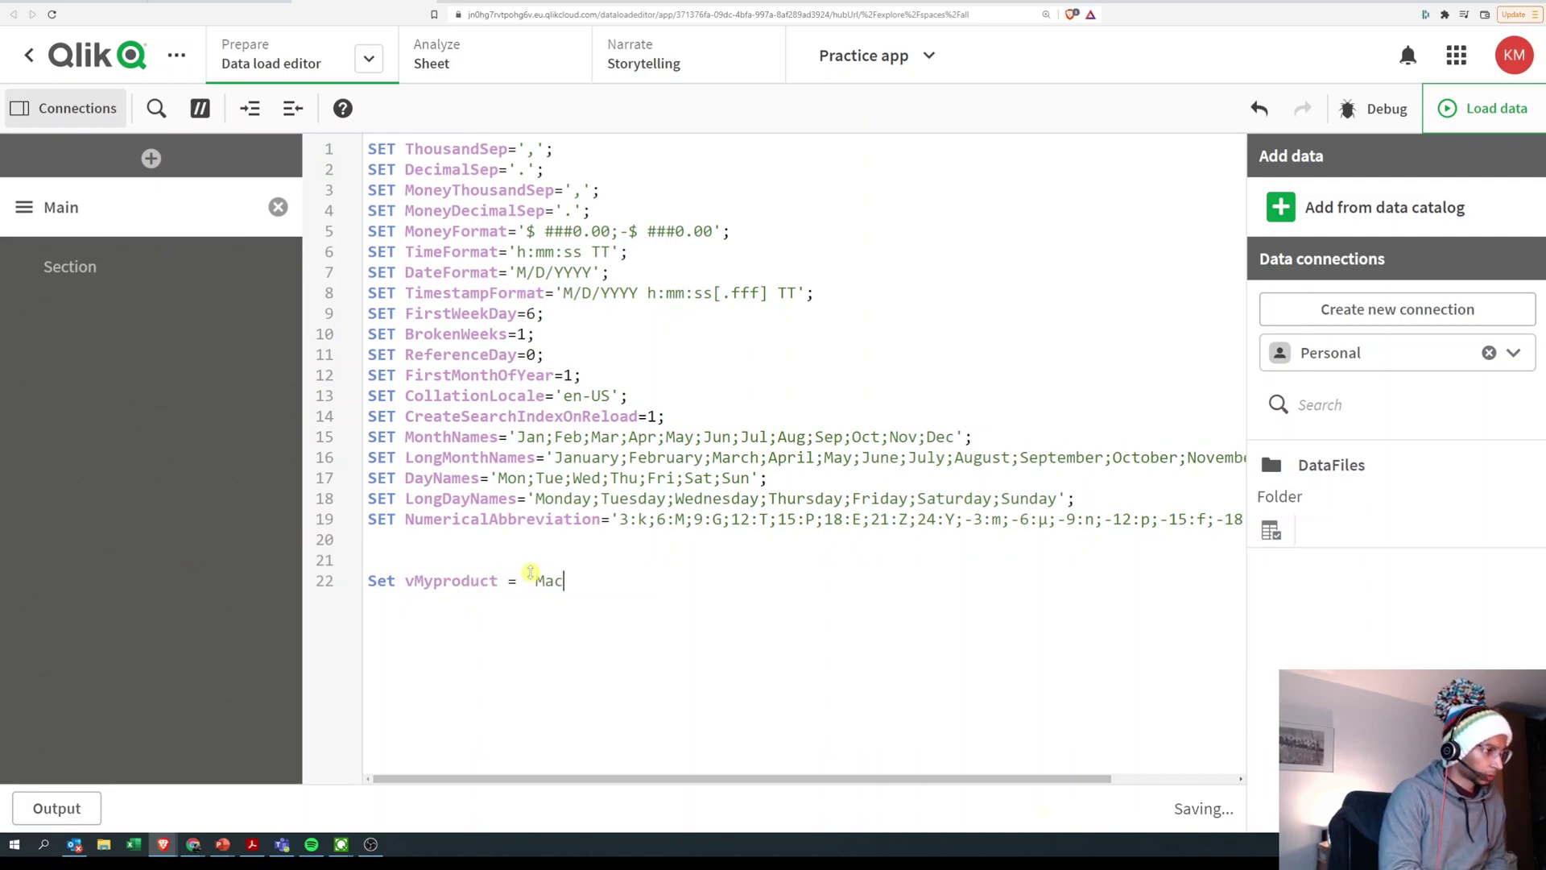
{"action": "type", "text": "tcha latte"}
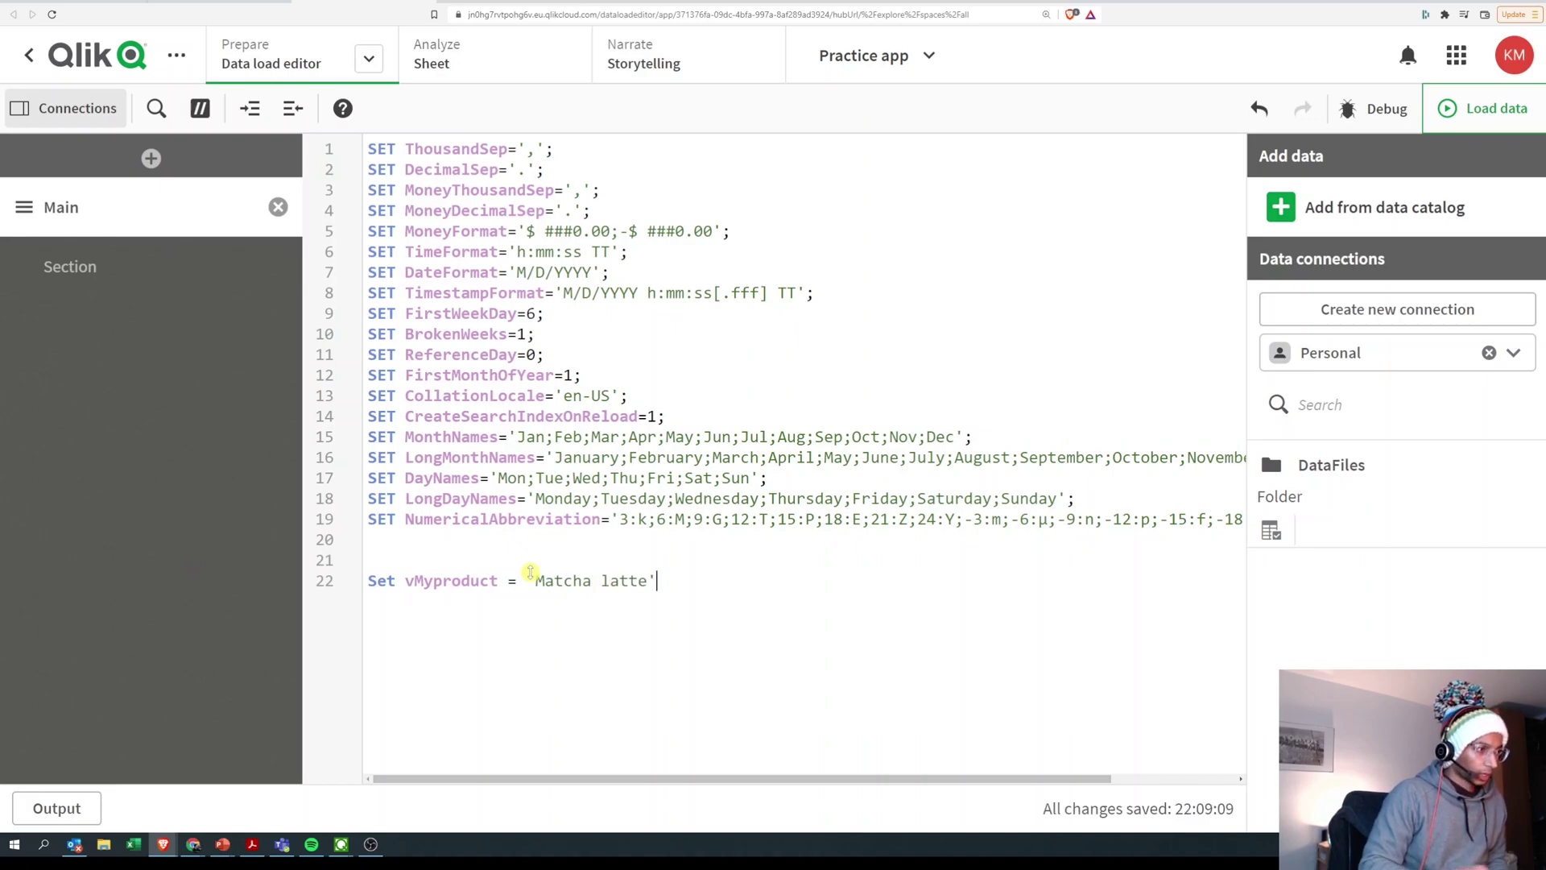
{"action": "type", "text": "'"}
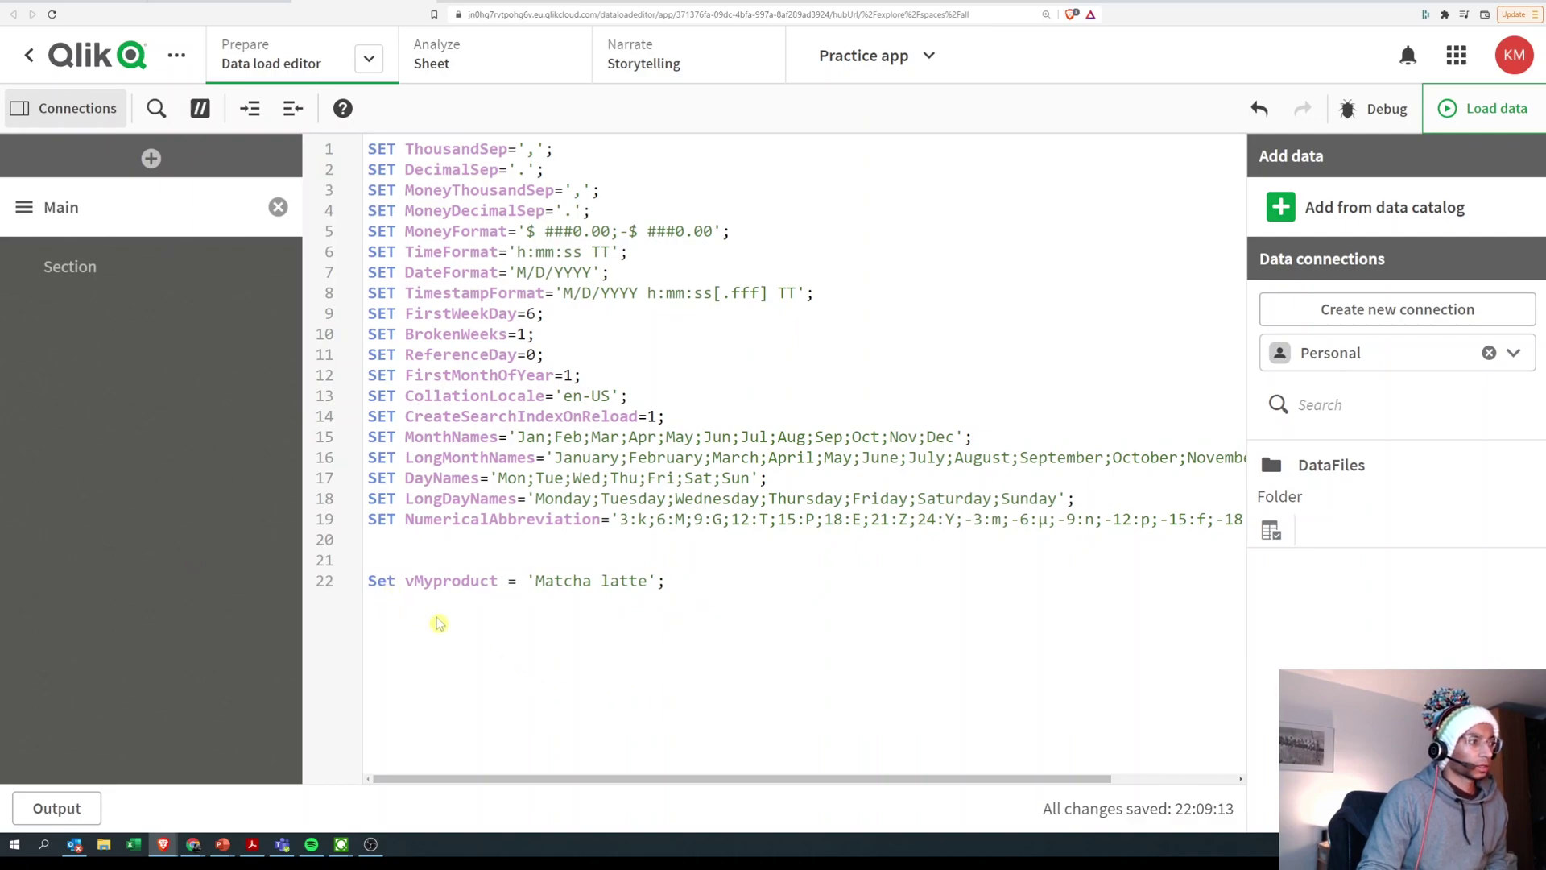
{"action": "left_click_drag", "start_coordinate": [405, 580], "coordinate": [636, 583]}
- Edit the sales-by-product bar chart and open its Sales measure expression editor
{"action": "left_click", "coordinate": [636, 641]}
{"action": "left_click", "coordinate": [431, 55]}
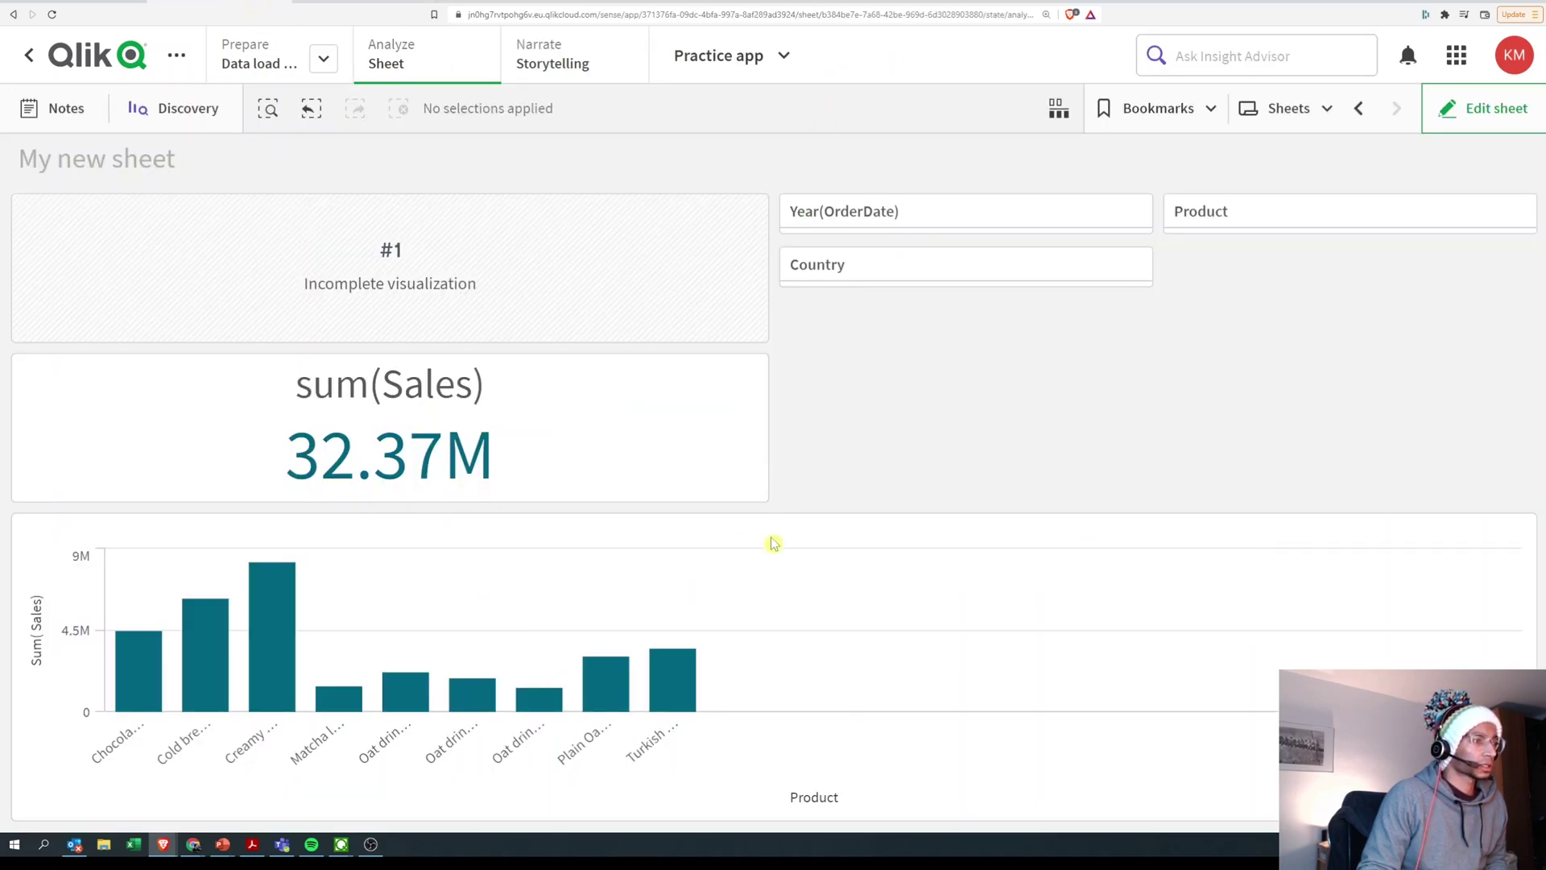
{"action": "double_click", "coordinate": [542, 686]}
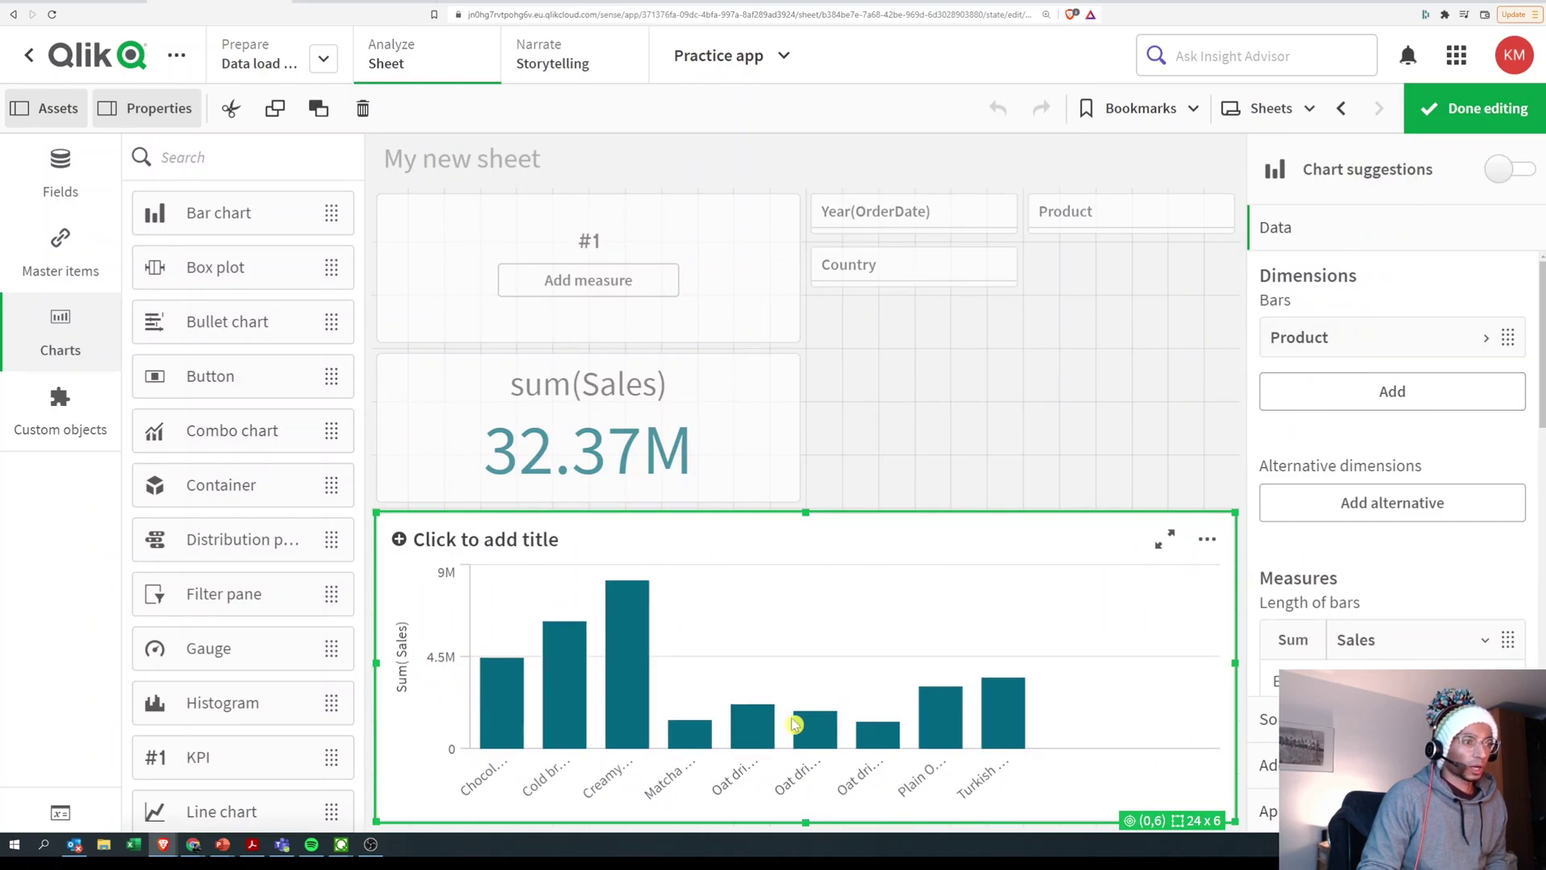
{"action": "scroll", "coordinate": [1389, 620], "scroll_direction": "down", "scroll_amount": 2}
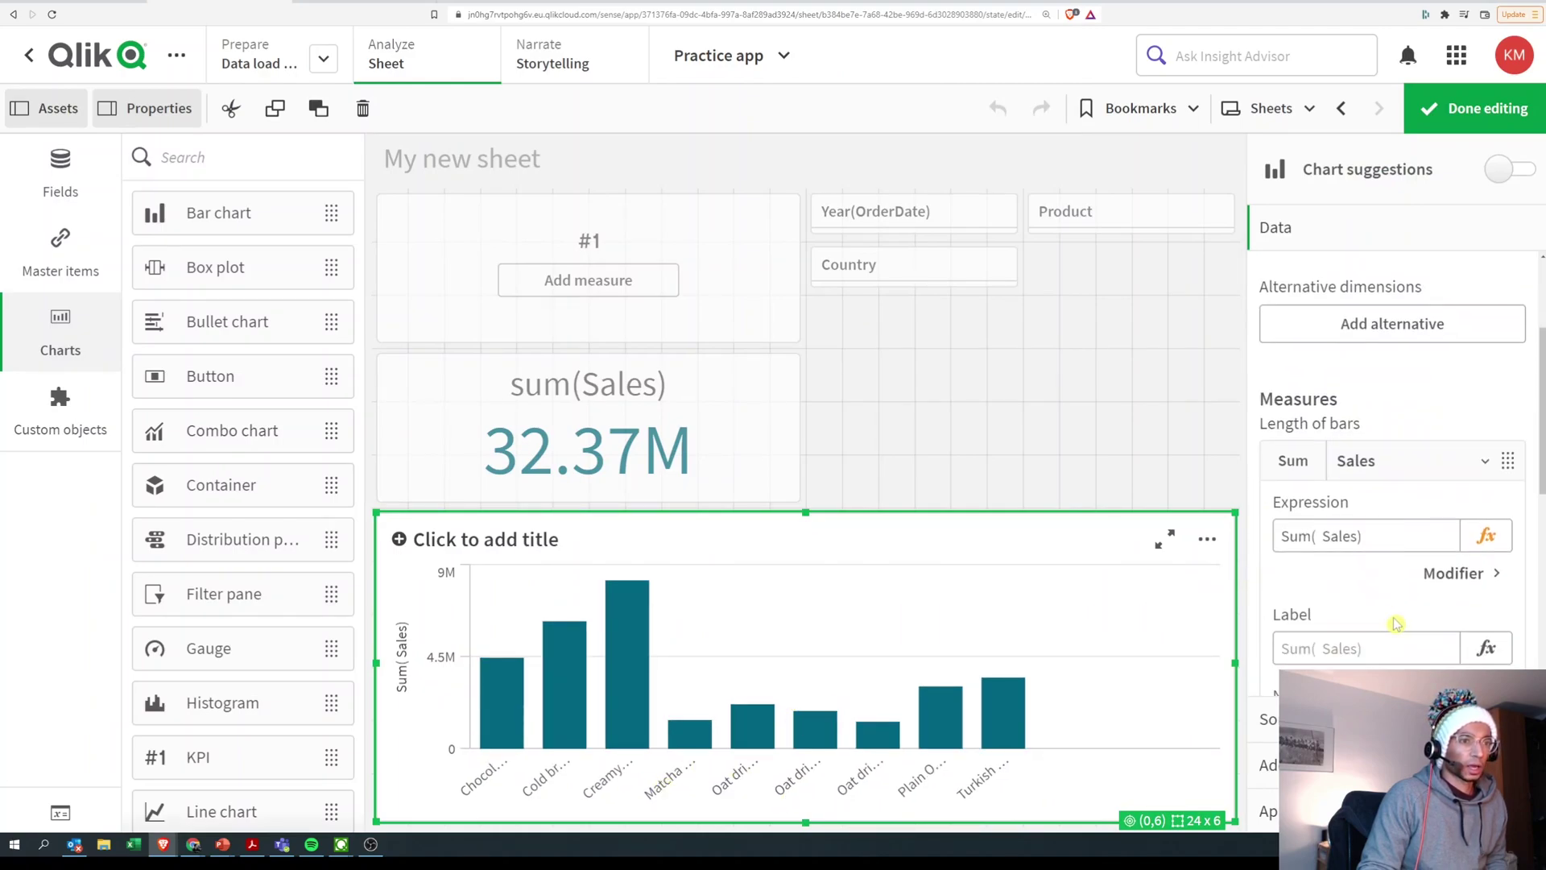
{"action": "left_click", "coordinate": [1487, 536]}
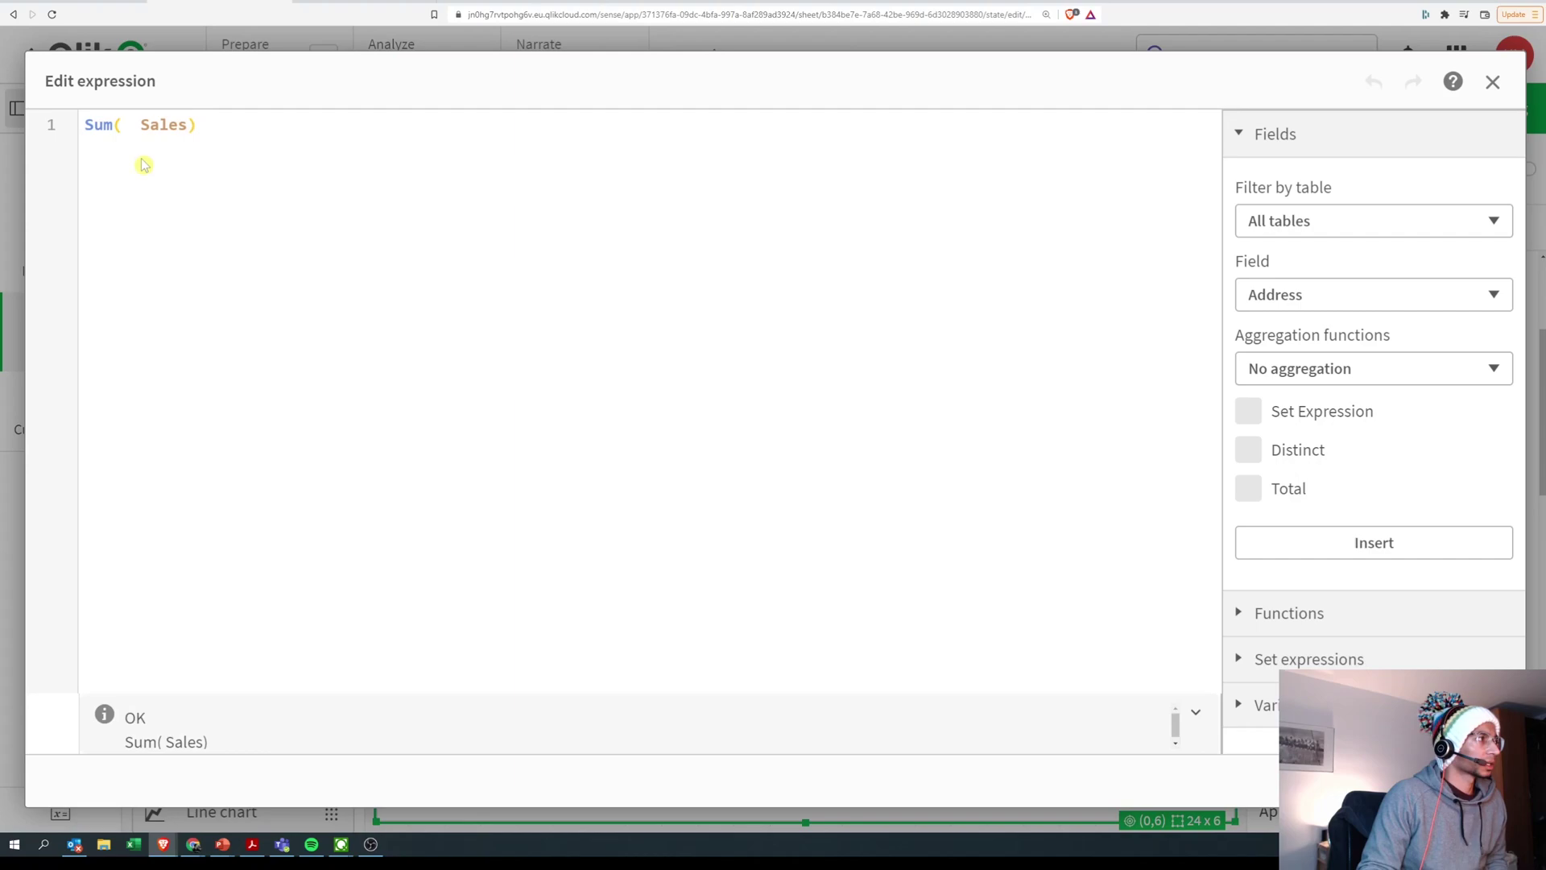
- Rewrite the measure as Sum( {$< Product = { } >} Sales) with empty value braces
{"action": "left_click", "coordinate": [129, 125]}
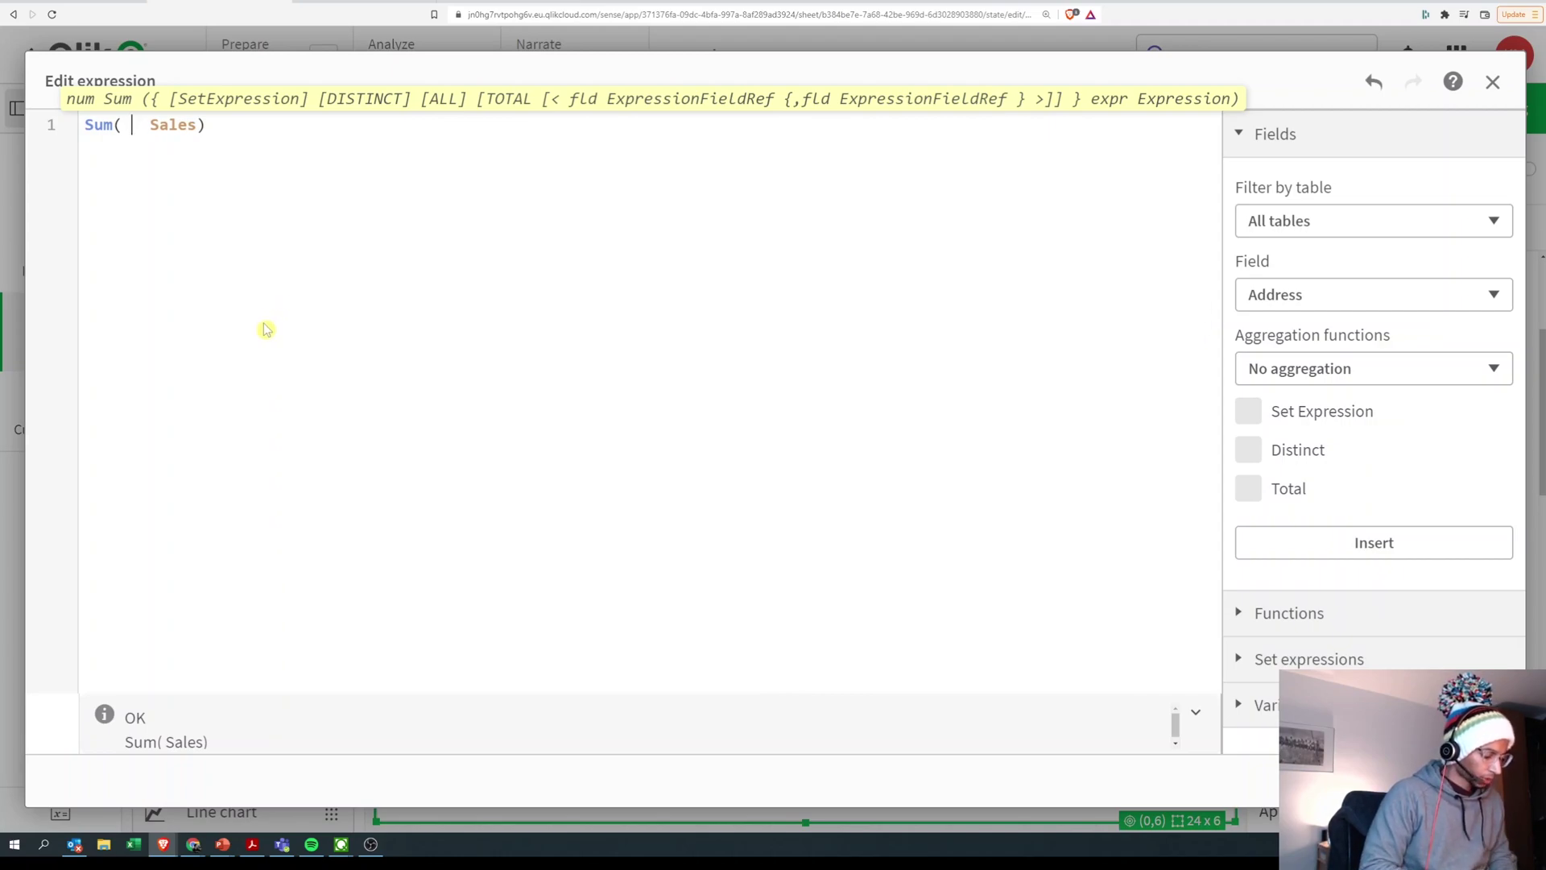
{"action": "type", "text": "{"}
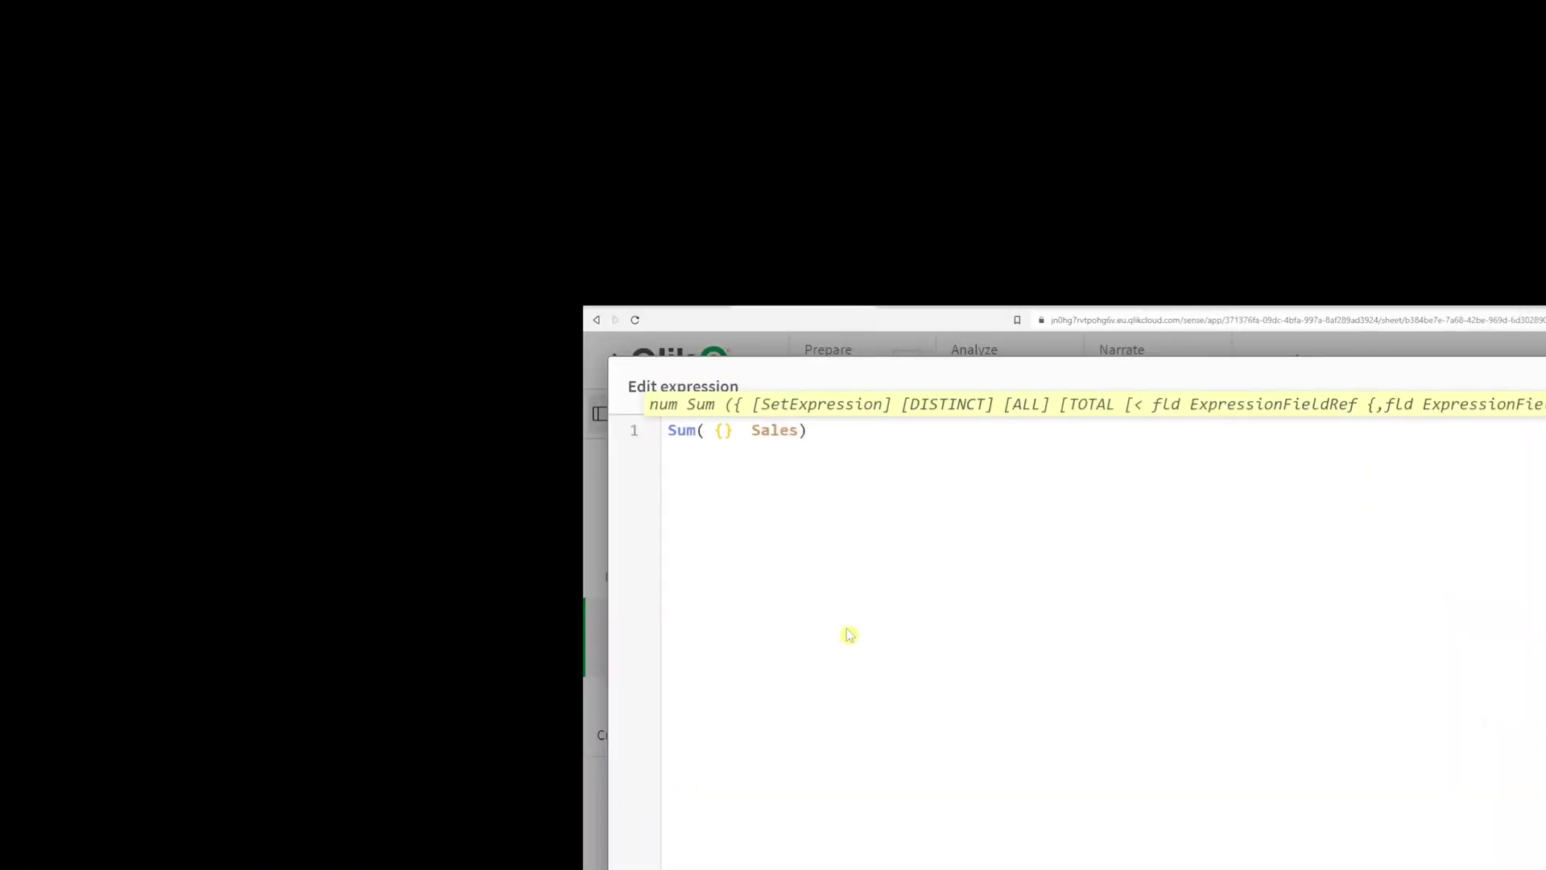
{"action": "type", "text": "<>"}
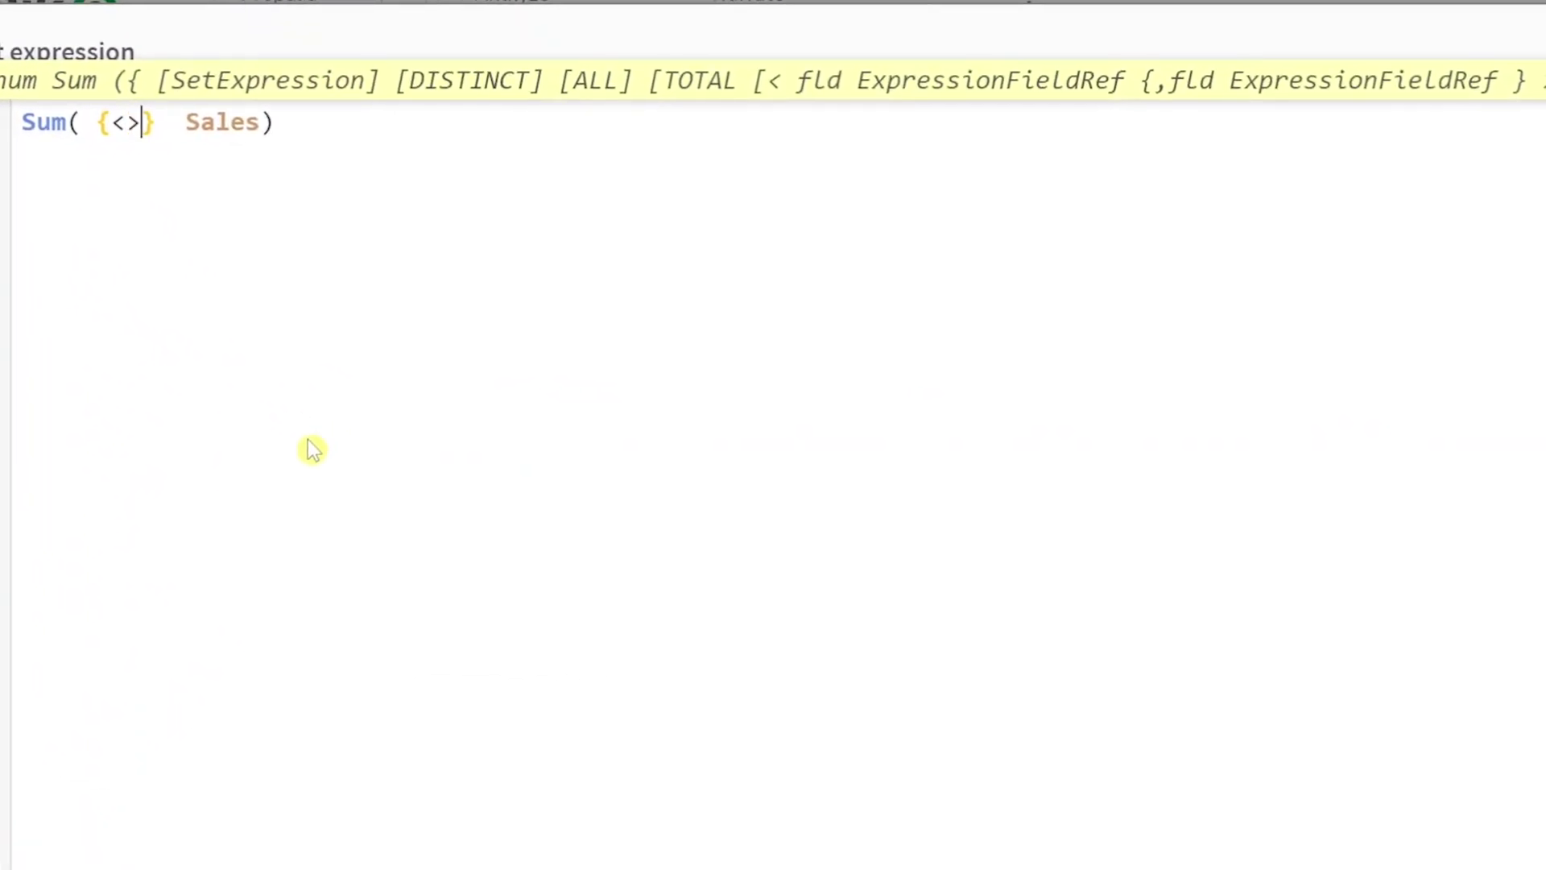
{"action": "key", "text": "Left"}
{"action": "key", "text": "Left"}
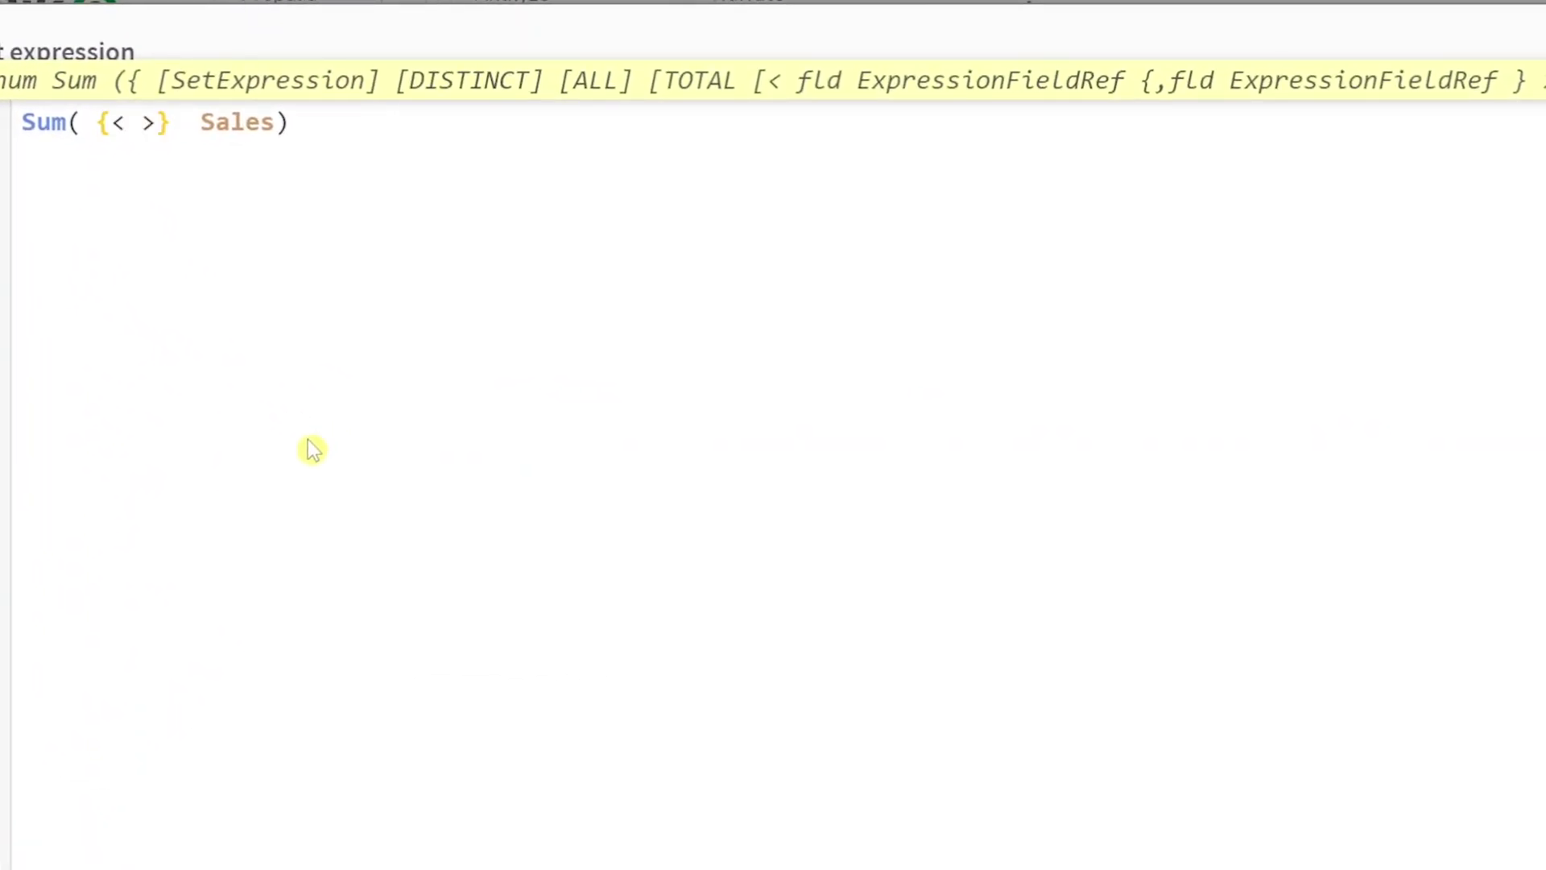
{"action": "type", "text": "$"}
{"action": "key", "text": "Right"}
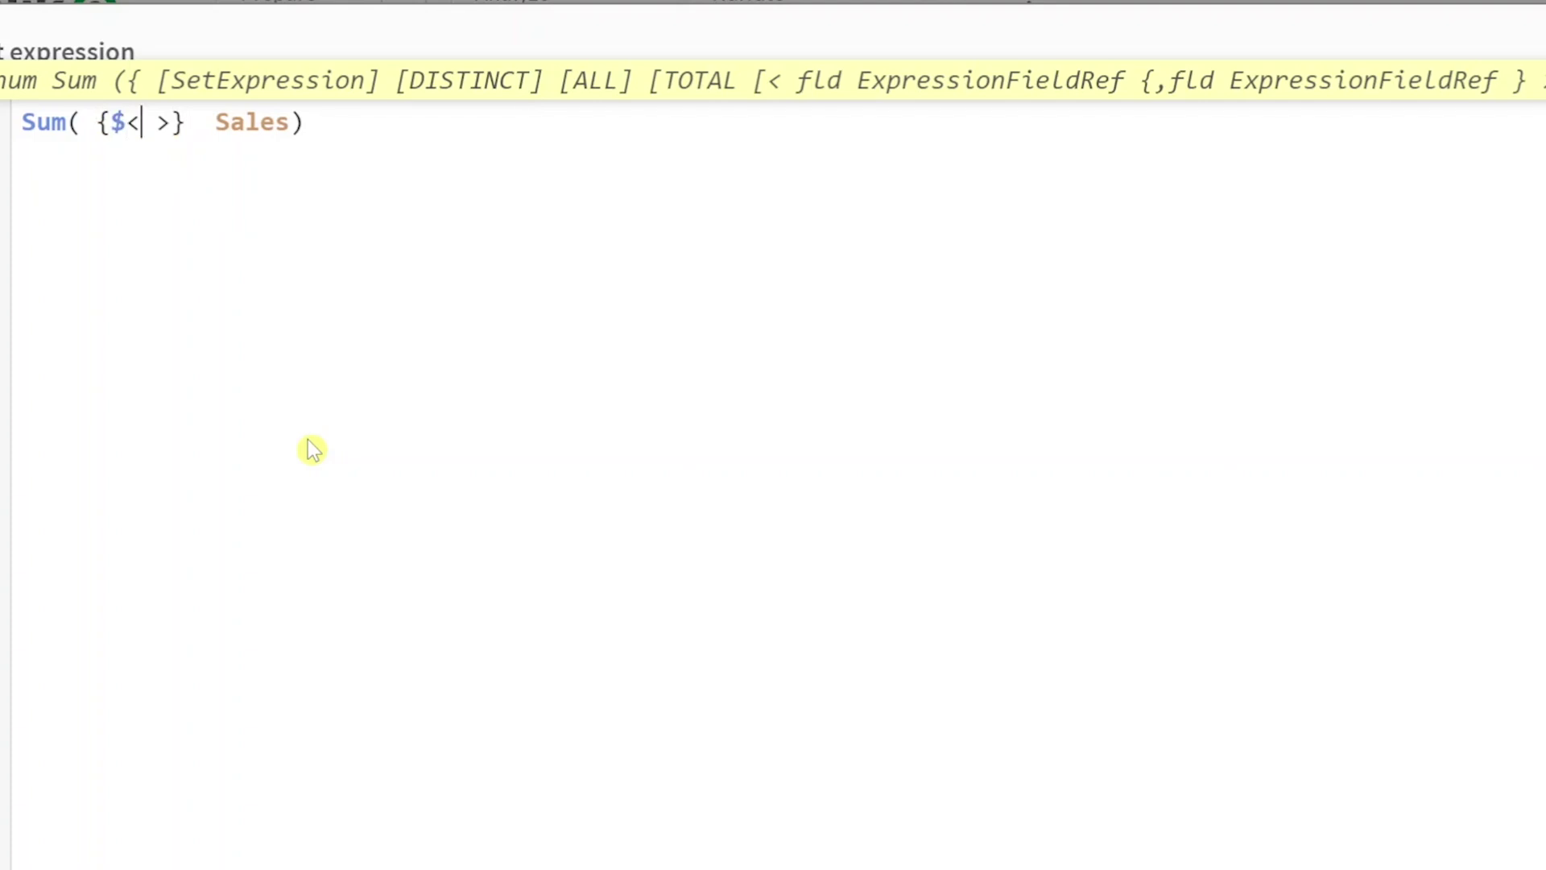
{"action": "type", "text": "{$<"}
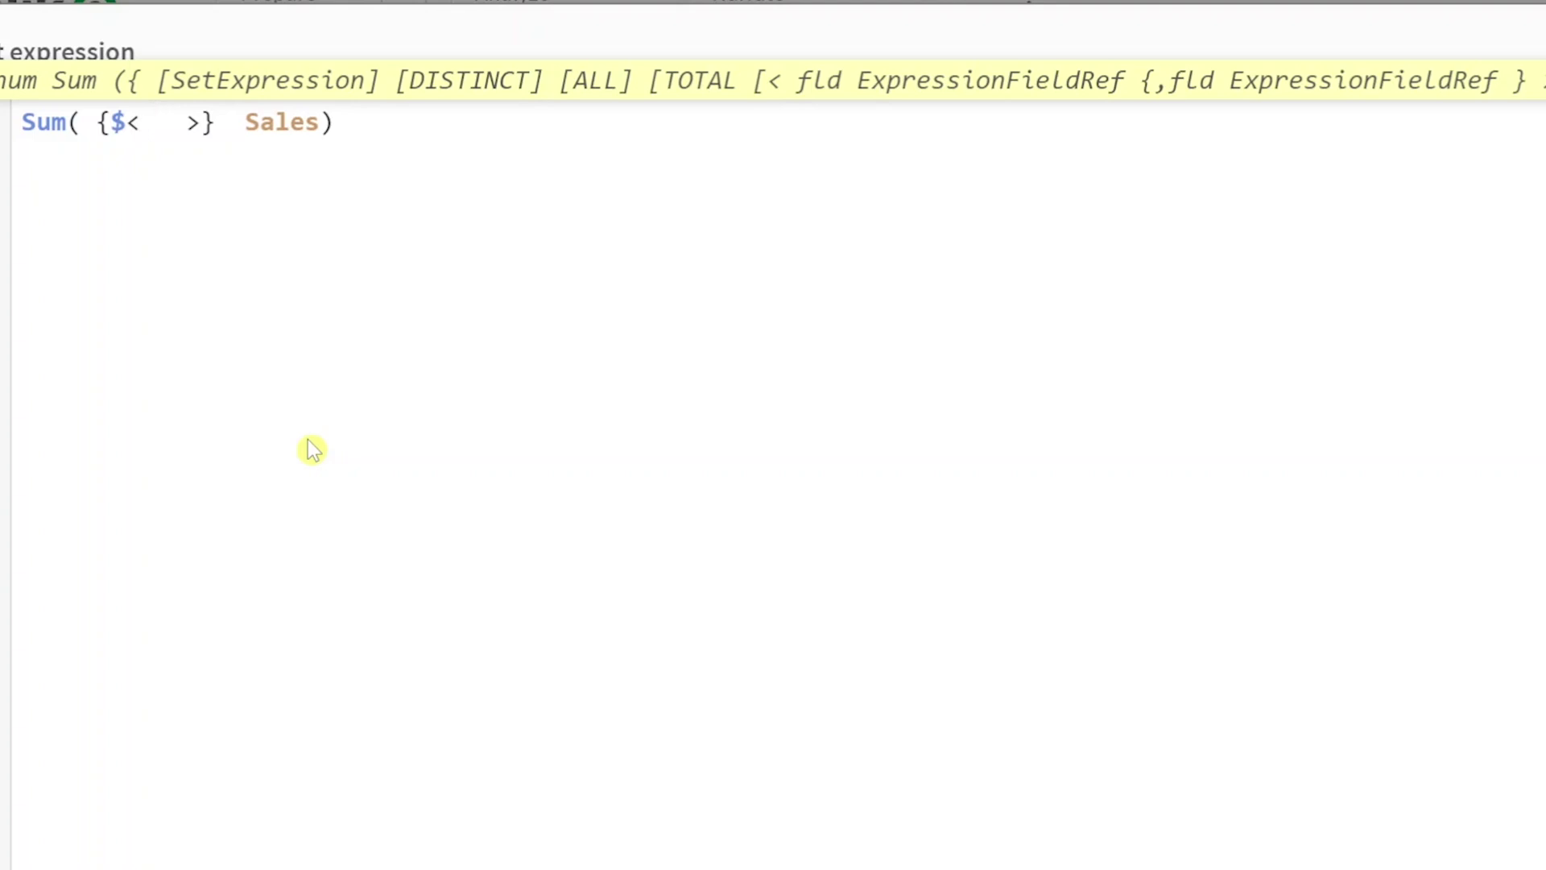
{"action": "type", "text": " Pr"}
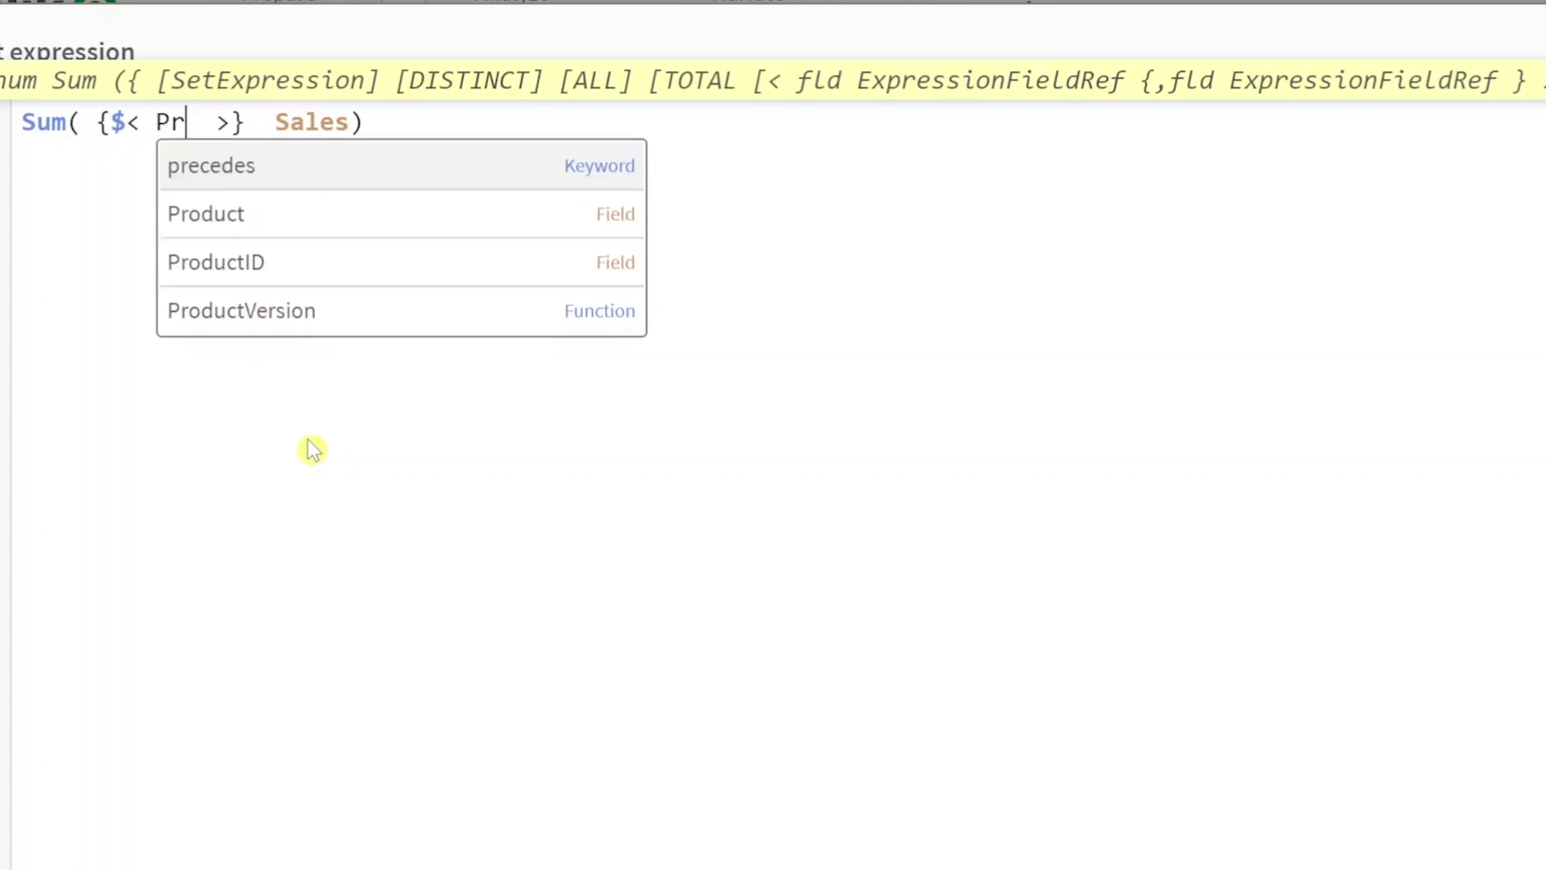
{"action": "key", "text": "Down"}
{"action": "key", "text": "Return"}
{"action": "type", "text": "= "}
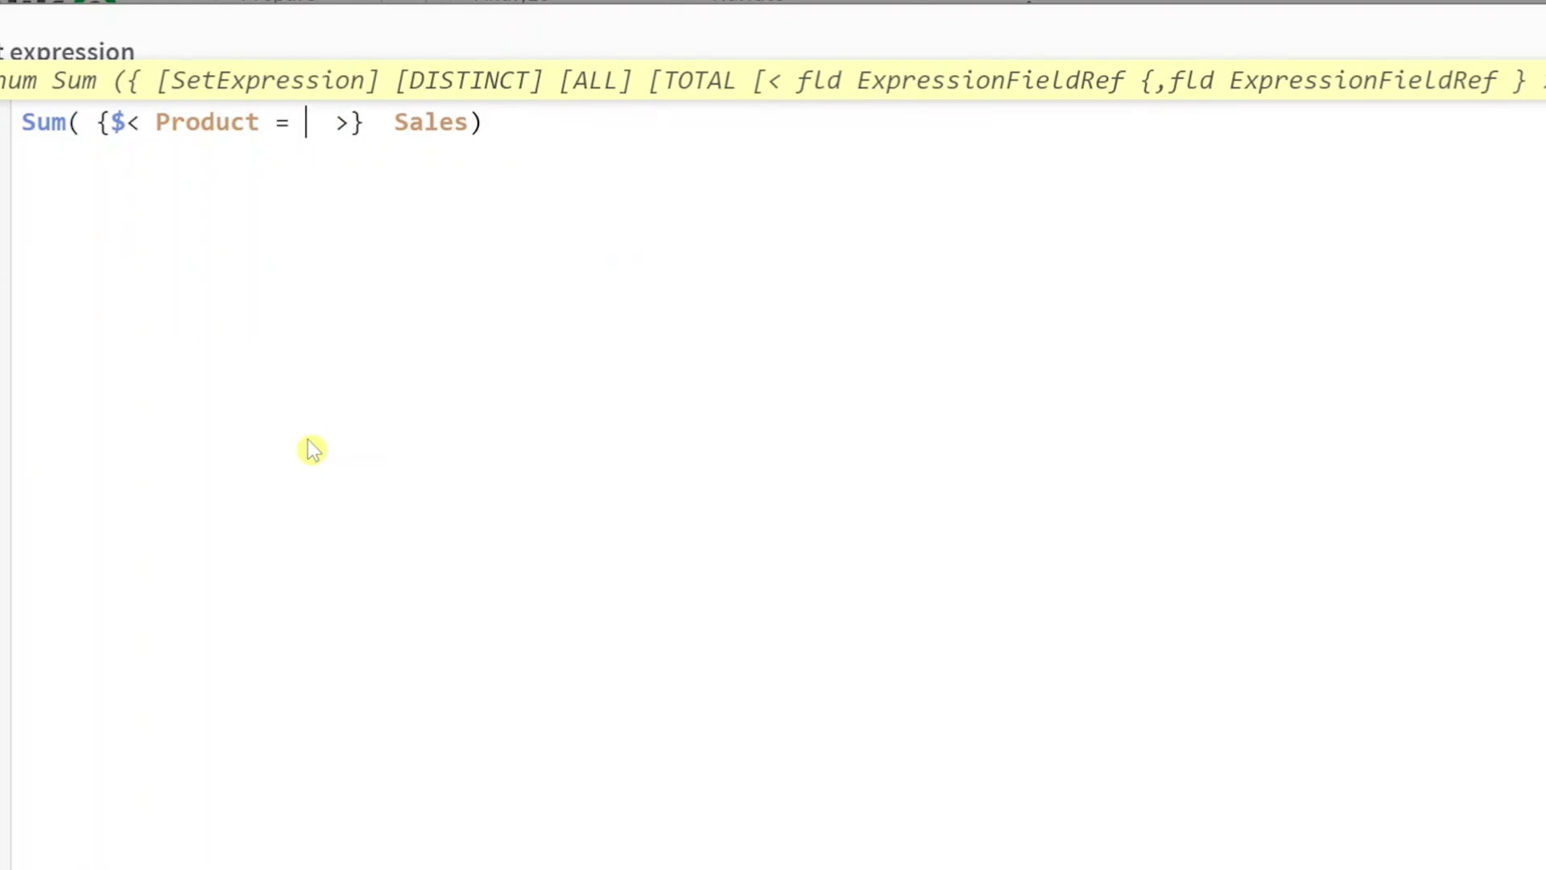
{"action": "type", "text": "{ }"}
{"action": "key", "text": "Left"}
- Insert the $(vMyproduct) expansion inside the Product value braces
{"action": "key", "text": "BackSpace"}
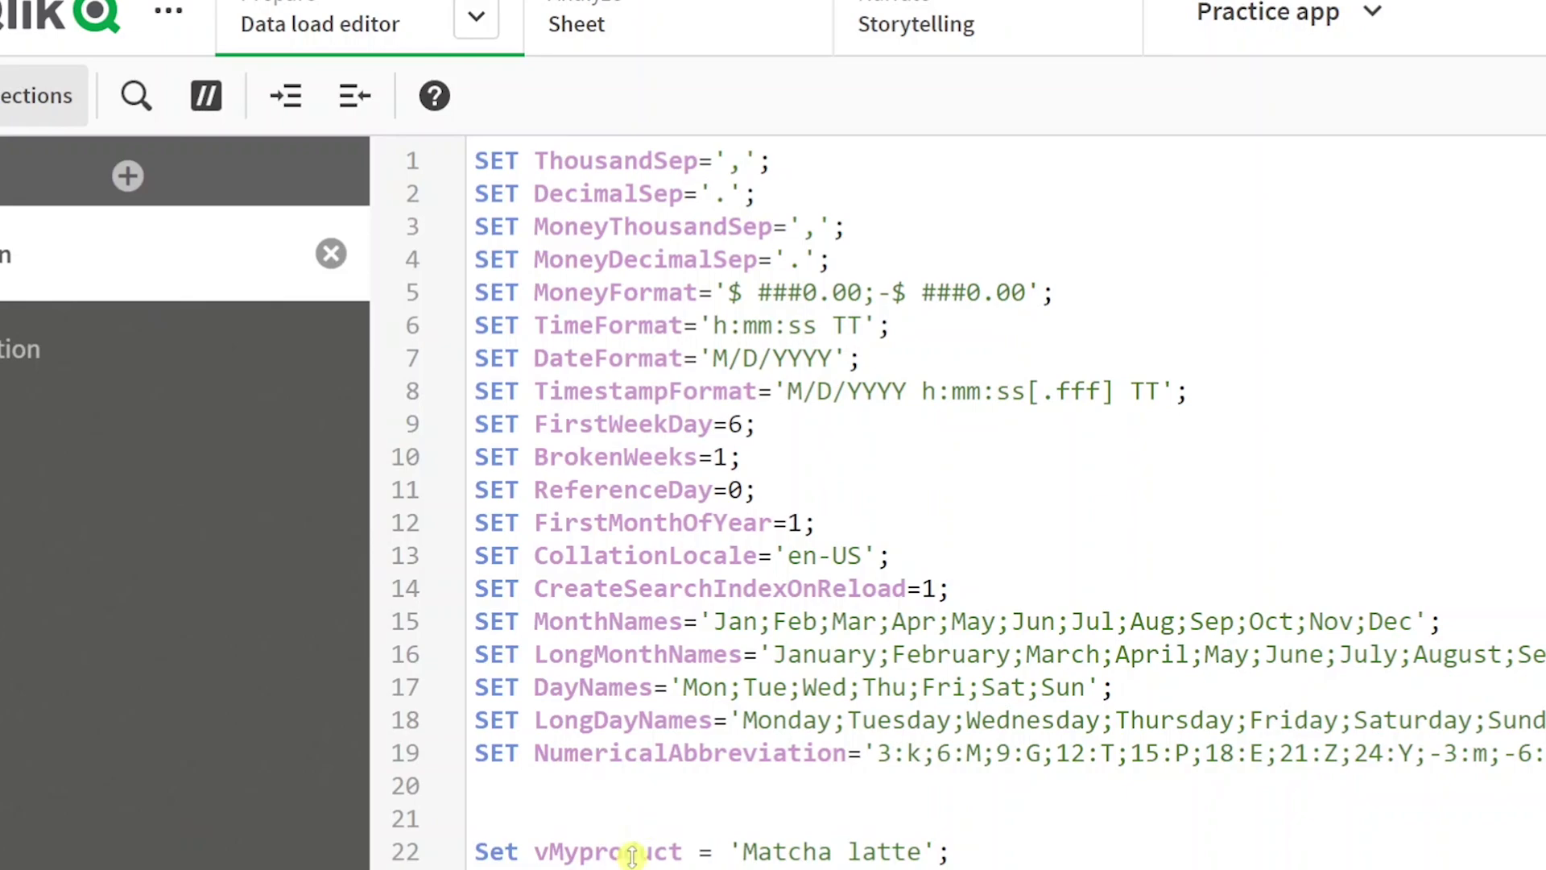
{"action": "double_click", "coordinate": [624, 851]}
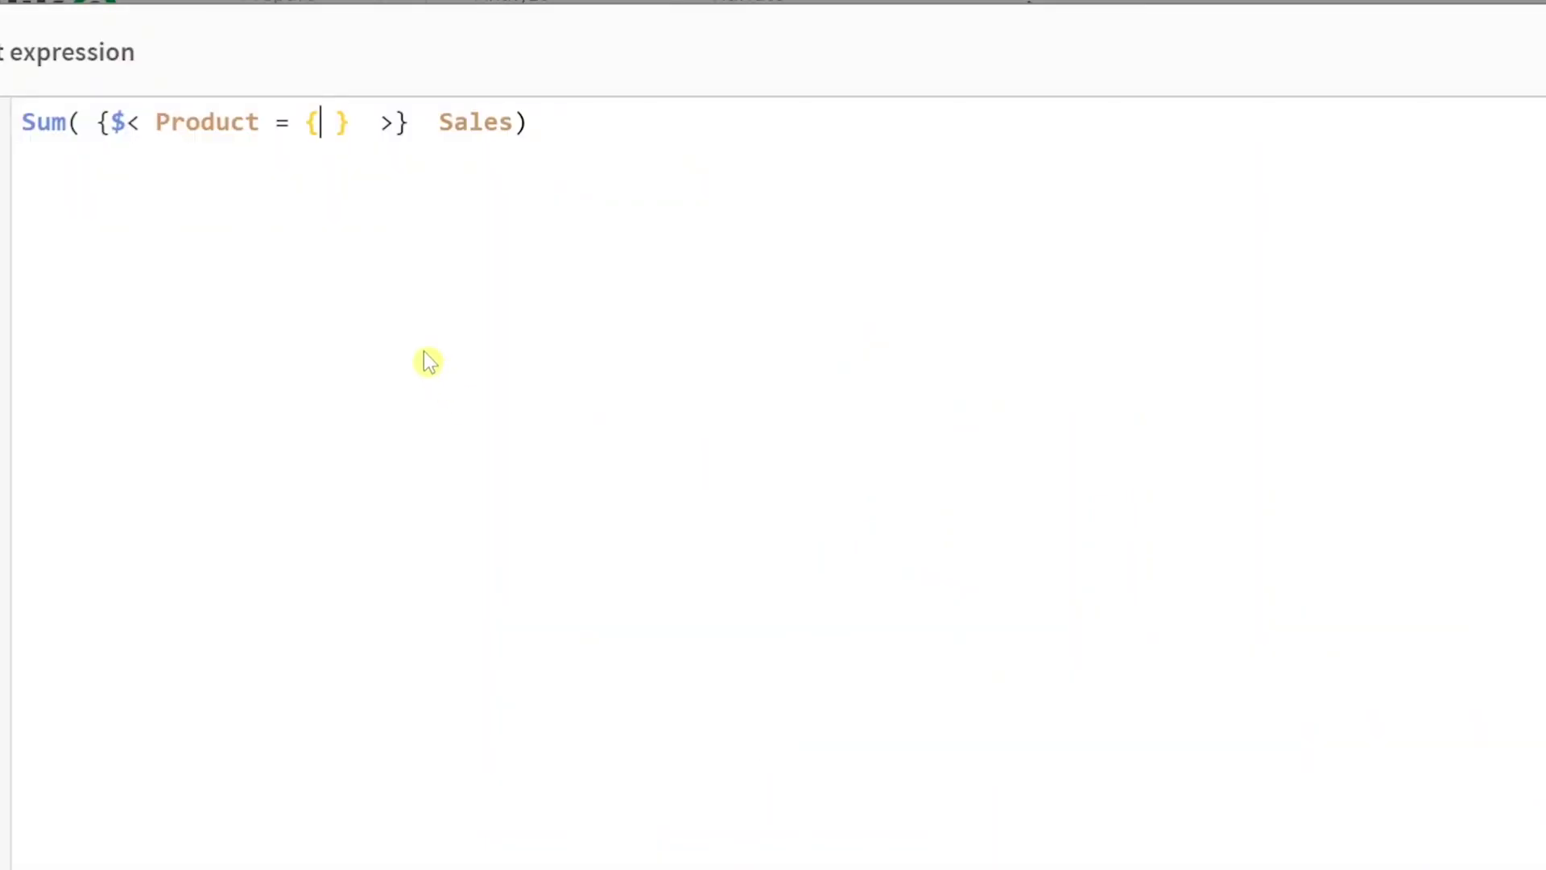
{"action": "type", "text": "$"}
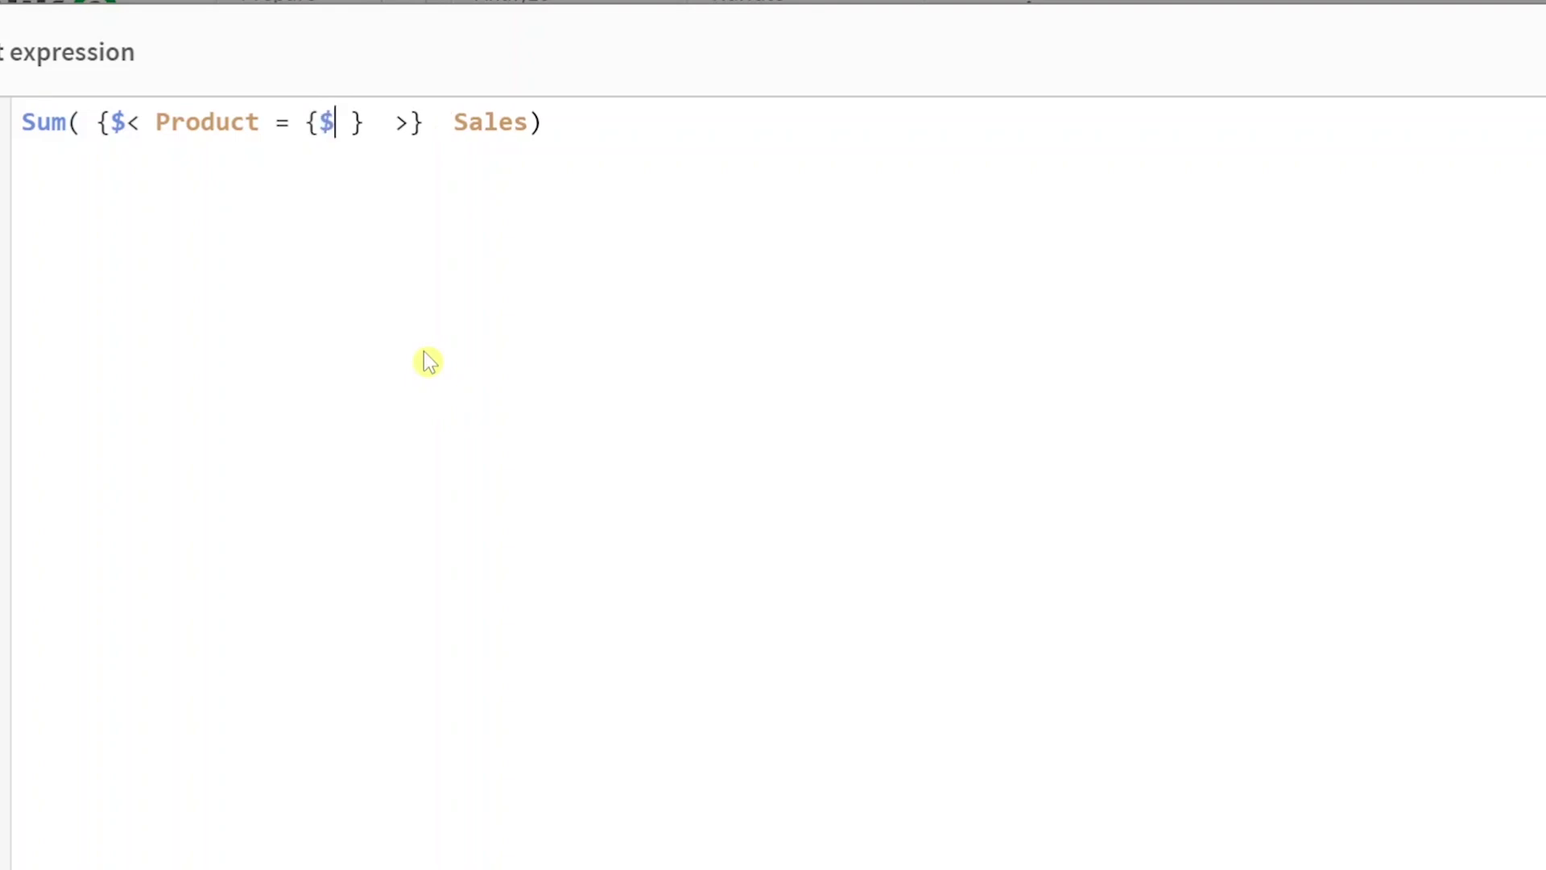
{"action": "type", "text": "("}
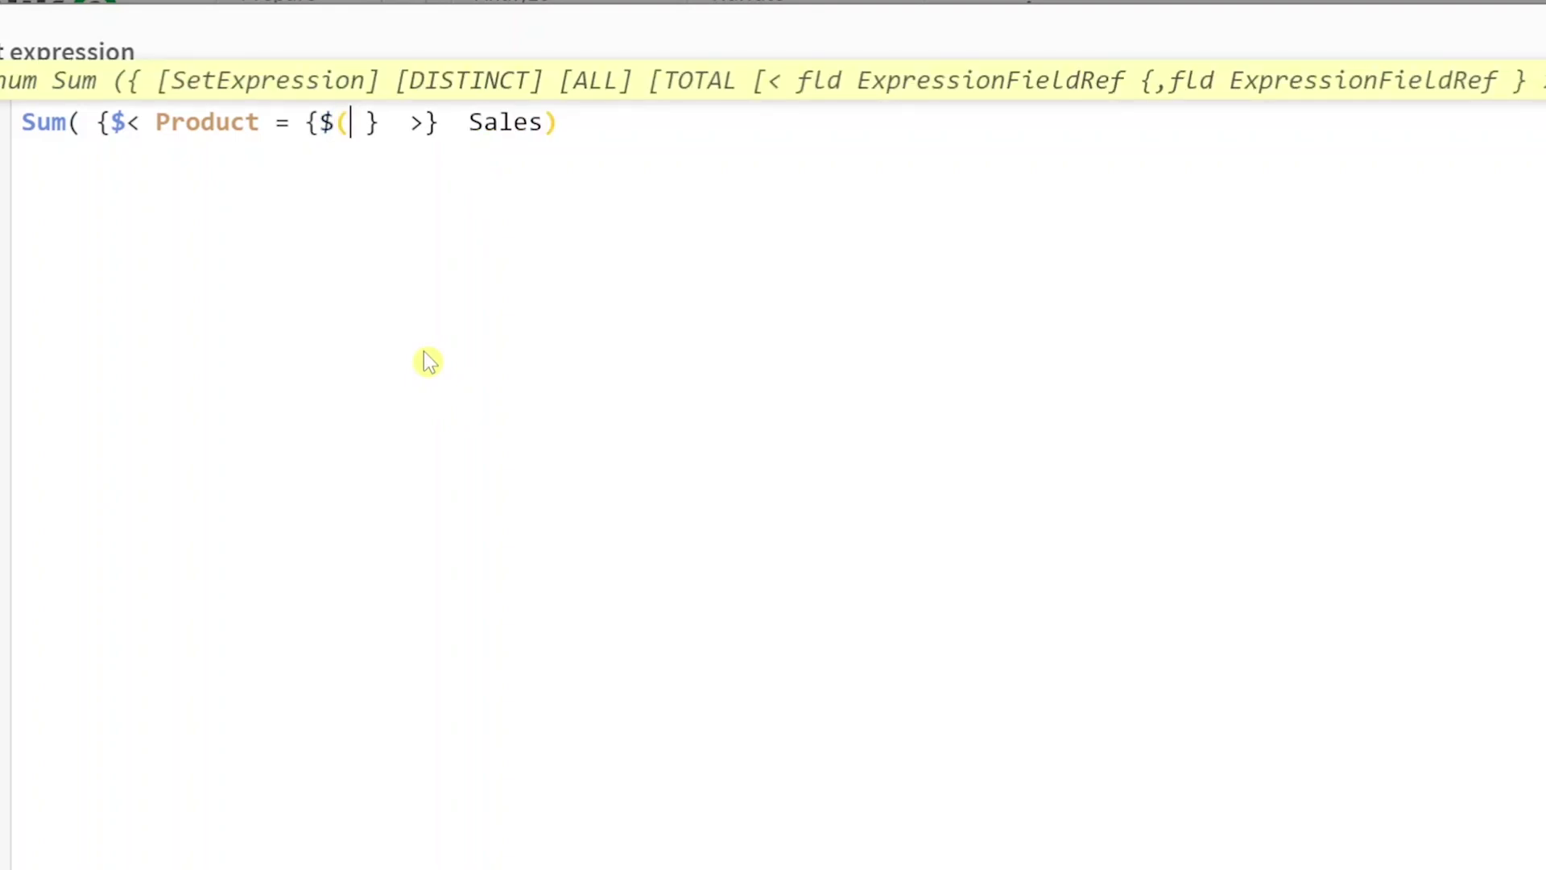
{"action": "type", "text": ")"}
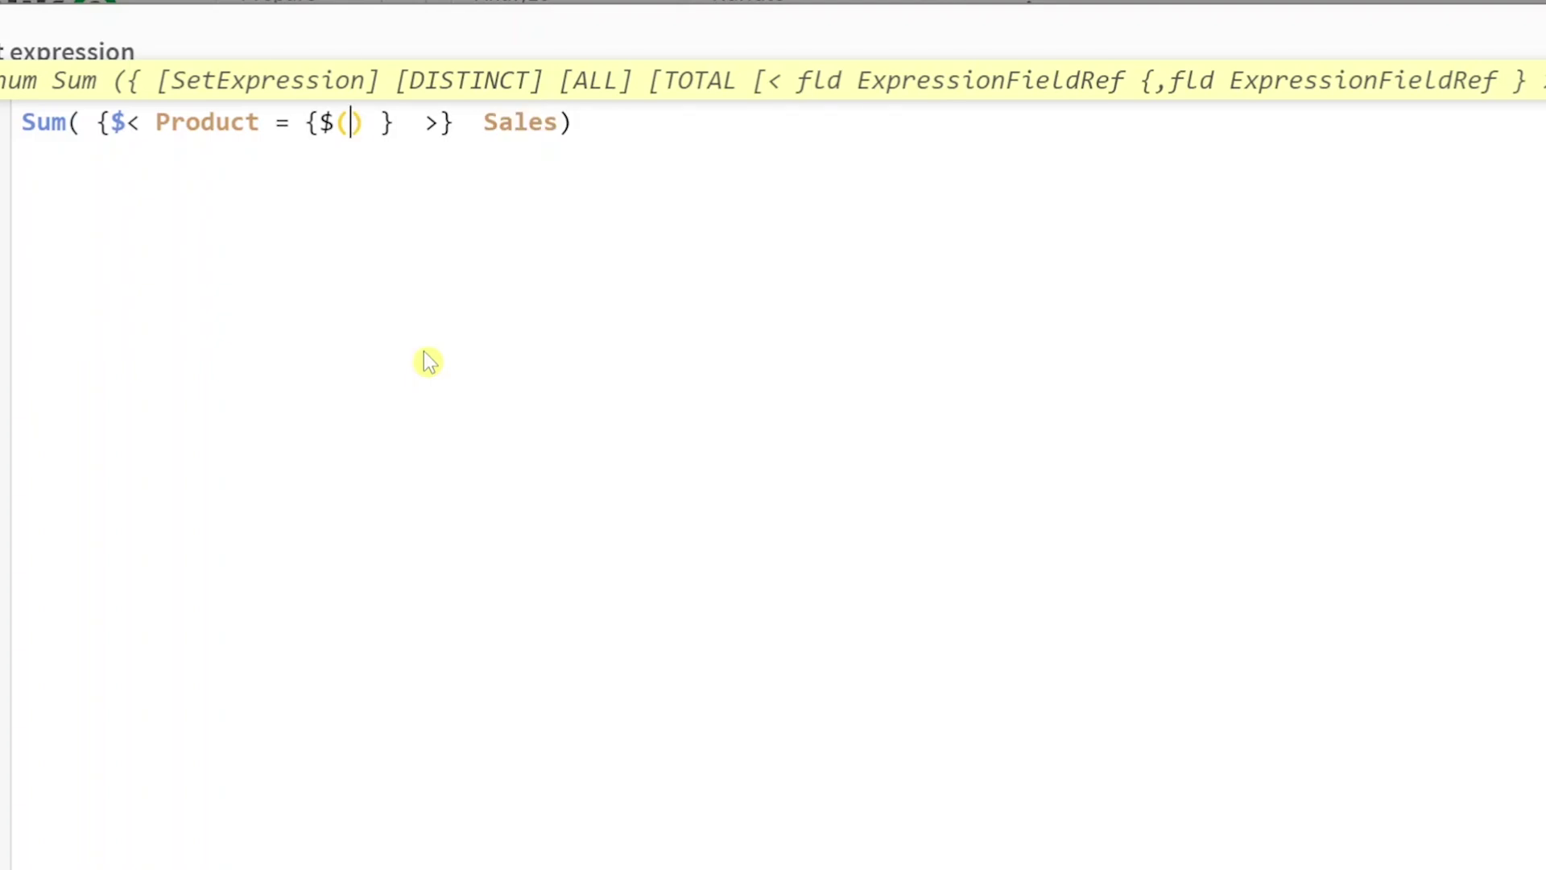
{"action": "key", "text": "Left"}
{"action": "key", "text": "Left"}
{"action": "key", "text": "Right"}
{"action": "key", "text": "Left"}
{"action": "key", "text": "BackSpace"}
{"action": "key", "text": "Right"}
{"action": "key", "text": "Right"}
{"action": "type", "text": "vMyproduct"}
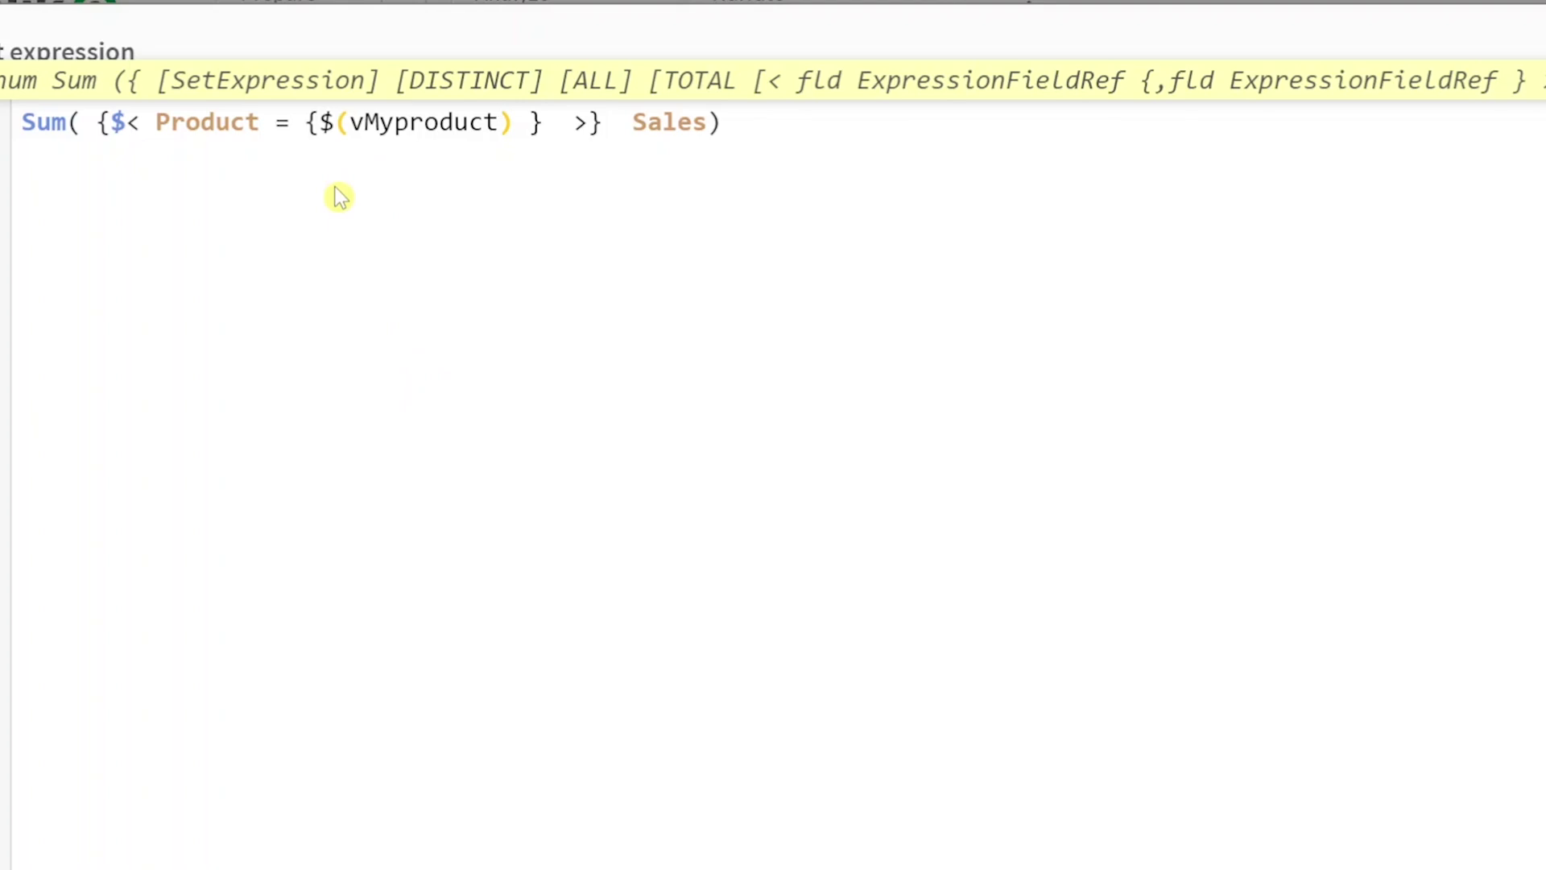
- Wrap $(vMyproduct) in single quotes and remove the extra spaces inside the braces
{"action": "key", "text": "Left"}
{"action": "key", "text": "Left"}
{"action": "key", "text": "Left"}
{"action": "key", "text": "Left"}
{"action": "key", "text": "Left"}
{"action": "key", "text": "Left"}
{"action": "key", "text": "Left"}
{"action": "key", "text": "Left"}
{"action": "key", "text": "Left"}
{"action": "key", "text": "Left"}
{"action": "key", "text": "Left"}
{"action": "key", "text": "Left"}
{"action": "type", "text": "'"}
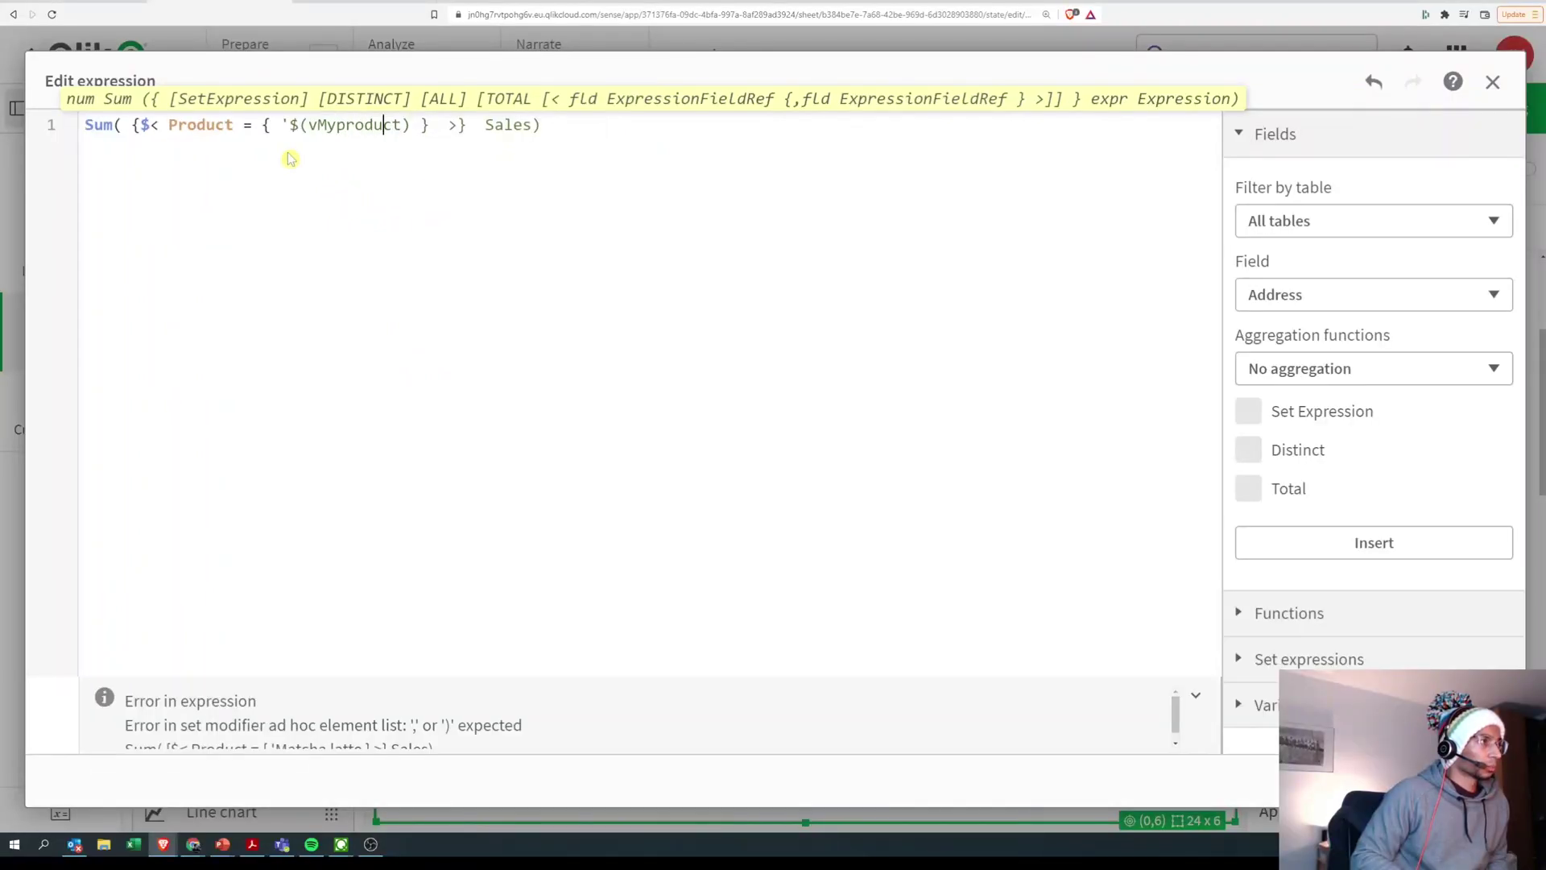
{"action": "key", "text": "Right"}
{"action": "key", "text": "Right"}
{"action": "key", "text": "Right"}
{"action": "type", "text": "'"}
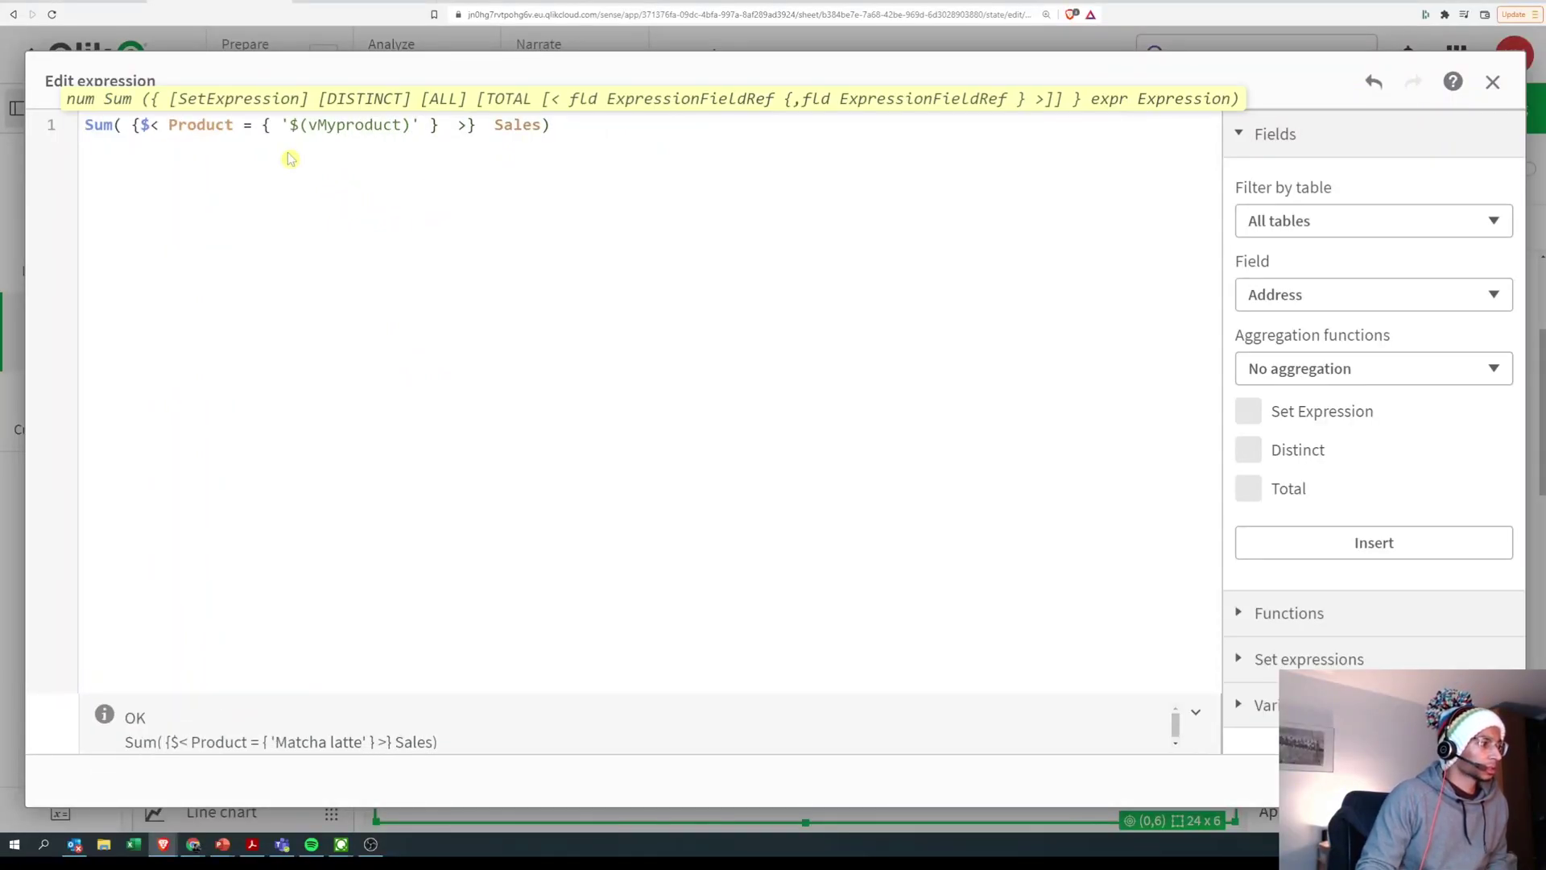
{"action": "key", "text": "Delete"}
{"action": "key", "text": "Left"}
{"action": "key", "text": "Left"}
{"action": "key", "text": "Left"}
{"action": "key", "text": "Left"}
{"action": "key", "text": "Left"}
{"action": "key", "text": "Left"}
{"action": "key", "text": "Left"}
{"action": "key", "text": "Left"}
{"action": "key", "text": "Left"}
{"action": "key", "text": "Left"}
{"action": "key", "text": "Left"}
{"action": "key", "text": "Left"}
{"action": "key", "text": "Left"}
{"action": "key", "text": "Left"}
{"action": "key", "text": "Left"}
{"action": "key", "text": "BackSpace"}
{"action": "key", "text": "Right"}
{"action": "key", "text": "Right"}
{"action": "key", "text": "Right"}
{"action": "key", "text": "Right"}
{"action": "key", "text": "Right"}
{"action": "key", "text": "Right"}
{"action": "key", "text": "Right"}
{"action": "key", "text": "Right"}
{"action": "key", "text": "Right"}
{"action": "key", "text": "Right"}
{"action": "key", "text": "Right"}
{"action": "key", "text": "Right"}
{"action": "key", "text": "Right"}
{"action": "key", "text": "Right"}
{"action": "key", "text": "Right"}
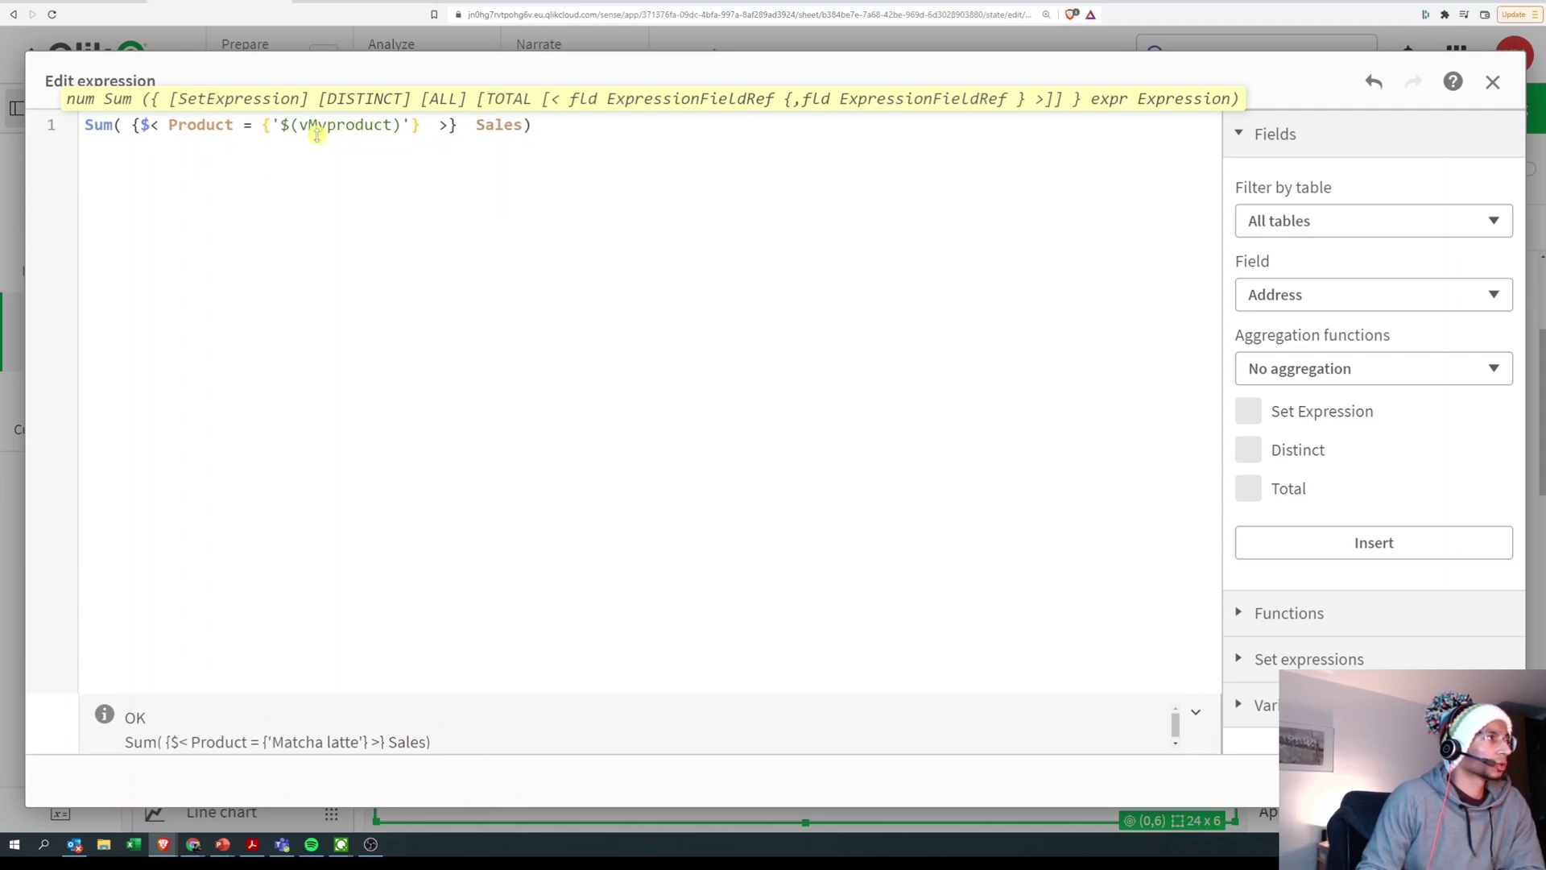
- Compare the quoted $(vMyproduct) expansion against the Matcha latte value in the load script
{"action": "left_click", "coordinate": [366, 3]}
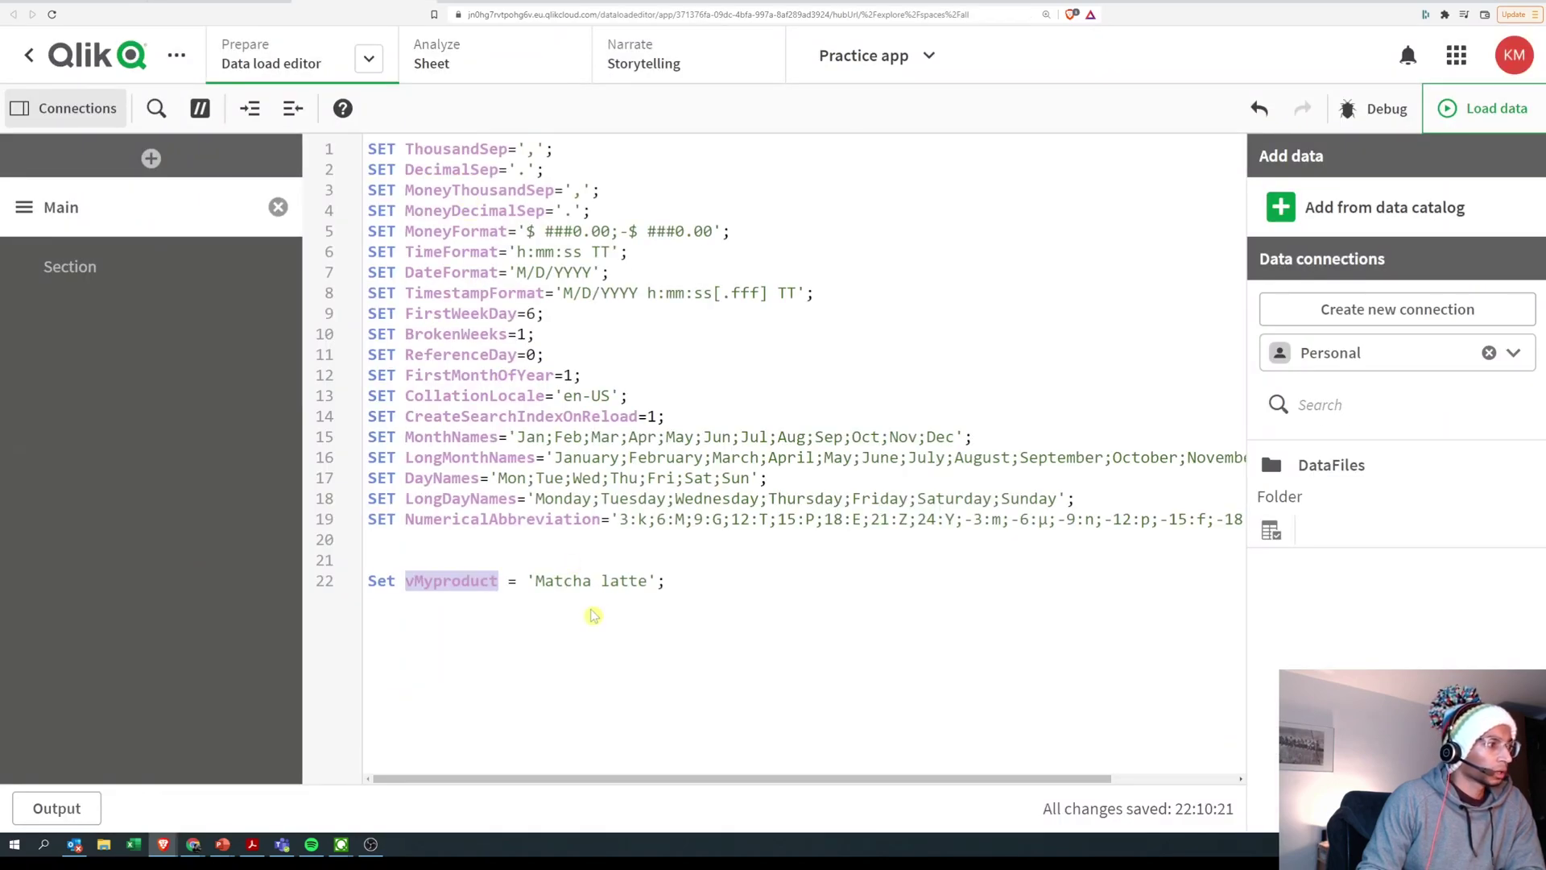
{"action": "left_click", "coordinate": [595, 580]}
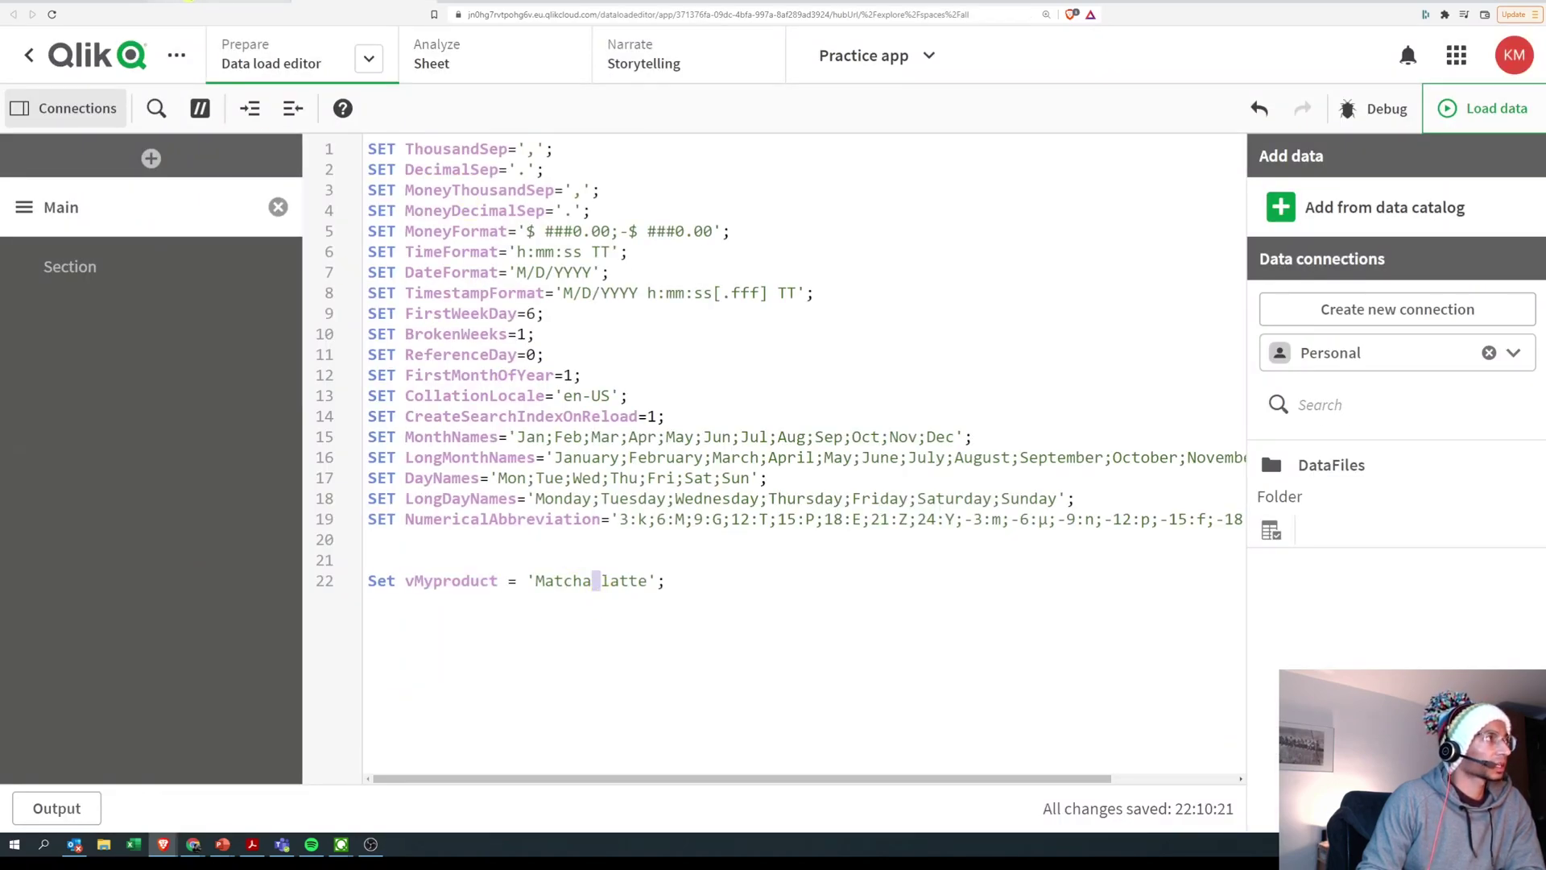
{"action": "key", "text": "ctrl+shift+Tab"}
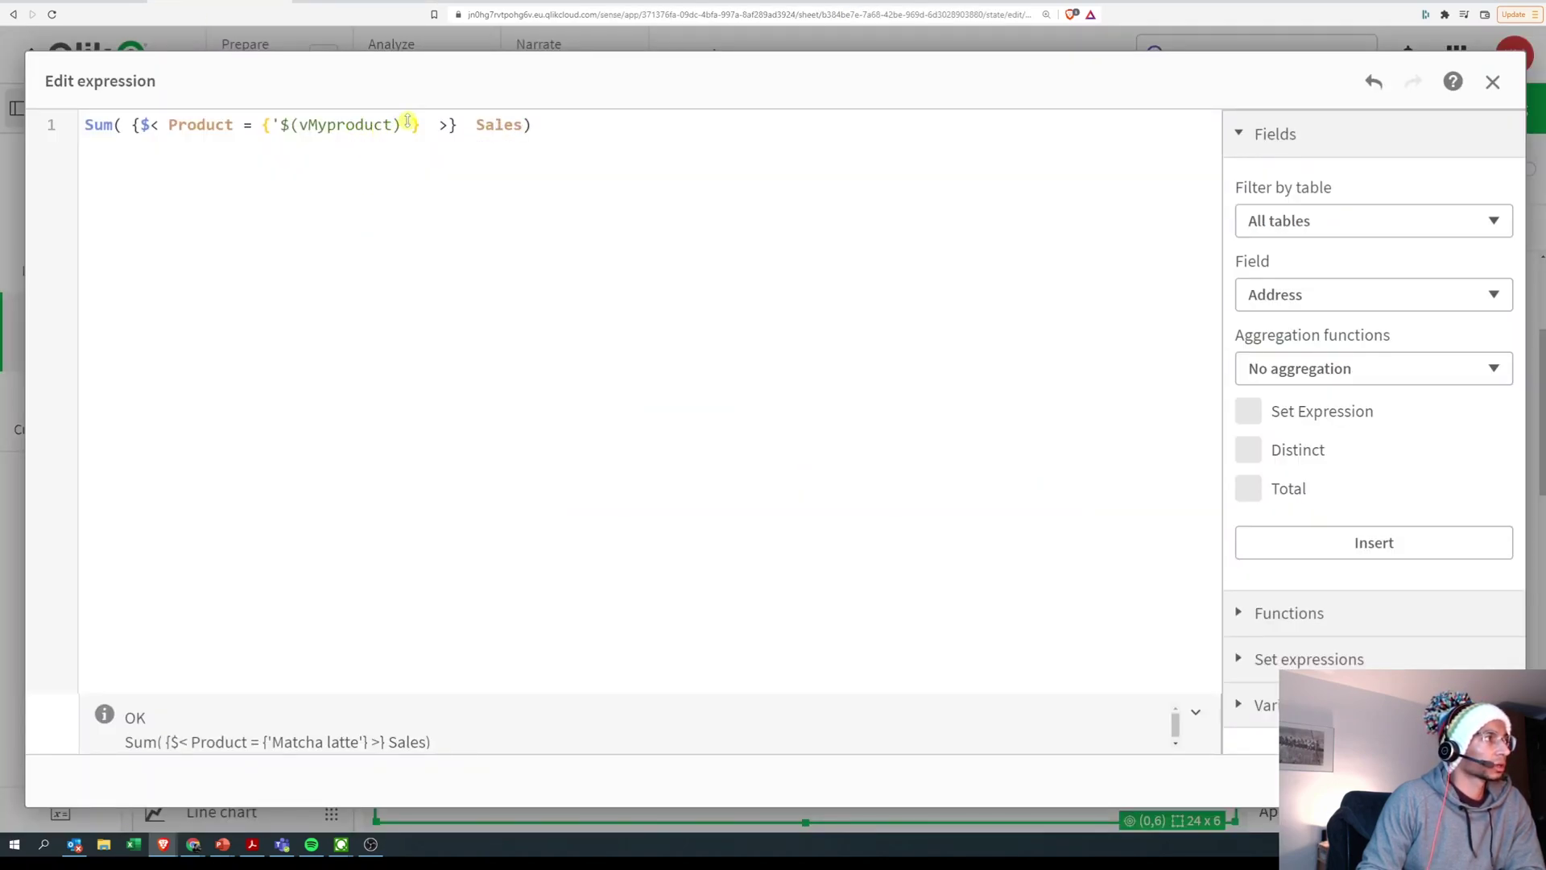
{"action": "left_click", "coordinate": [280, 124]}
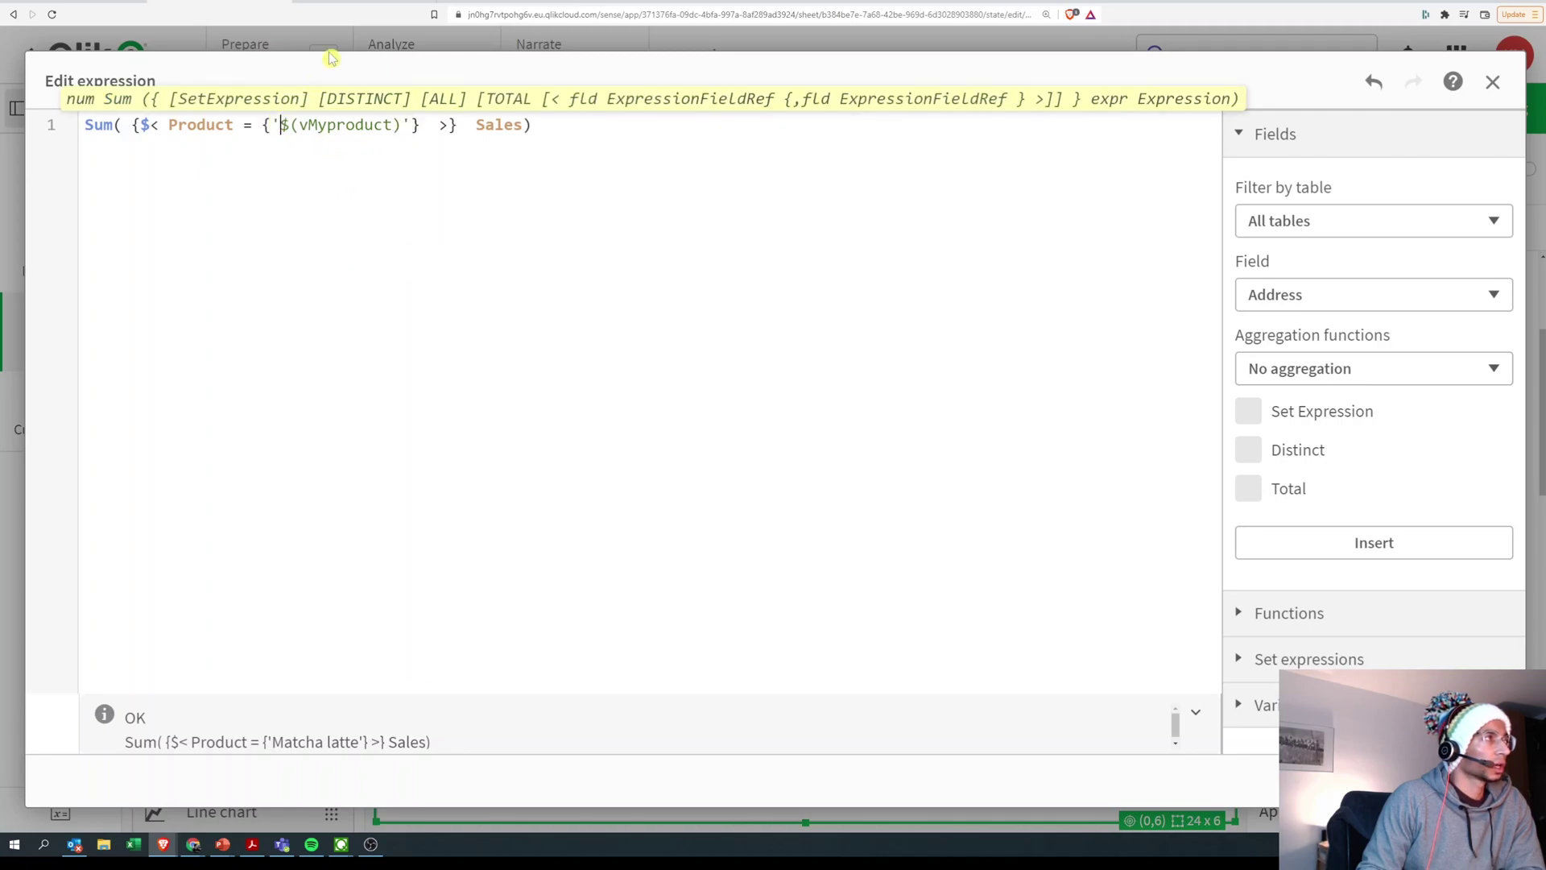
{"action": "key", "text": "ctrl+Tab"}
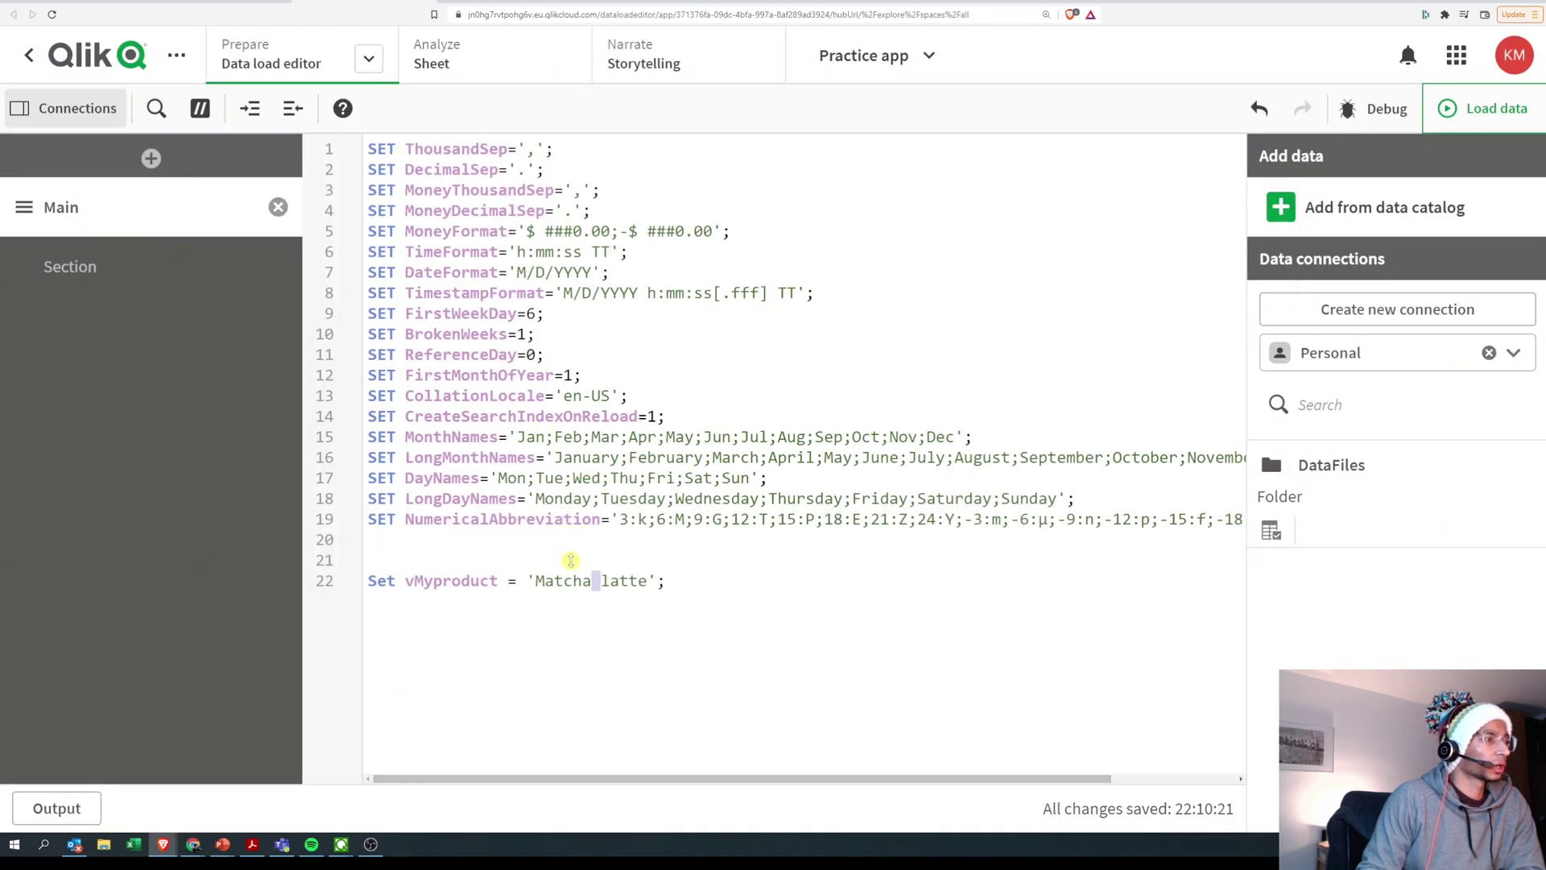
{"action": "key", "text": "ctrl+shift+Tab"}
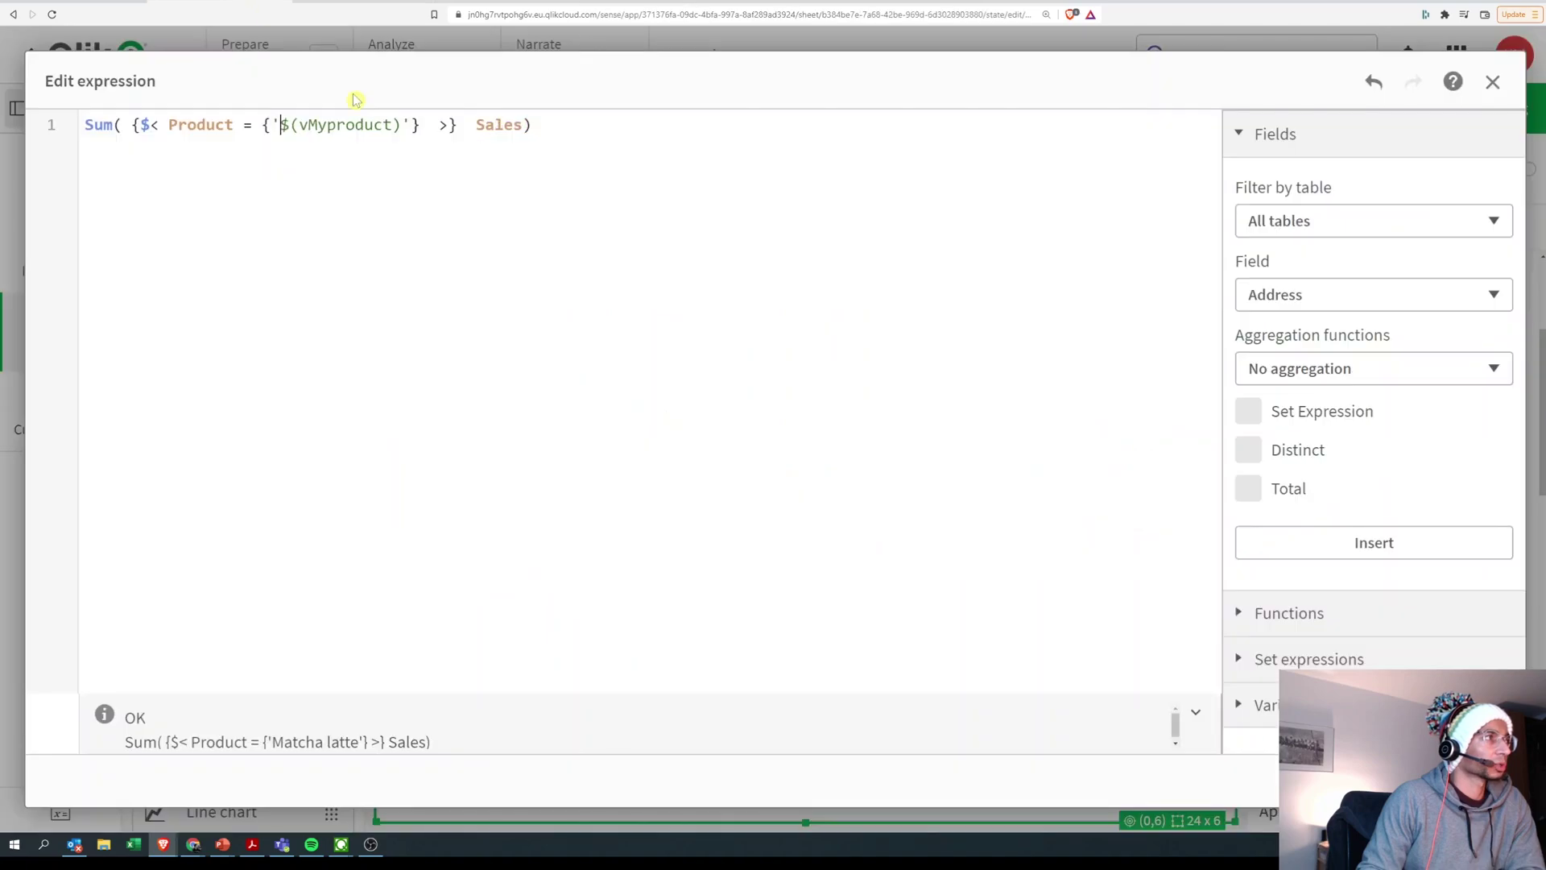
{"action": "left_click", "coordinate": [413, 124]}
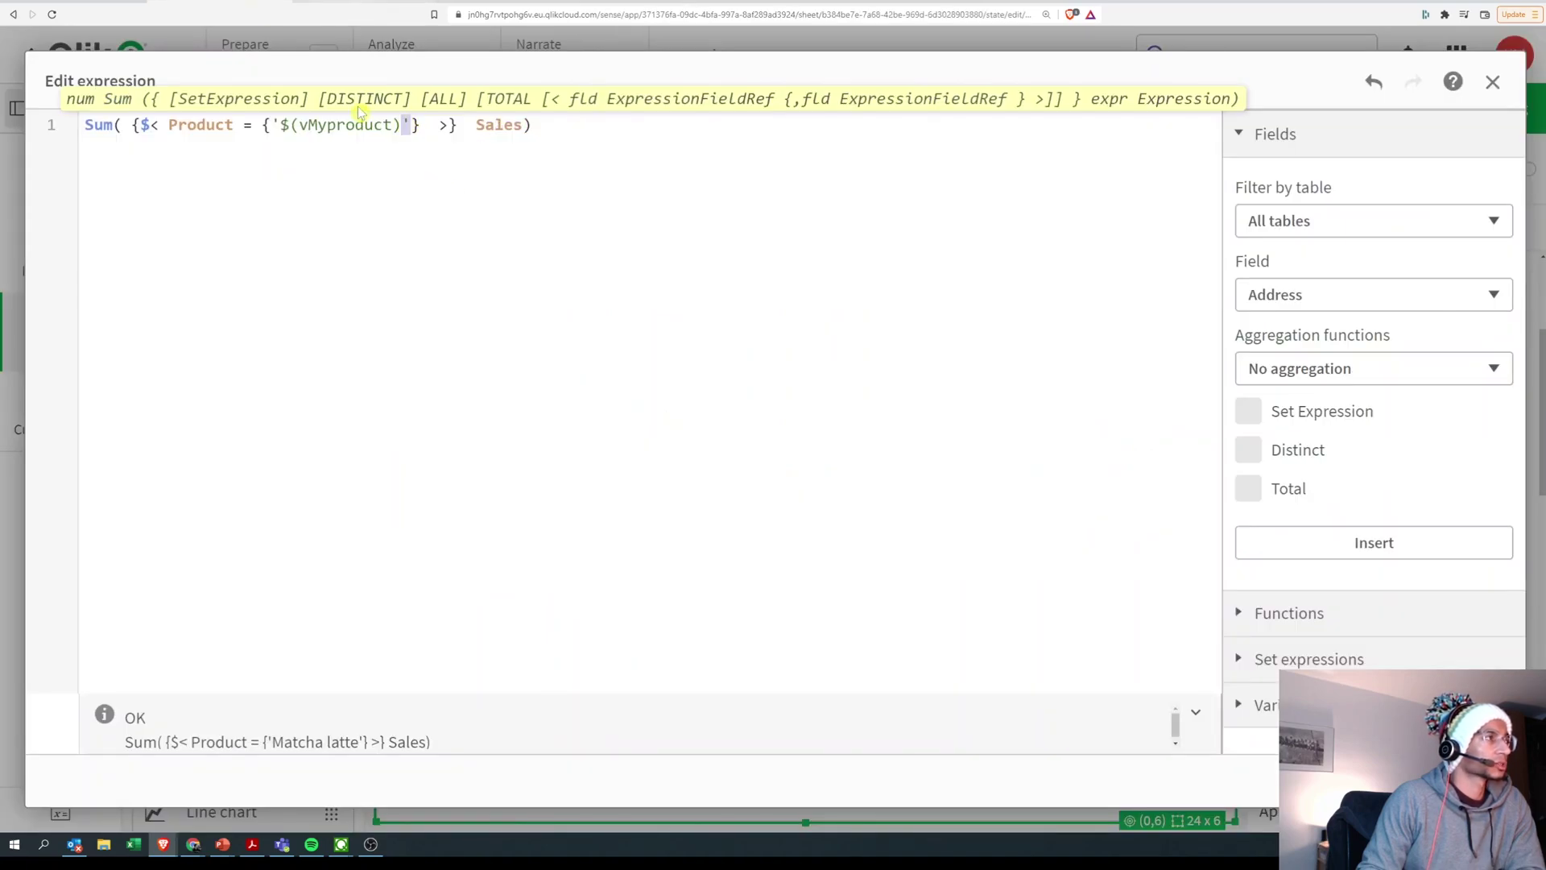
{"action": "left_click_drag", "start_coordinate": [279, 125], "coordinate": [401, 126]}
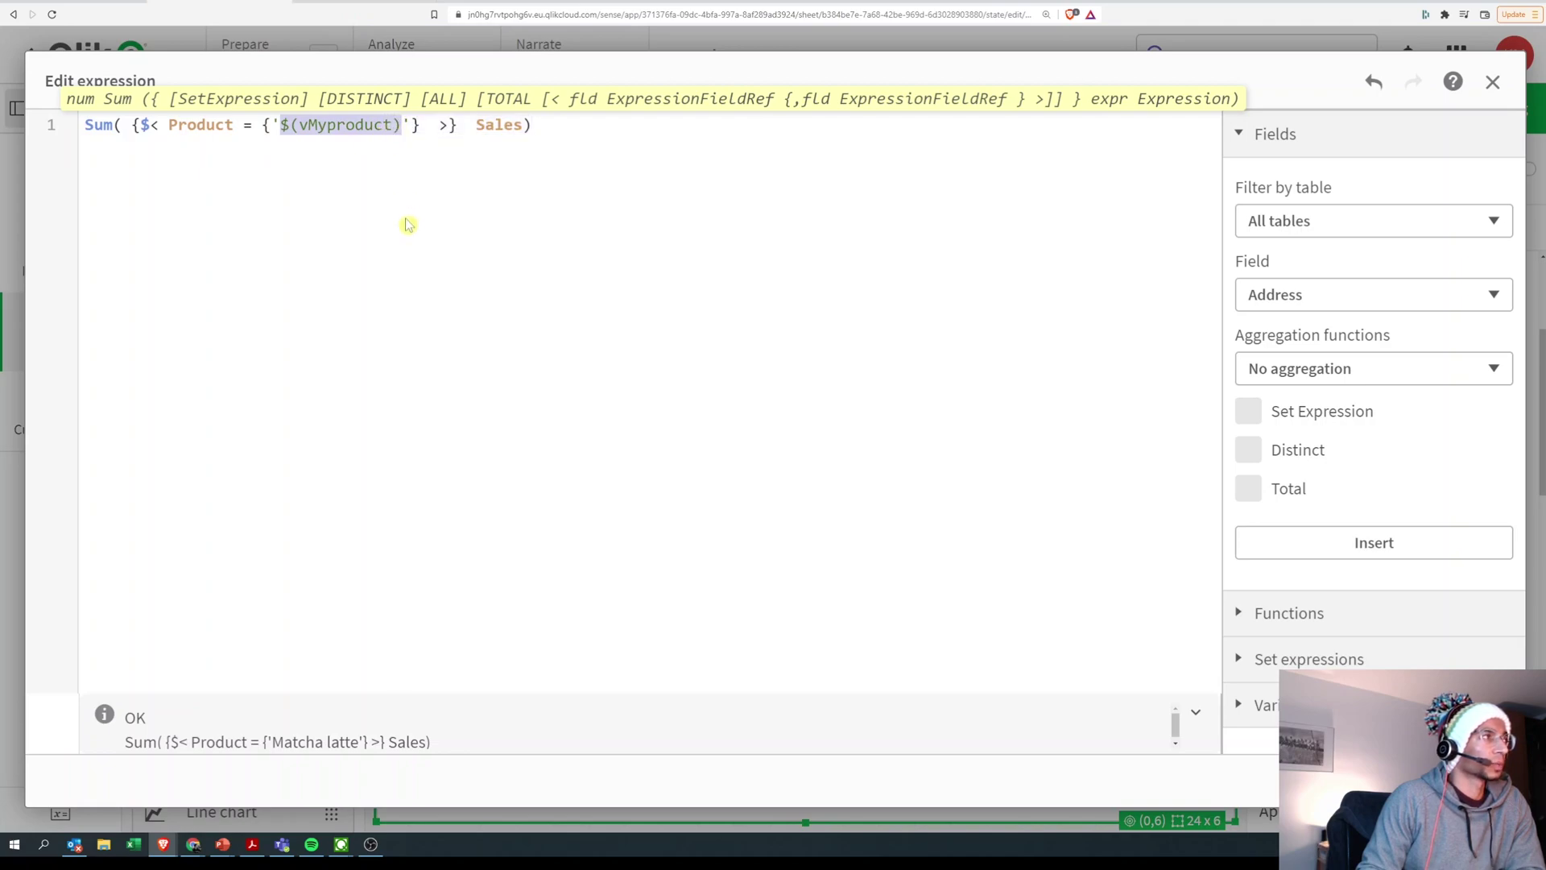
{"action": "left_click", "coordinate": [372, 200]}
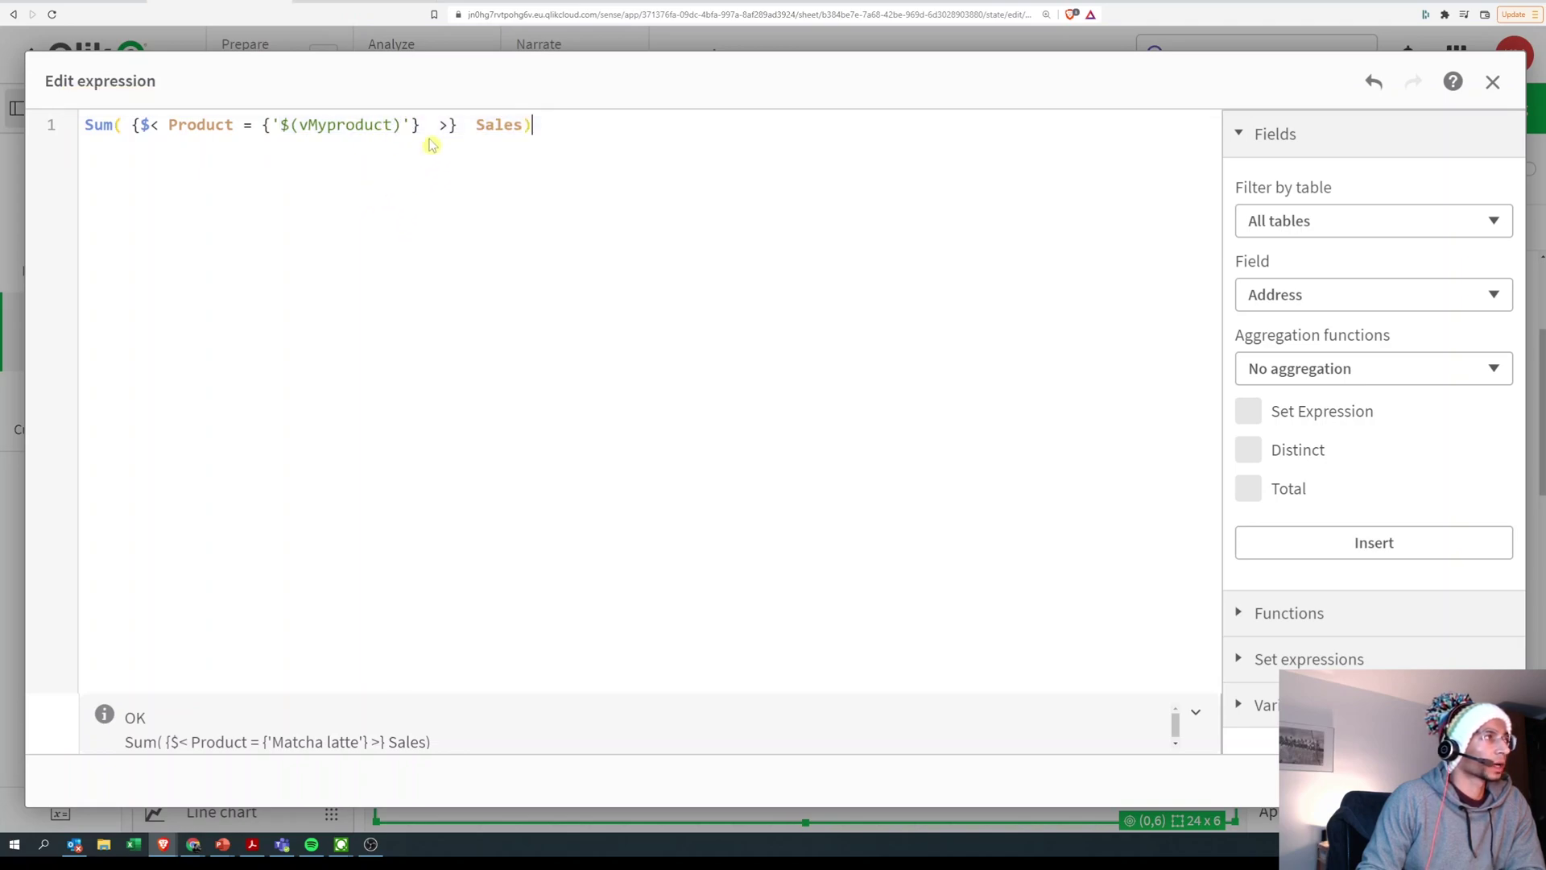
{"action": "double_click", "coordinate": [283, 126]}
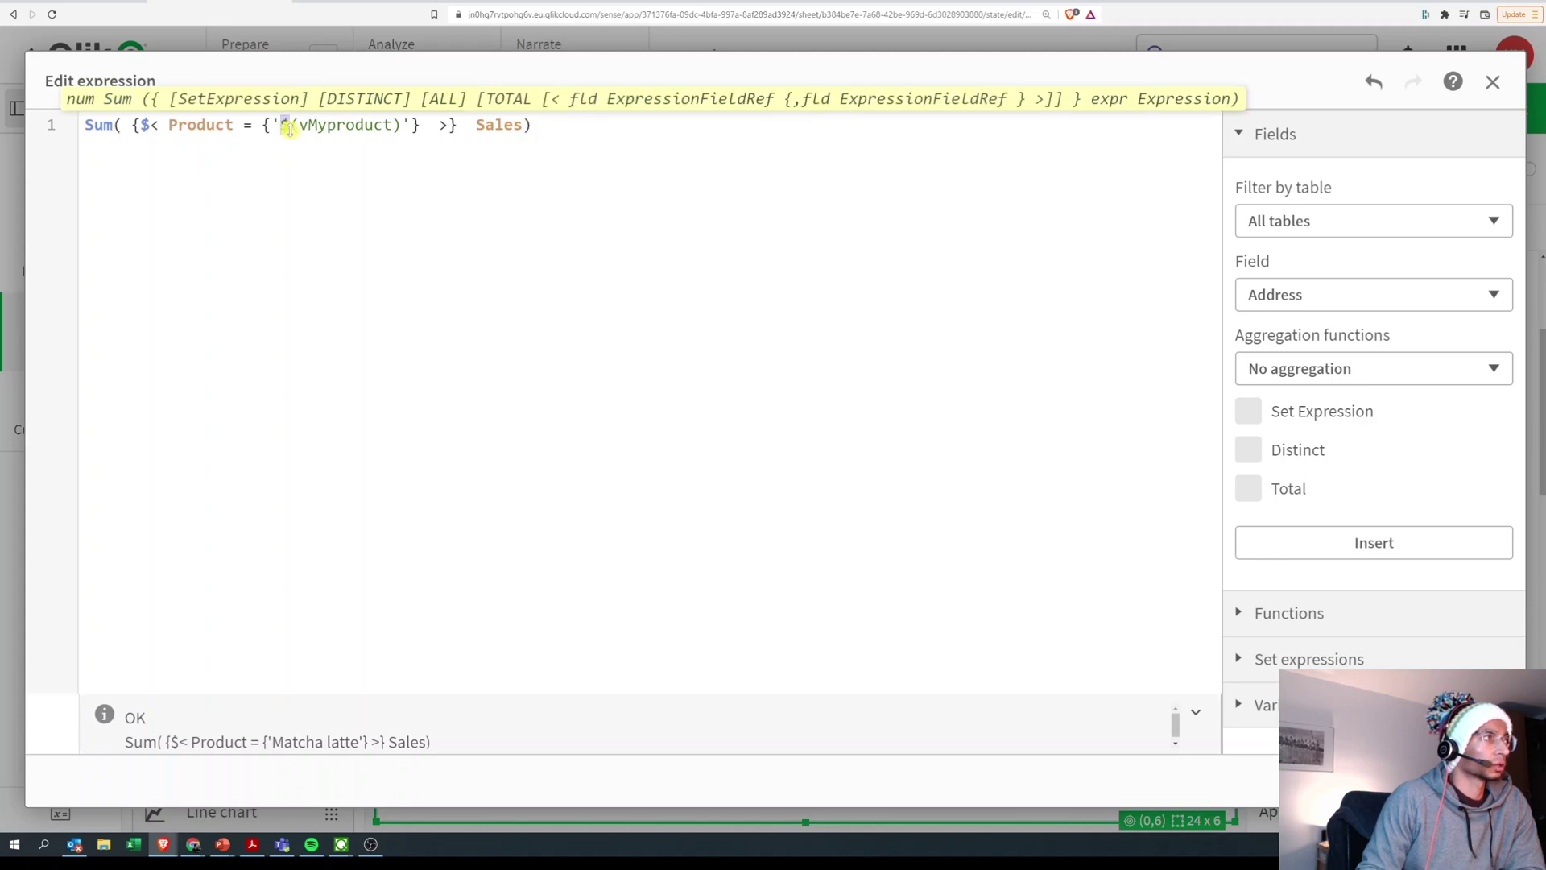
{"action": "left_click", "coordinate": [409, 175]}
- Apply the measure and view the chart showing a single Matcha latte bar
{"action": "left_click", "coordinate": [1066, 765]}
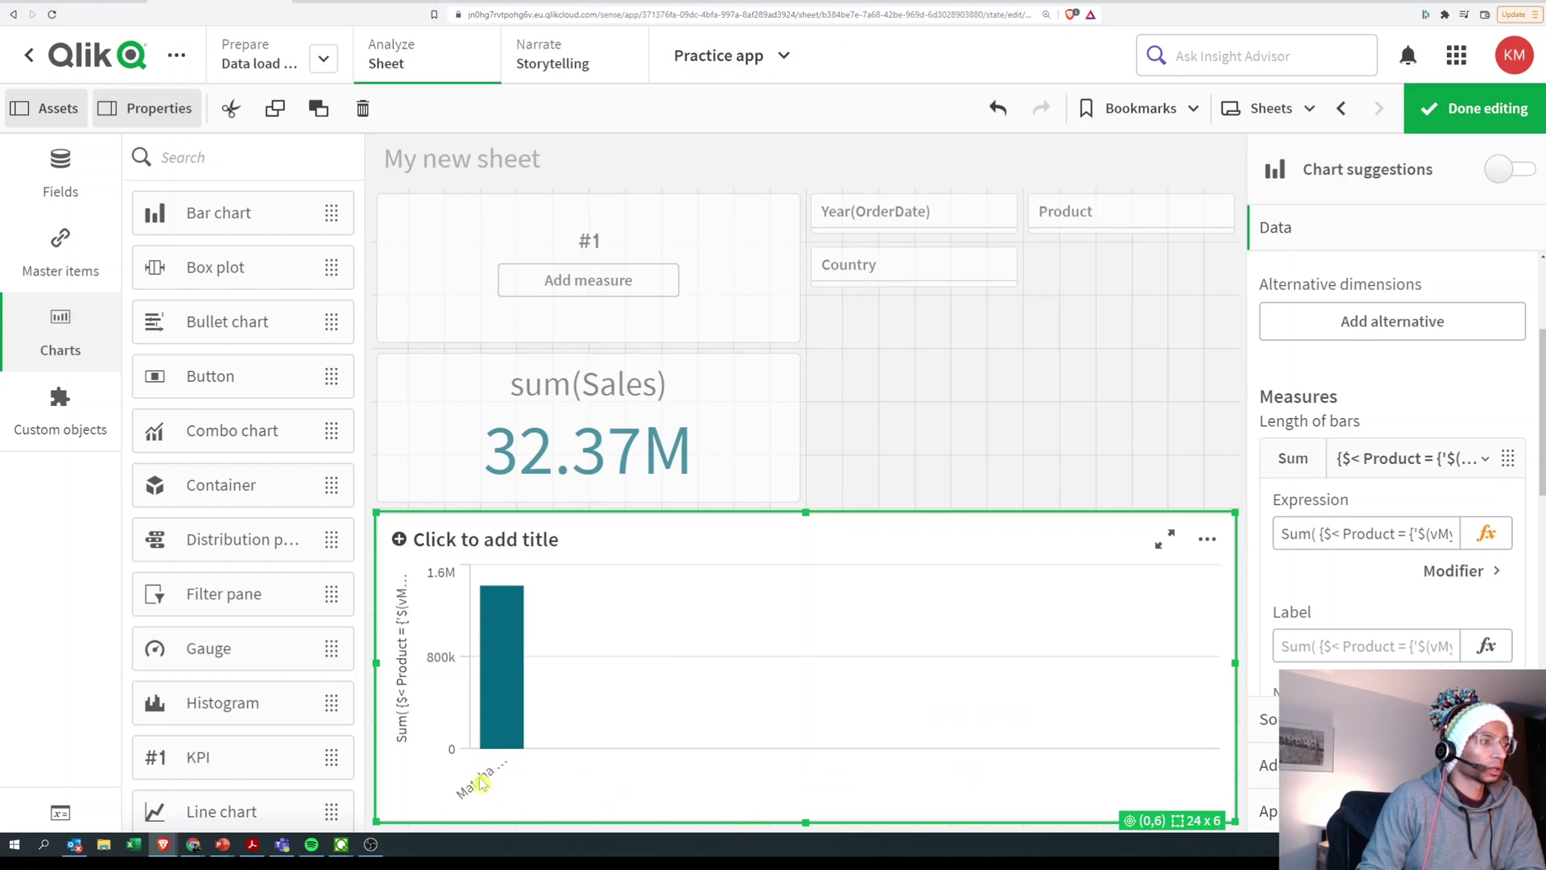
{"action": "key", "text": "ctrl+e"}
{"action": "left_click", "coordinate": [1281, 217]}
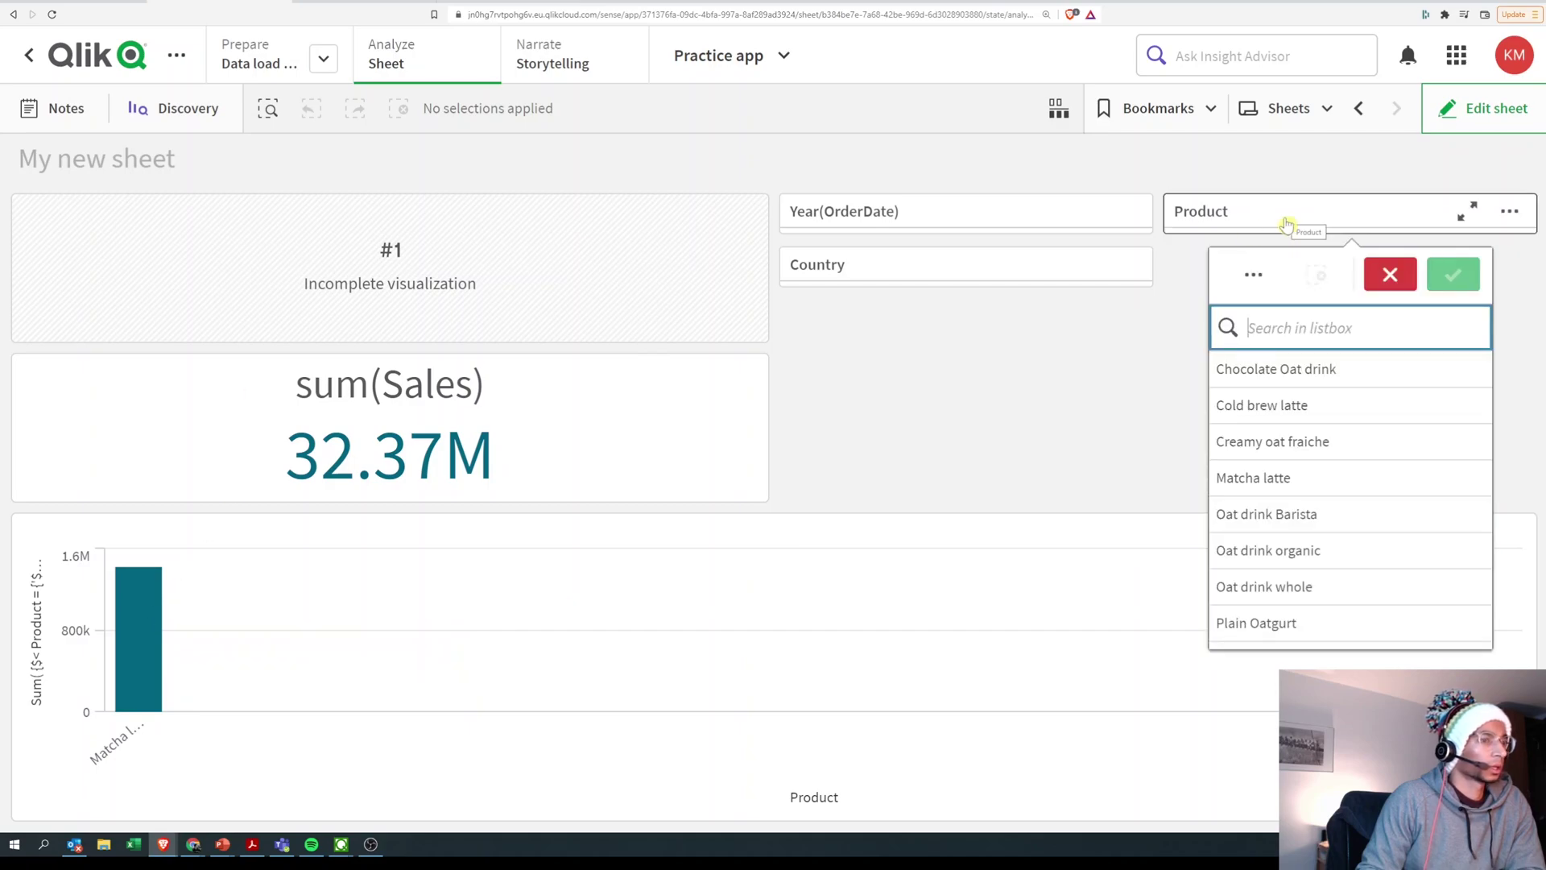
{"action": "key", "text": "ctrl+shift+Tab"}
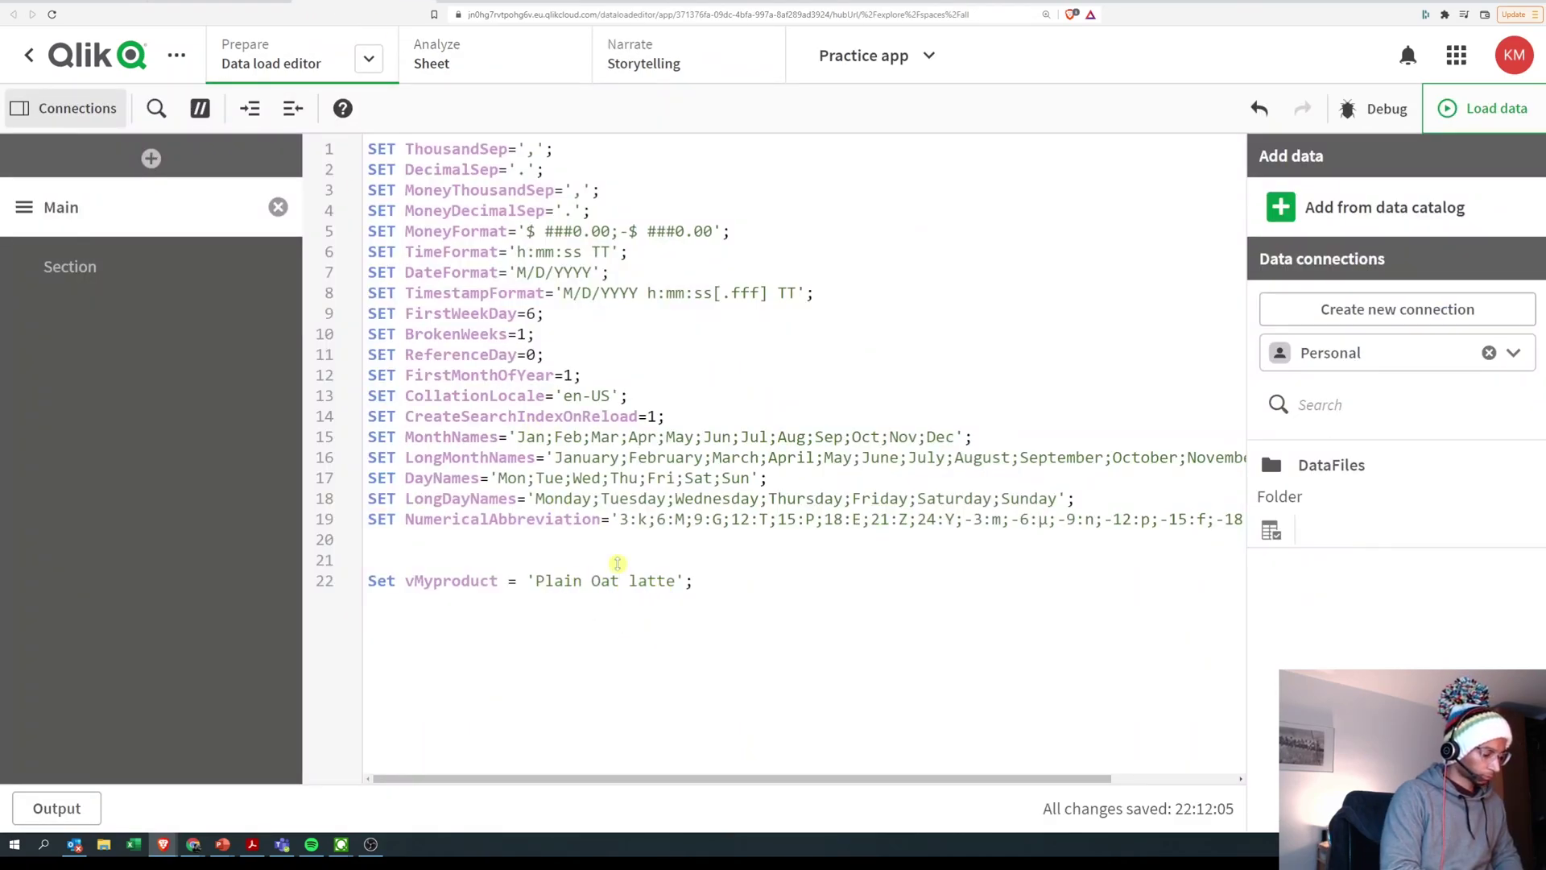
- Change vMyproduct to 'Plain Oatgurt' and reload the data
{"action": "type", "text": "gurt"}
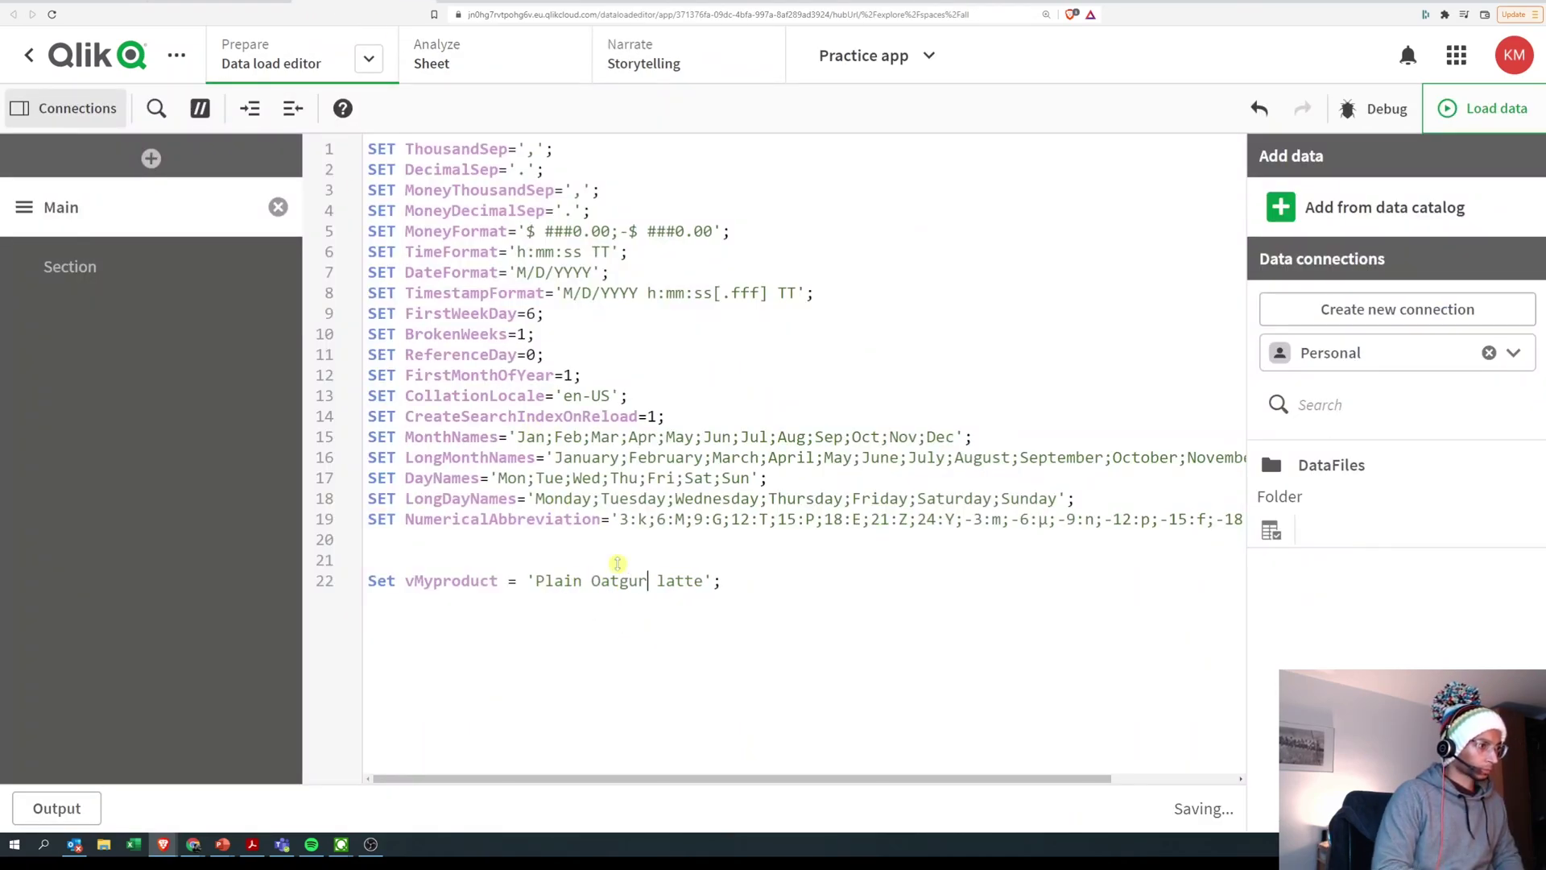
{"action": "key", "text": "Delete"}
{"action": "key", "text": "Delete"}
{"action": "key", "text": "Delete"}
{"action": "key", "text": "Delete"}
{"action": "key", "text": "Delete"}
{"action": "key", "text": "Delete"}
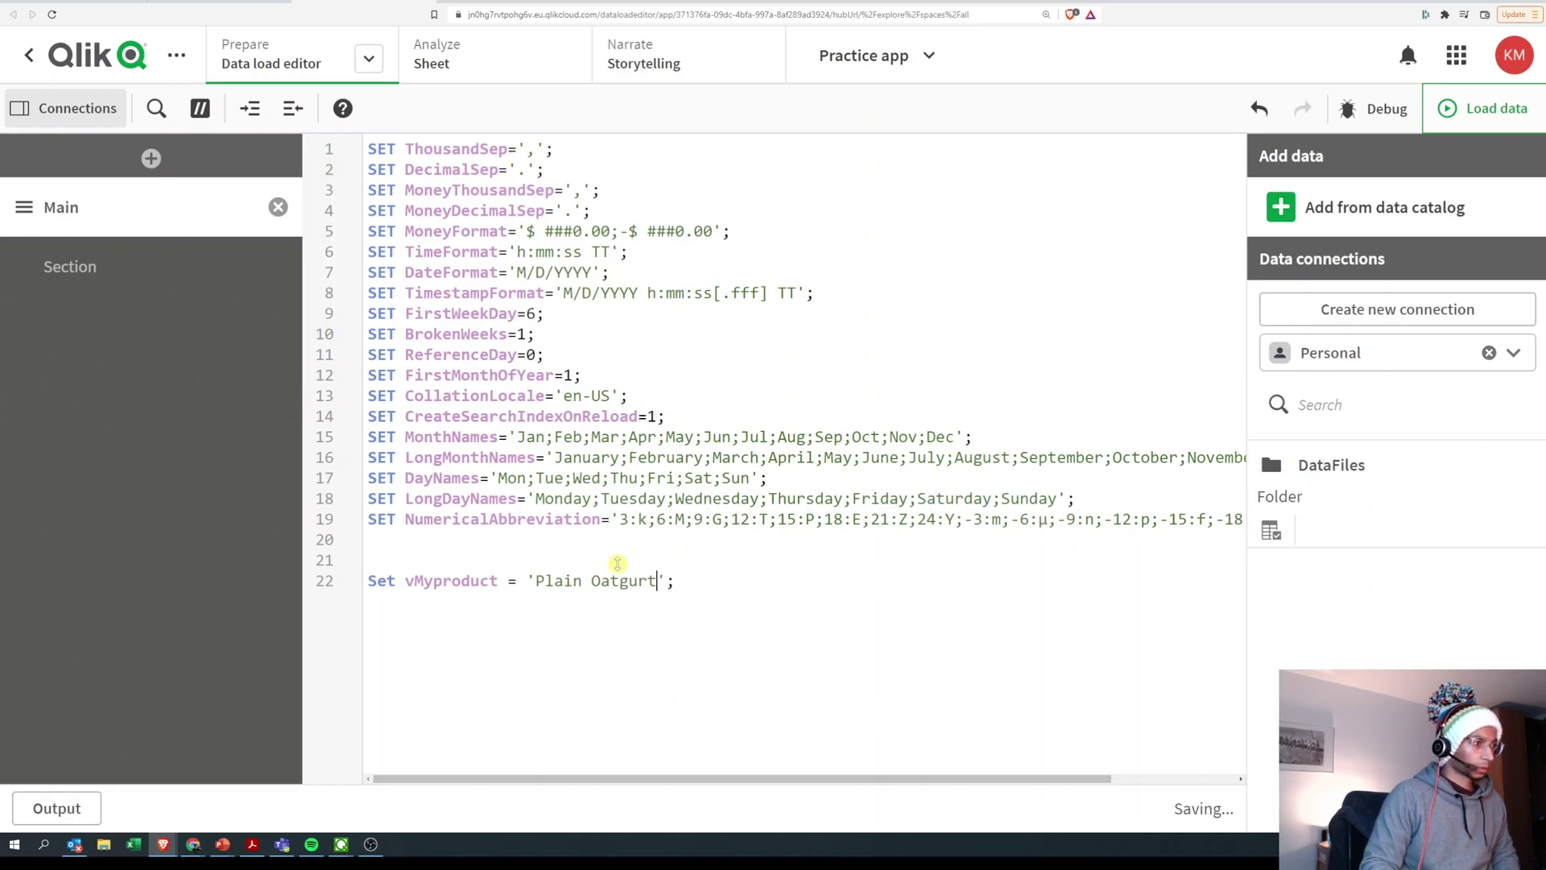
{"action": "key", "text": "alt+Left"}
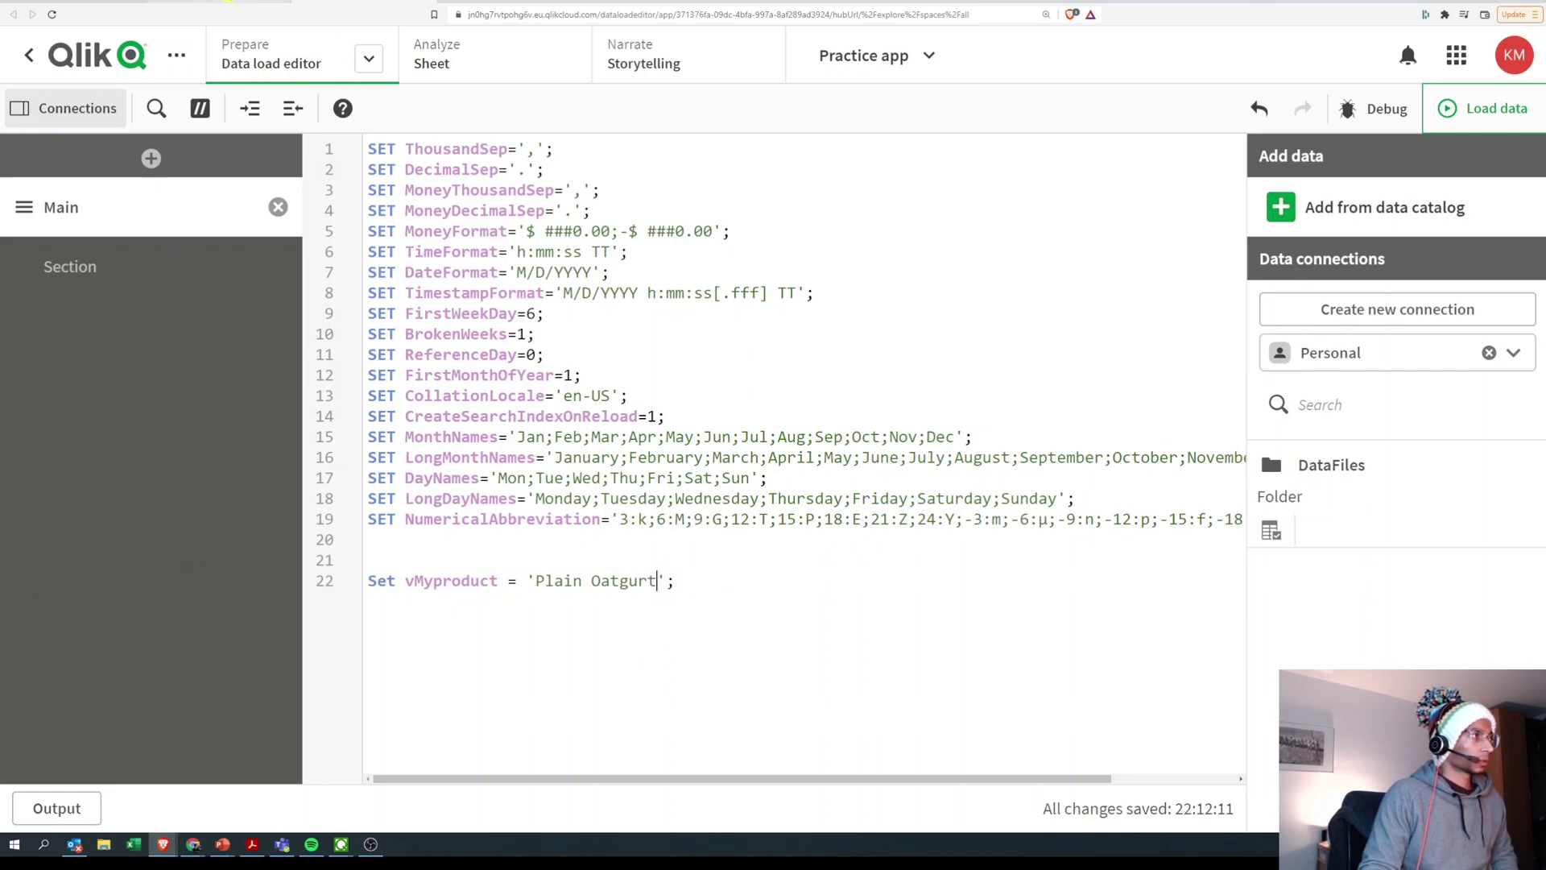
{"action": "key", "text": "alt+Right"}
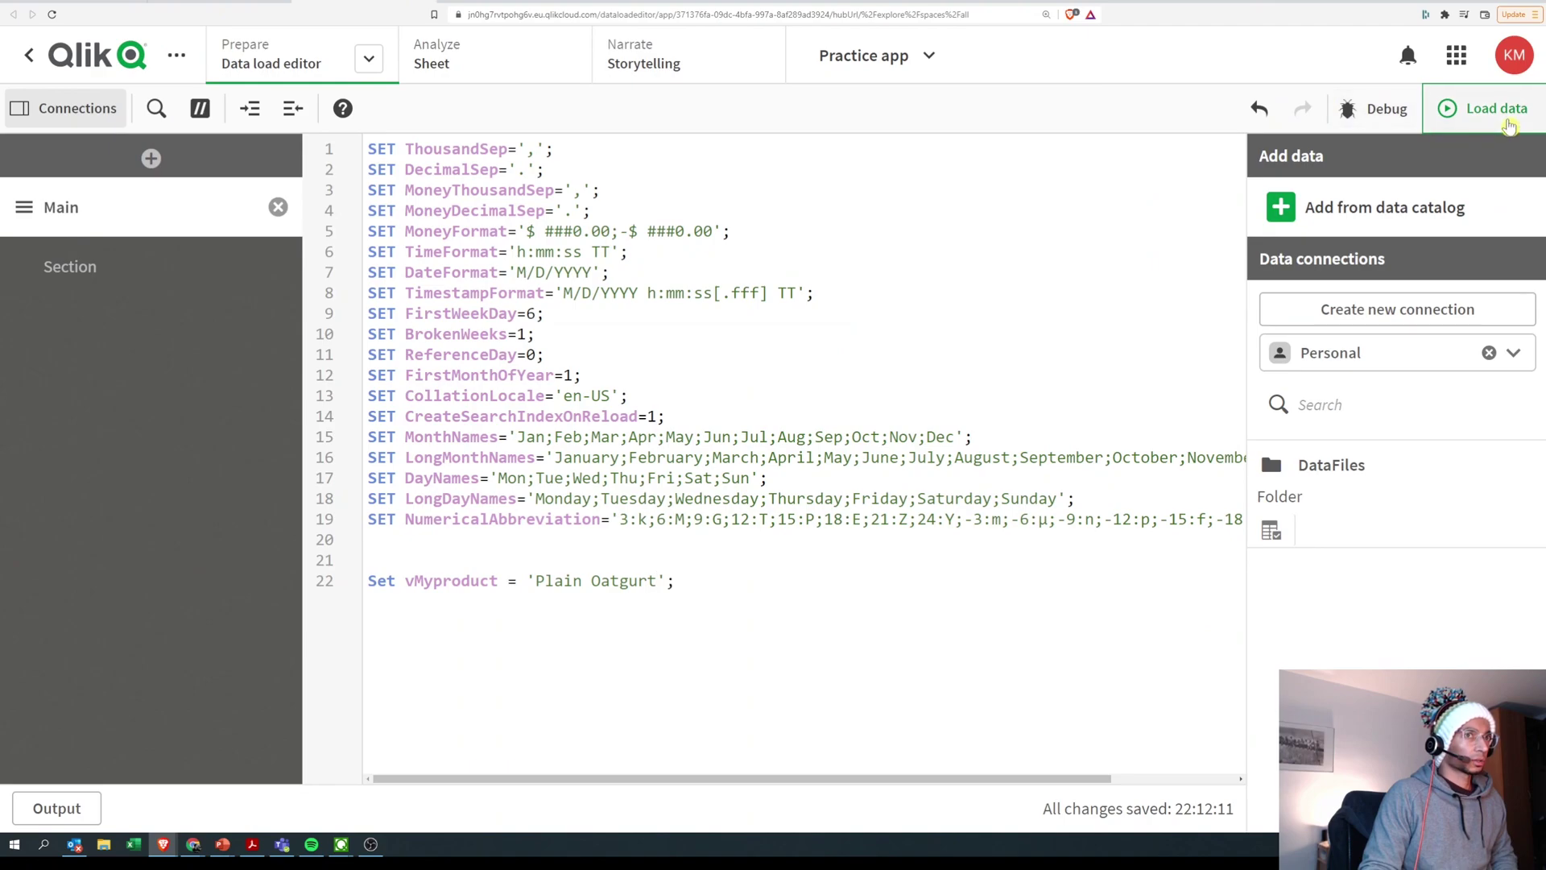
{"action": "left_click", "coordinate": [1483, 108]}
- View the bar chart of Plain Oatgurt sales in full screen
{"action": "key", "text": "alt+Left"}
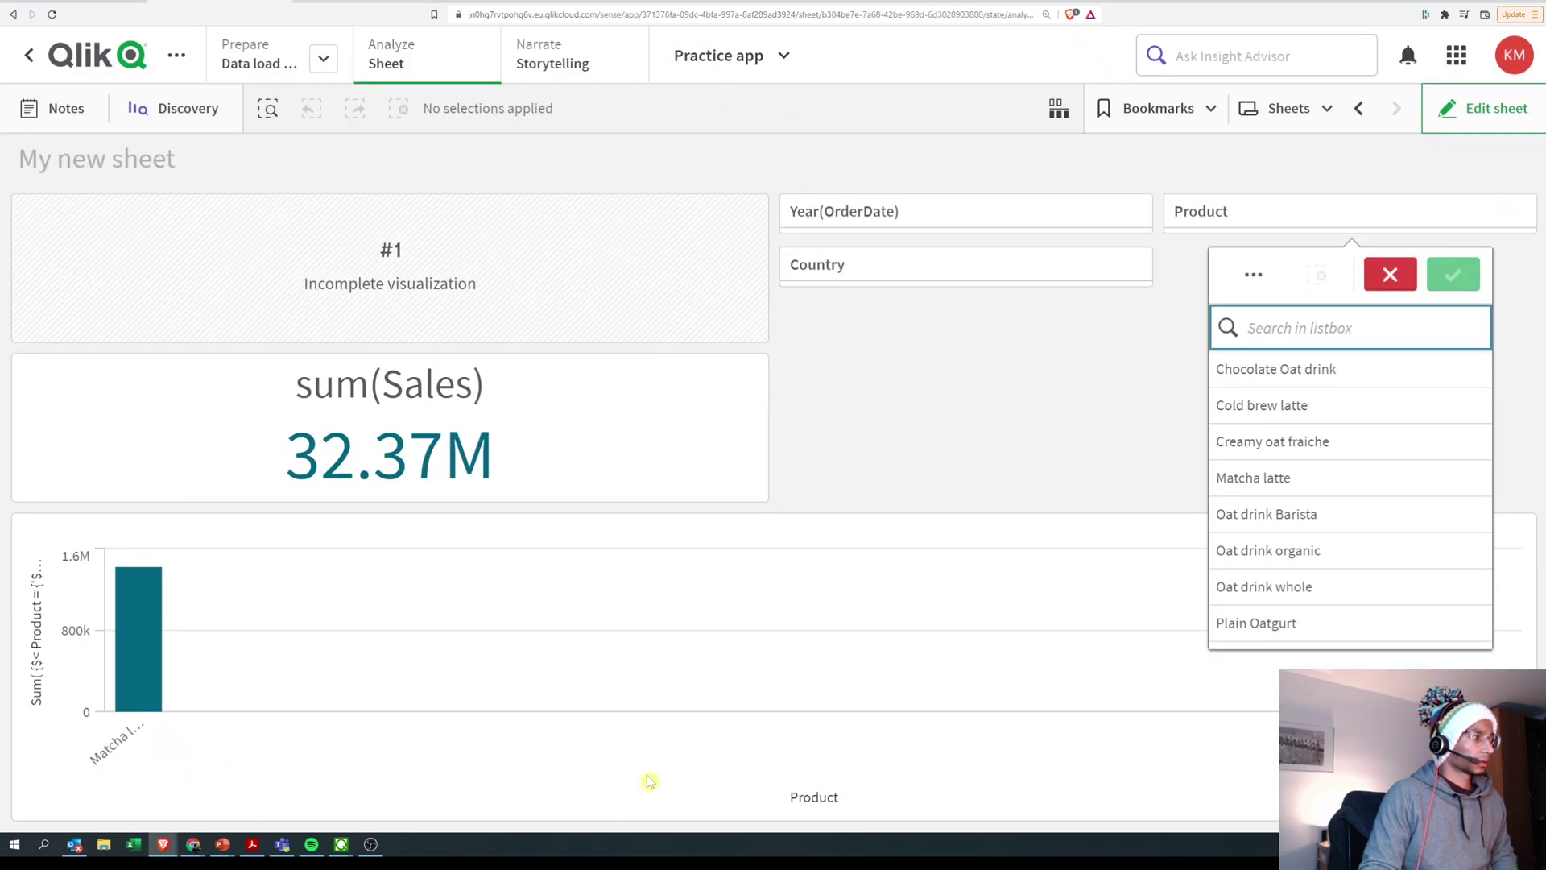
{"action": "left_click", "coordinate": [1174, 565]}
{"action": "mouse_move", "coordinate": [123, 759]}
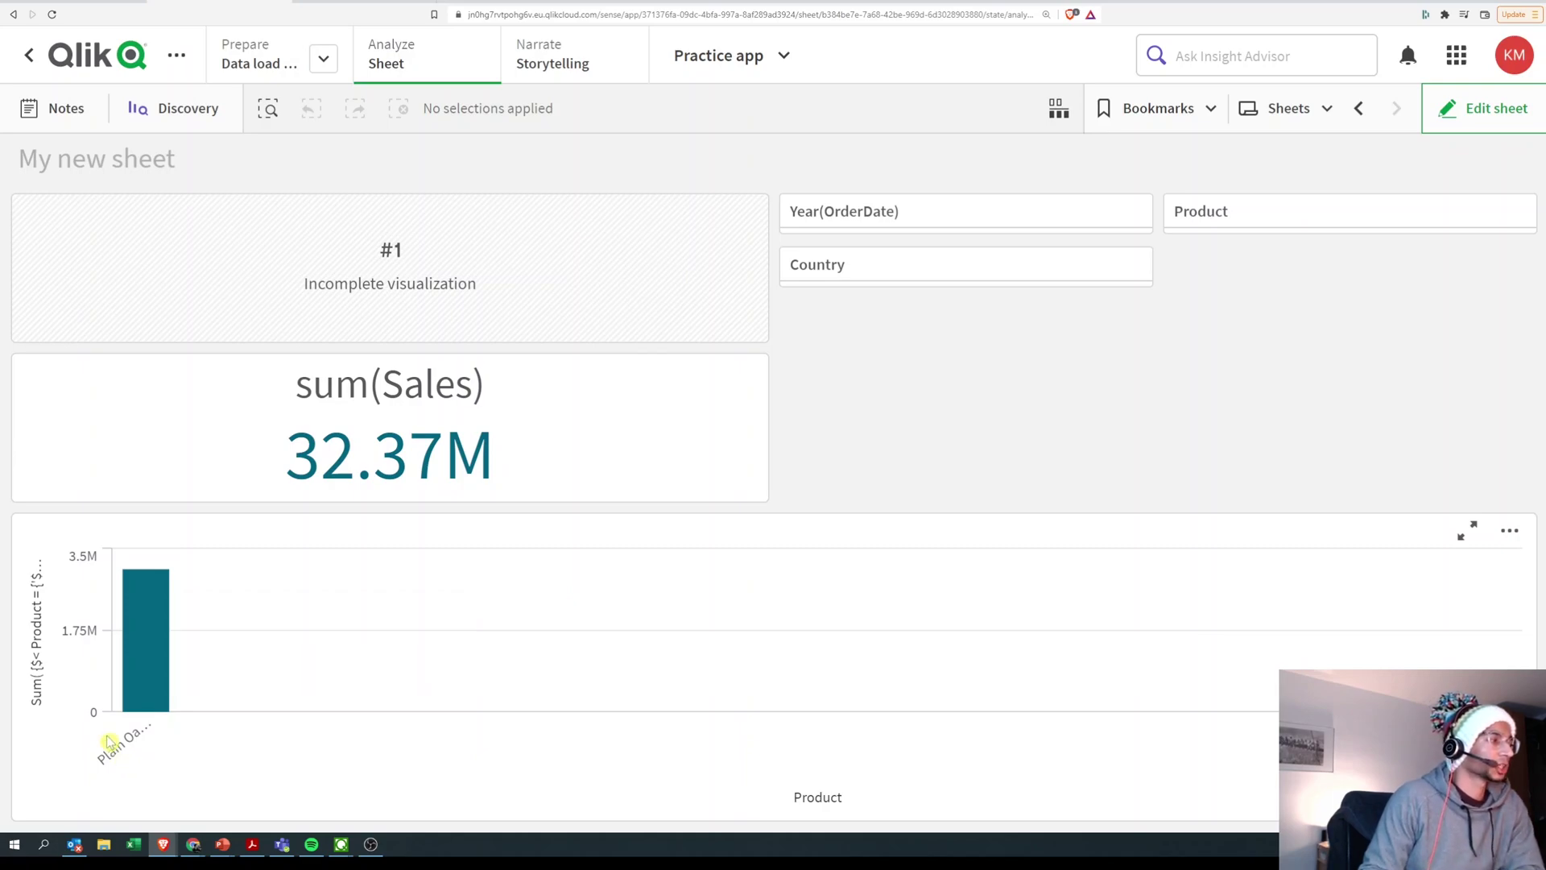
{"action": "left_click", "coordinate": [1467, 531]}
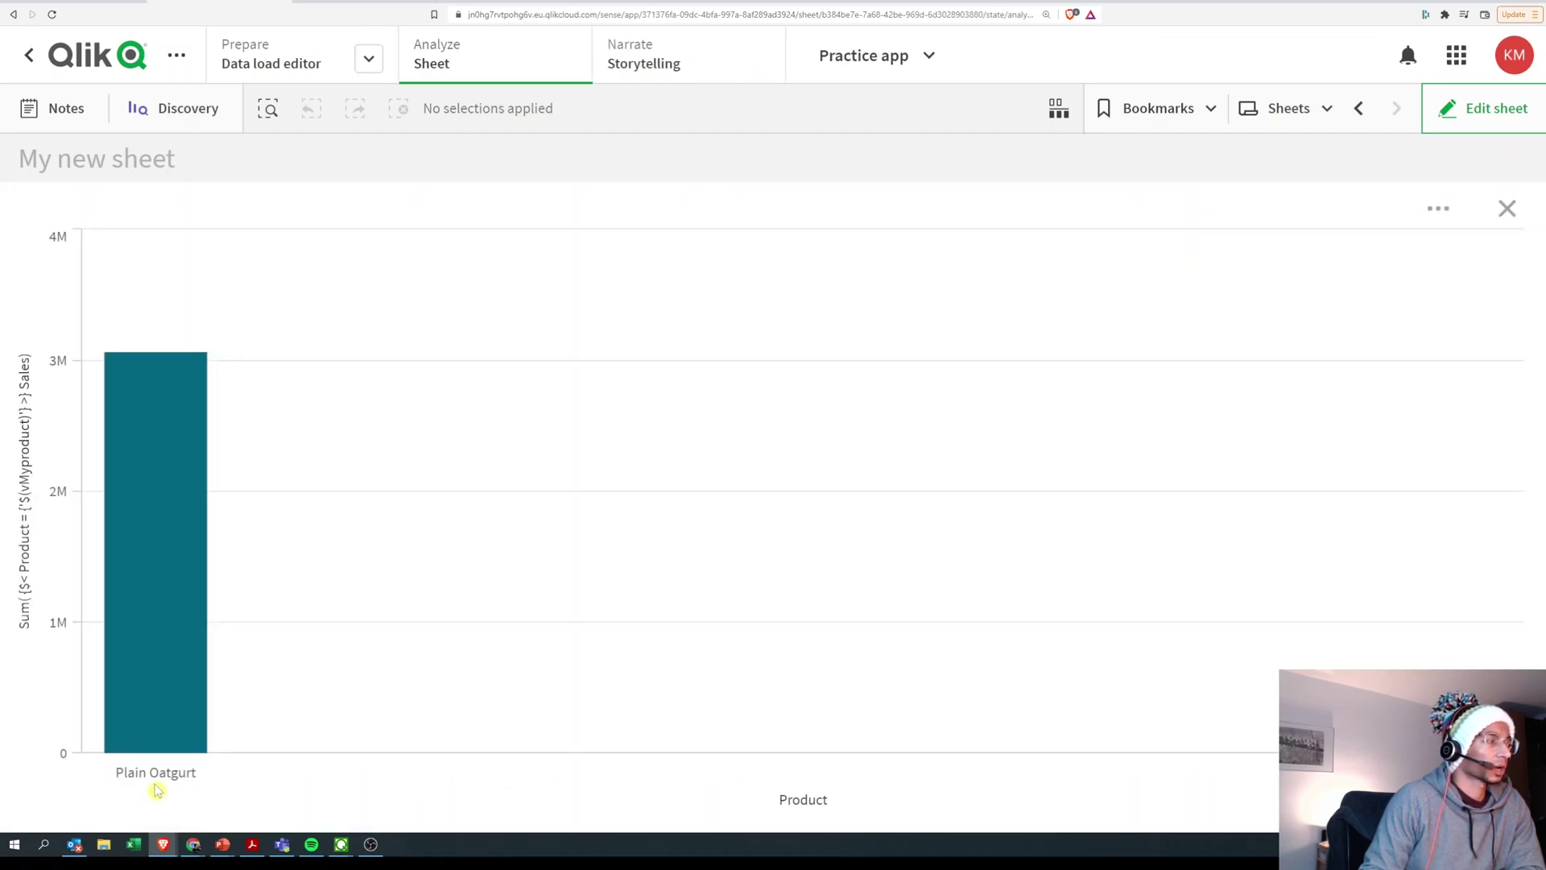
{"action": "left_click", "coordinate": [339, 18]}
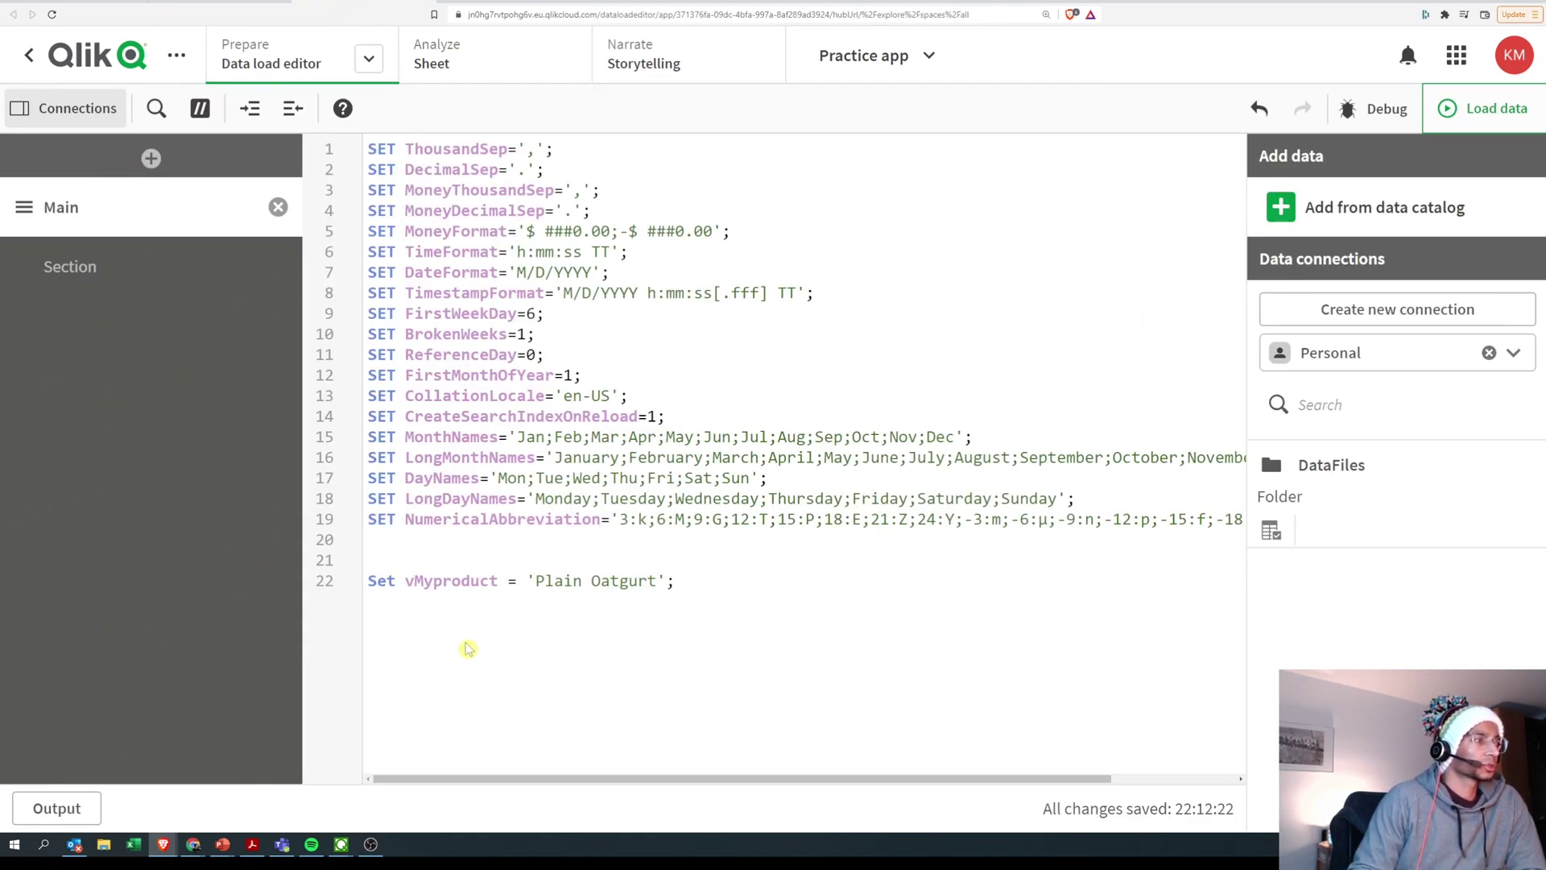
{"action": "left_click", "coordinate": [432, 54]}
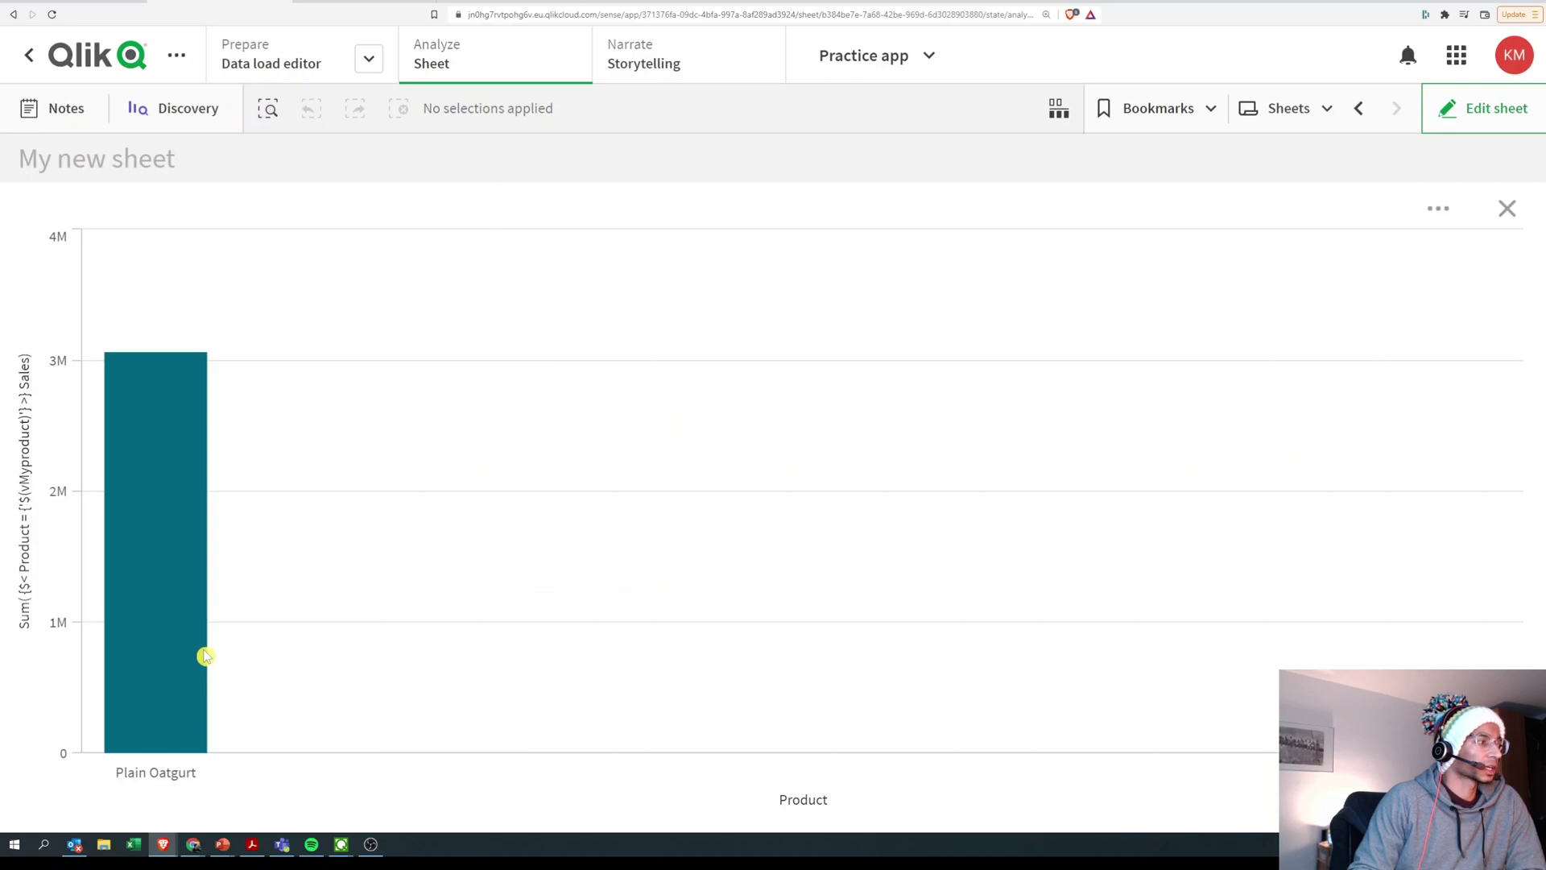
{"action": "left_click", "coordinate": [339, 2]}
- Add Set vcurrentyear = Year(Today()); on line 23 of the load script
{"action": "left_click", "coordinate": [678, 581]}
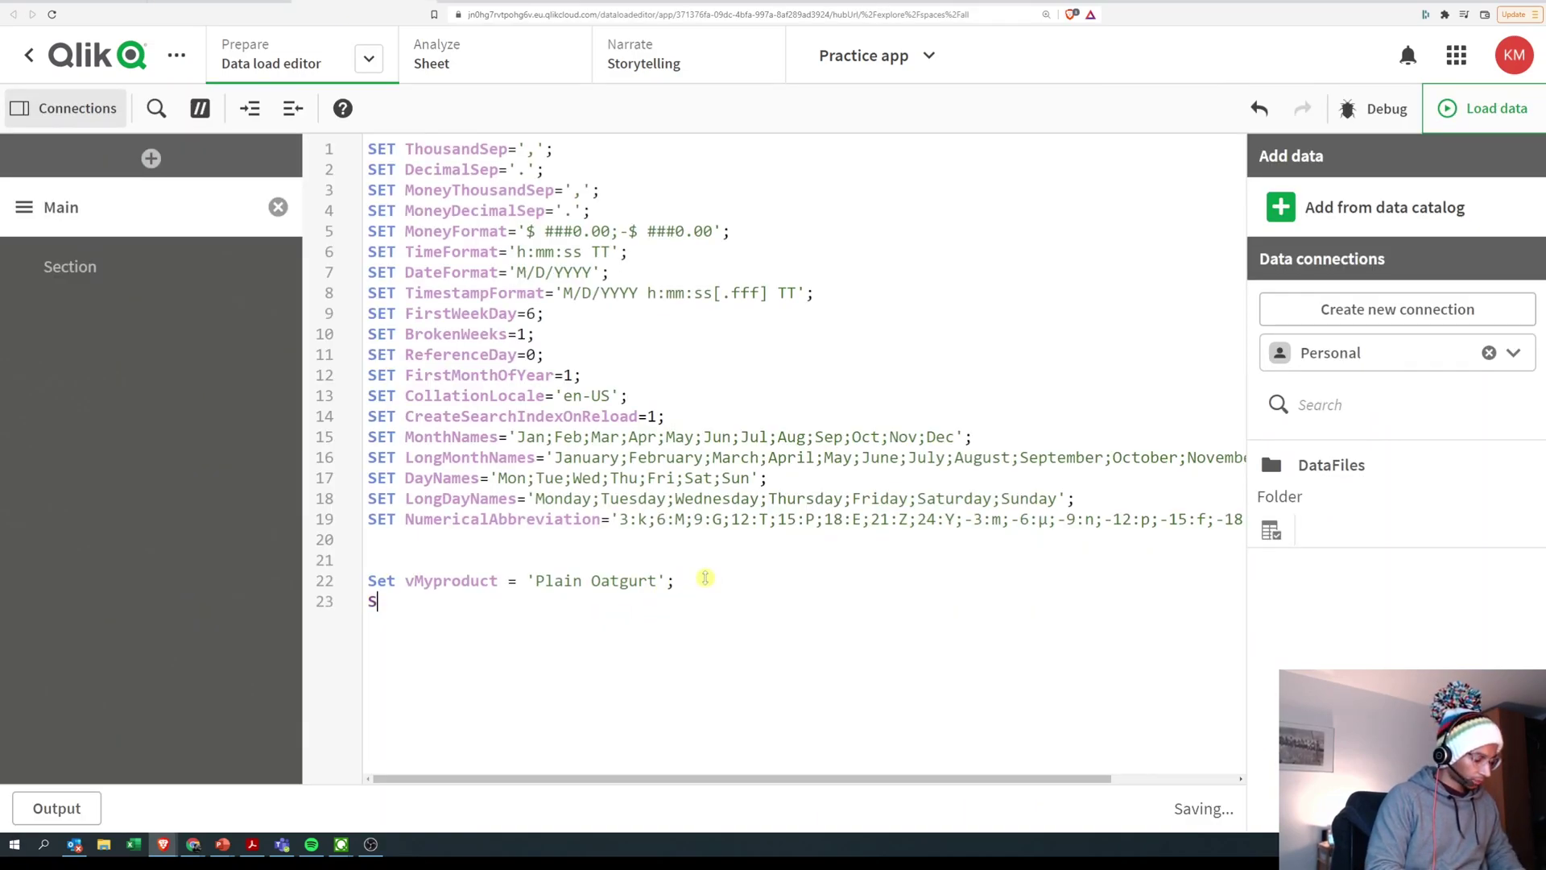
{"action": "type", "text": "SET"}
{"action": "key", "text": "BackSpace"}
{"action": "key", "text": "BackSpace"}
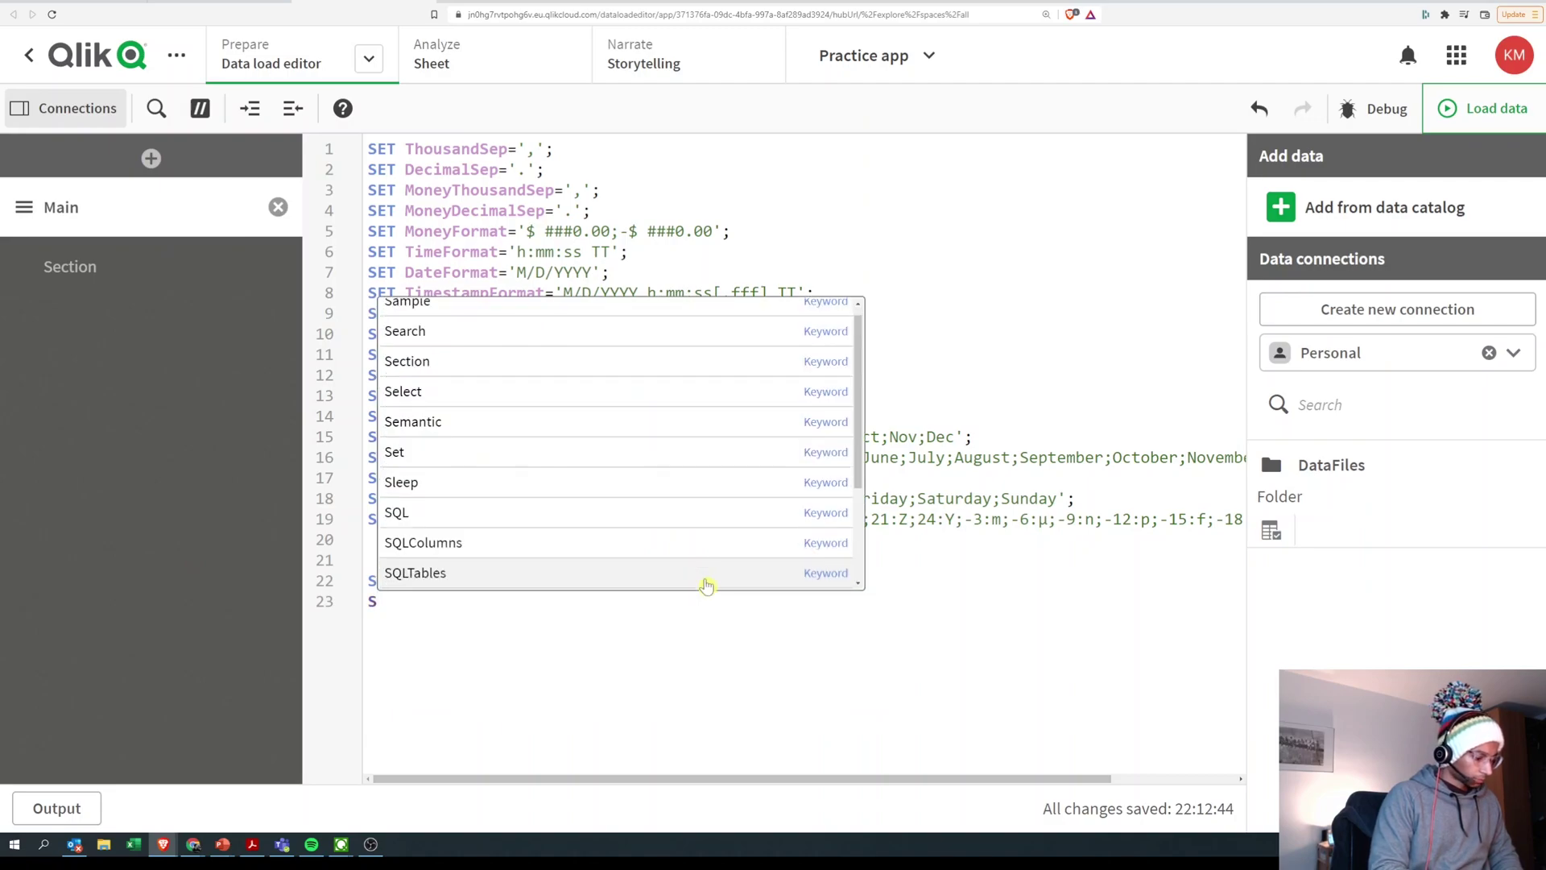
{"action": "type", "text": "et currentyear"}
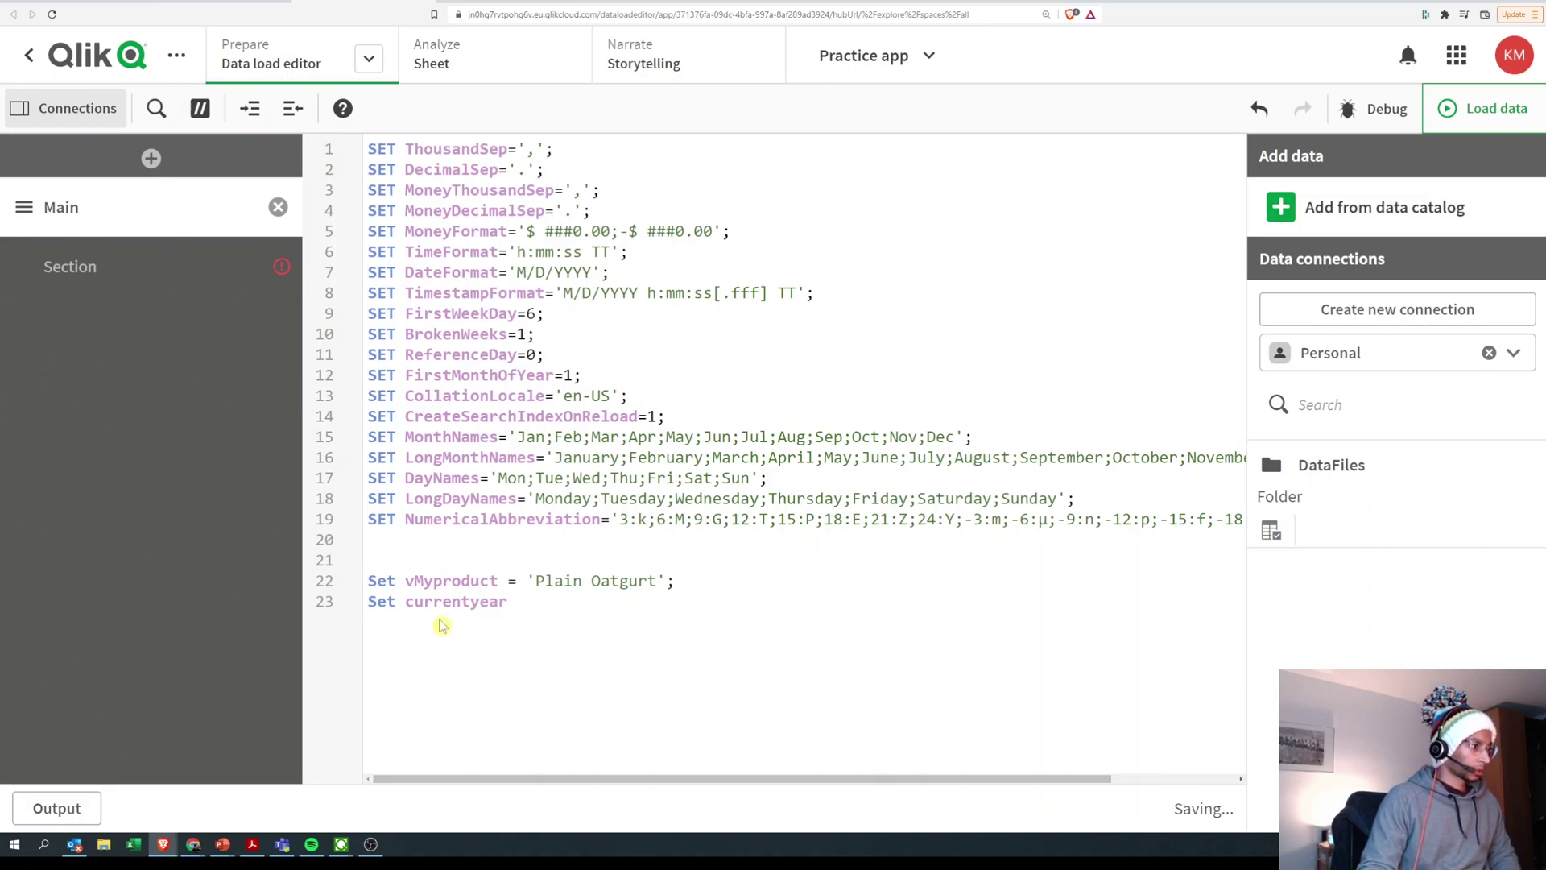
{"action": "left_click", "coordinate": [406, 603]}
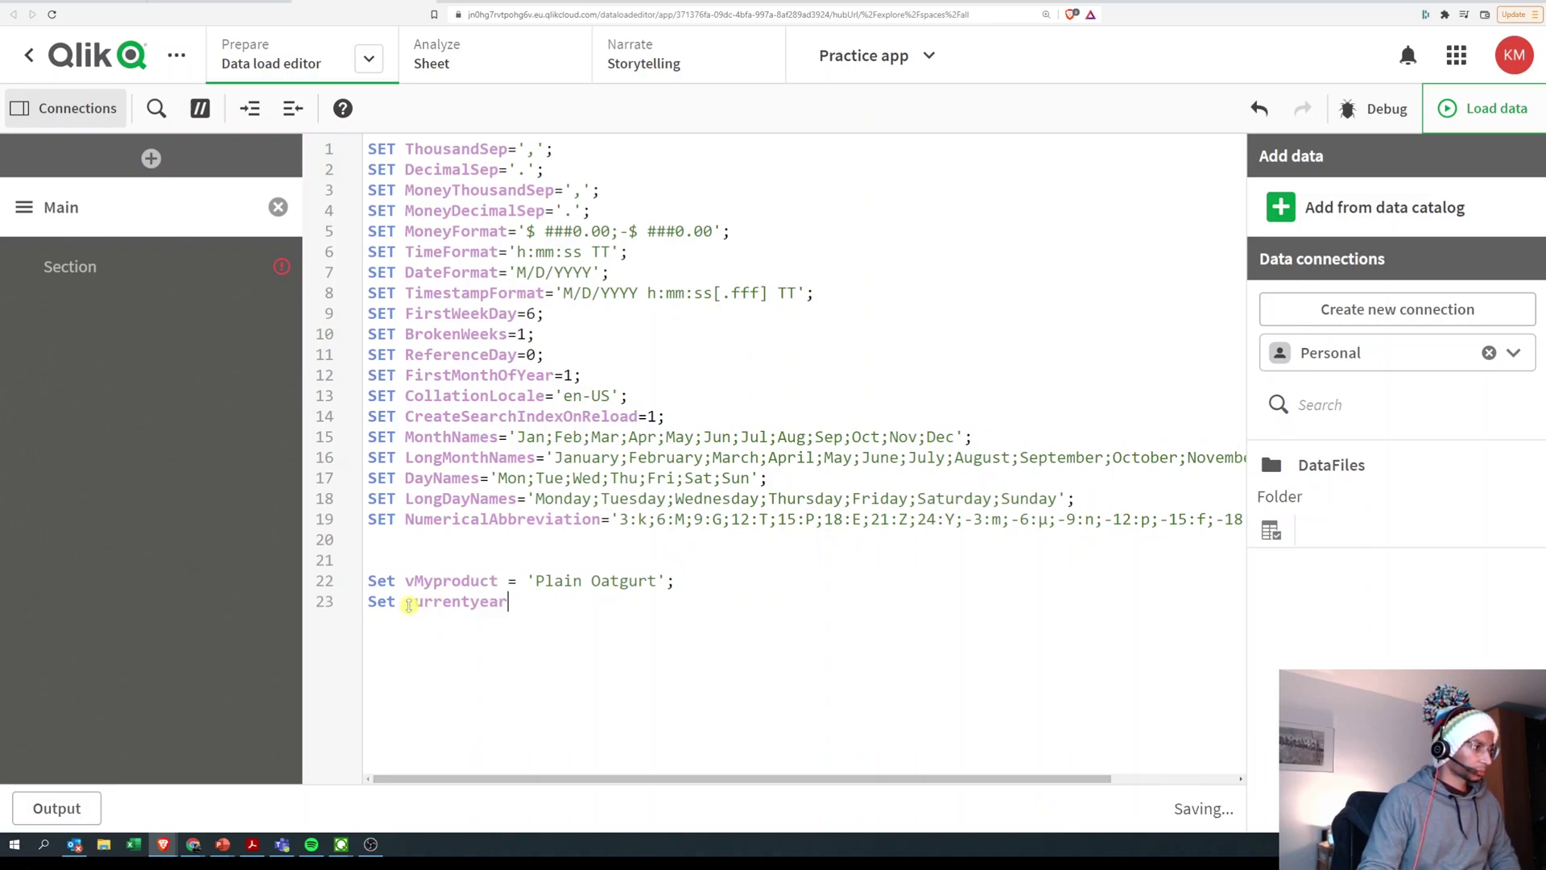
{"action": "type", "text": "v"}
{"action": "left_click", "coordinate": [539, 627]}
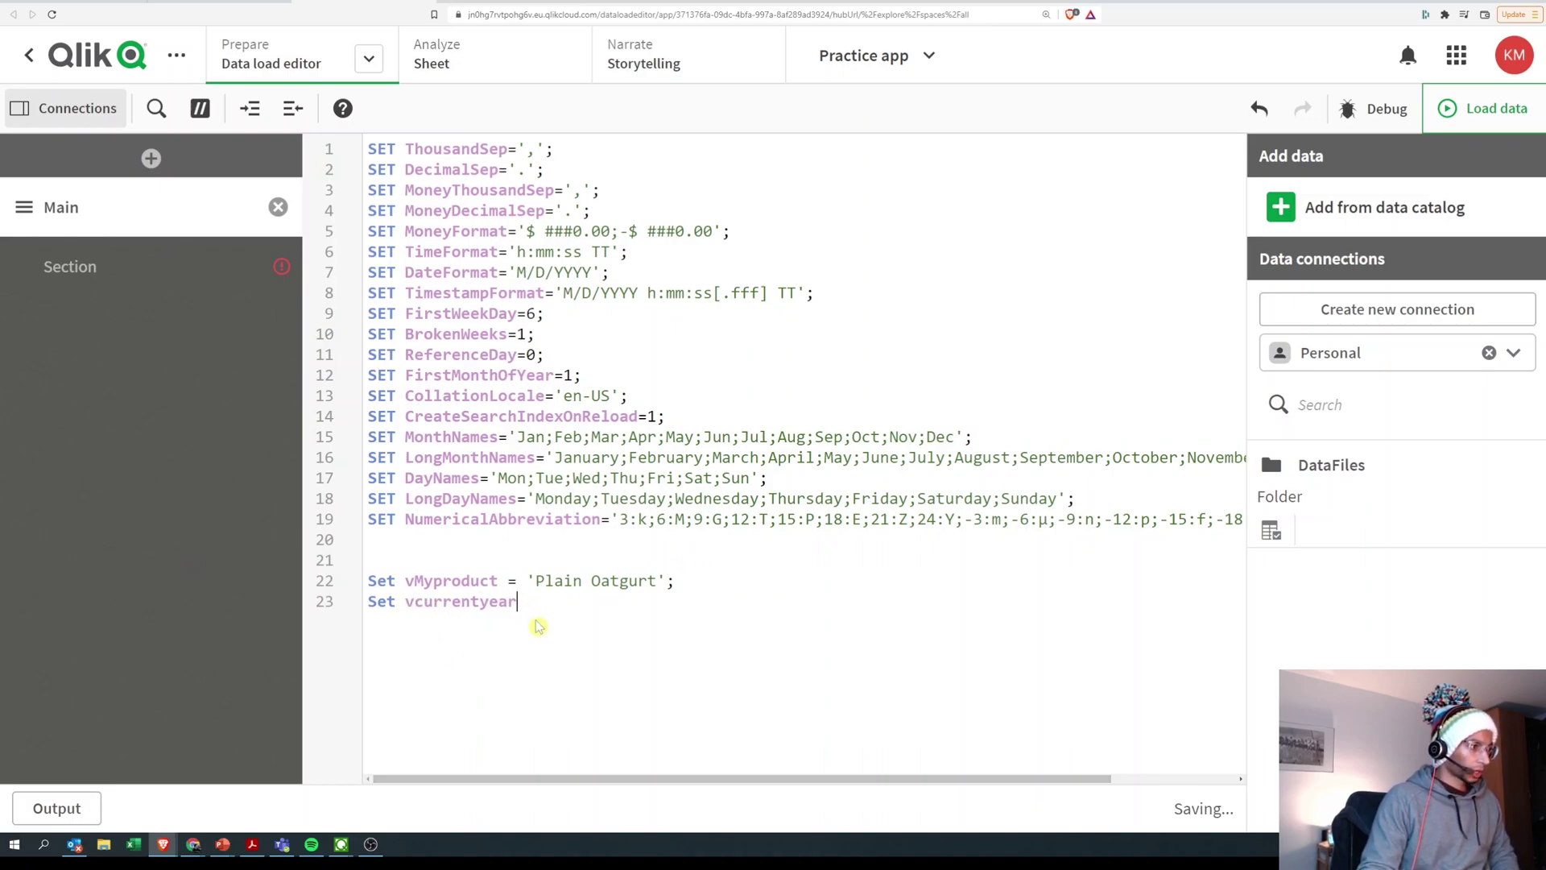
{"action": "type", "text": "="}
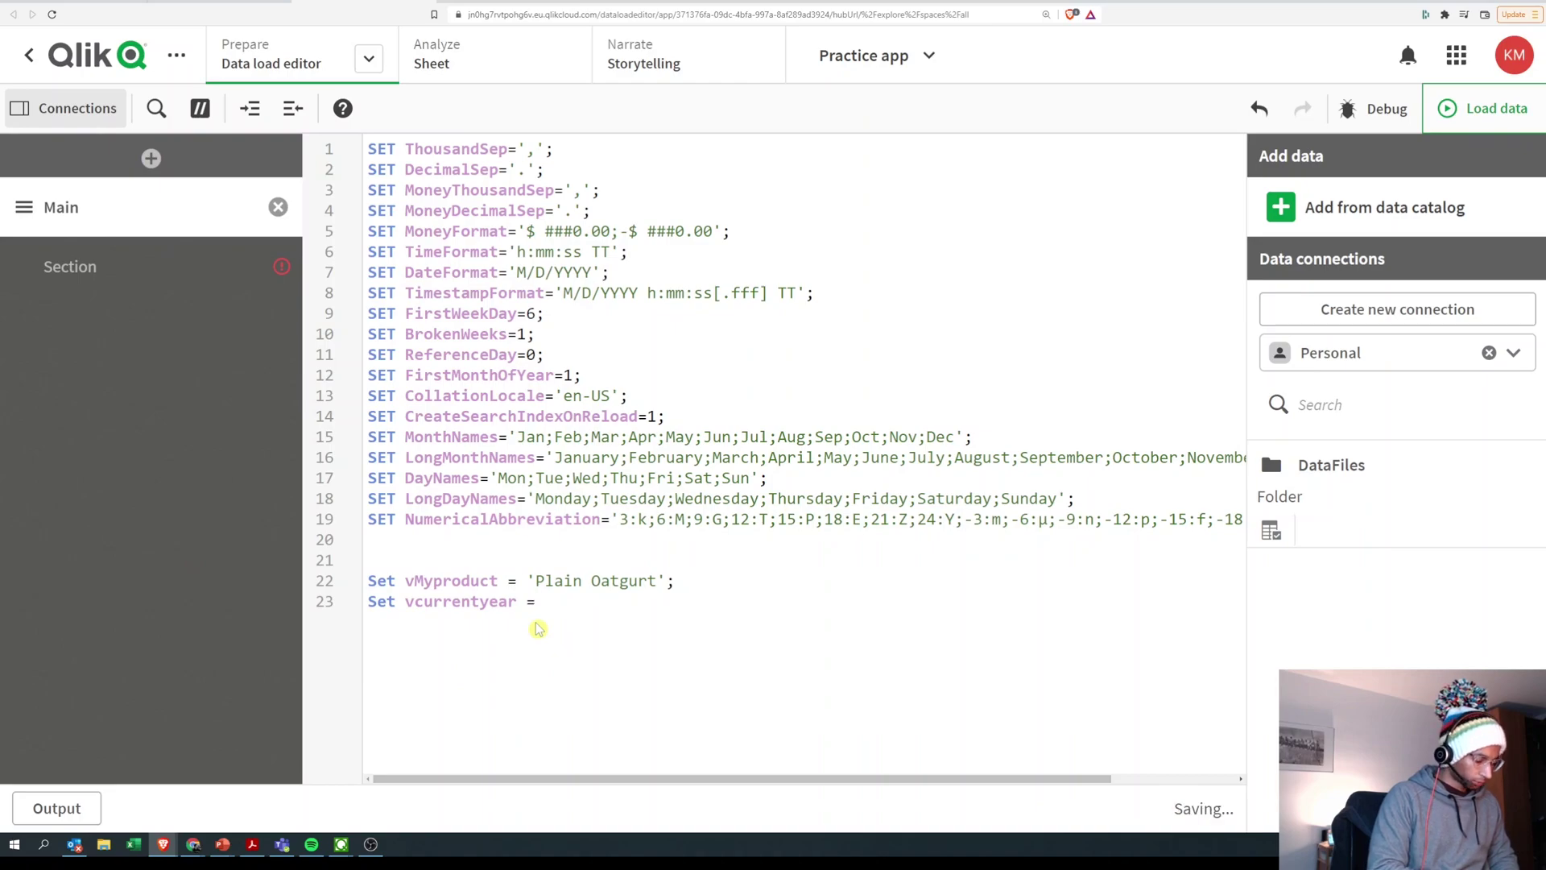
{"action": "type", "text": " Year"}
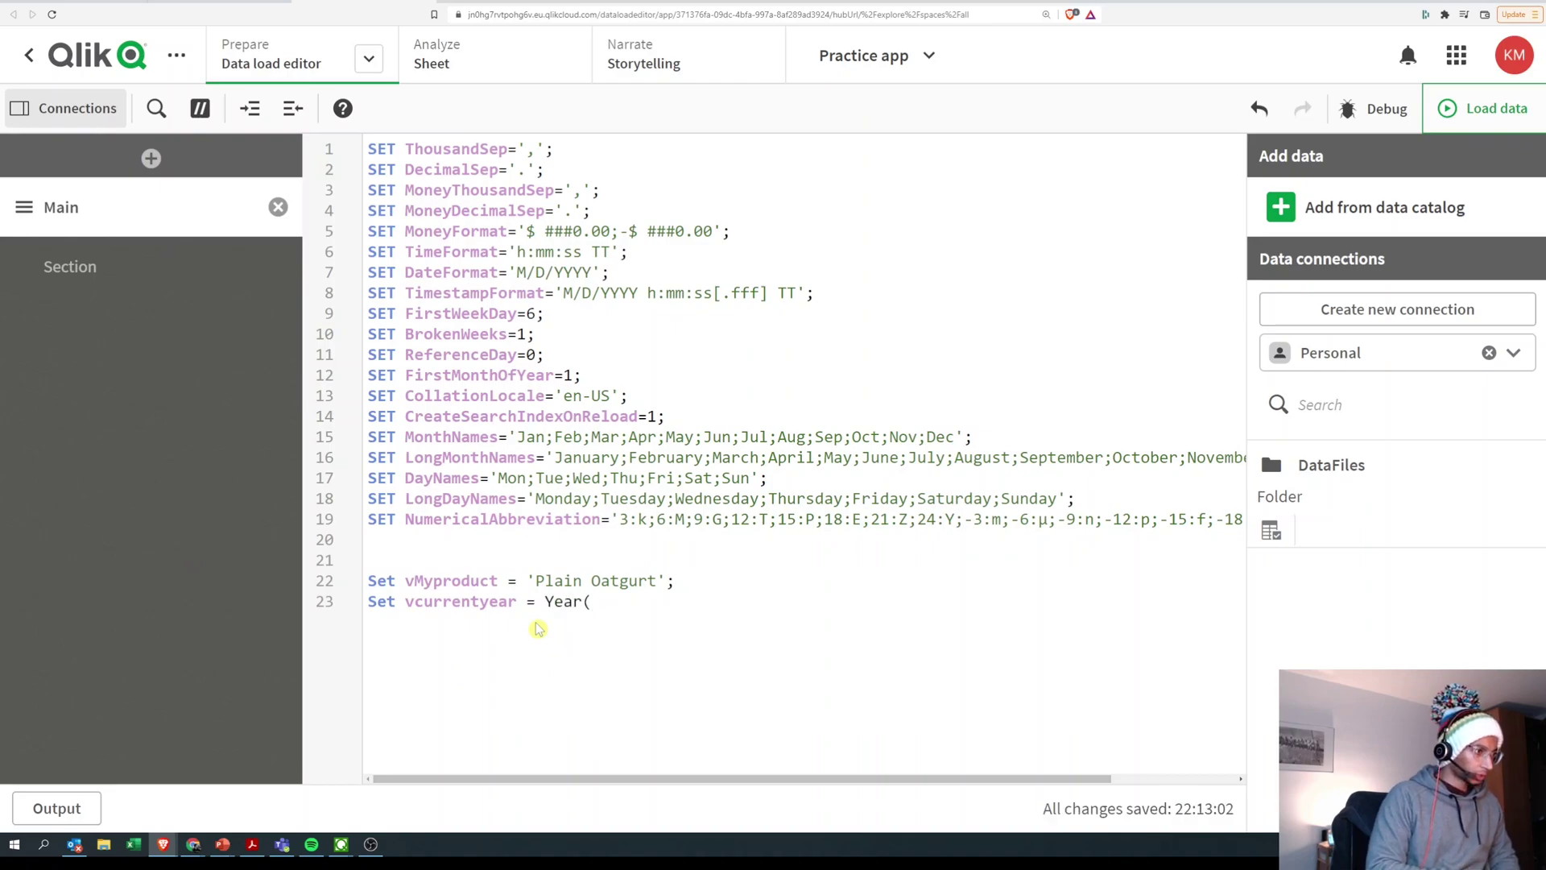
{"action": "type", "text": "(Toda"}
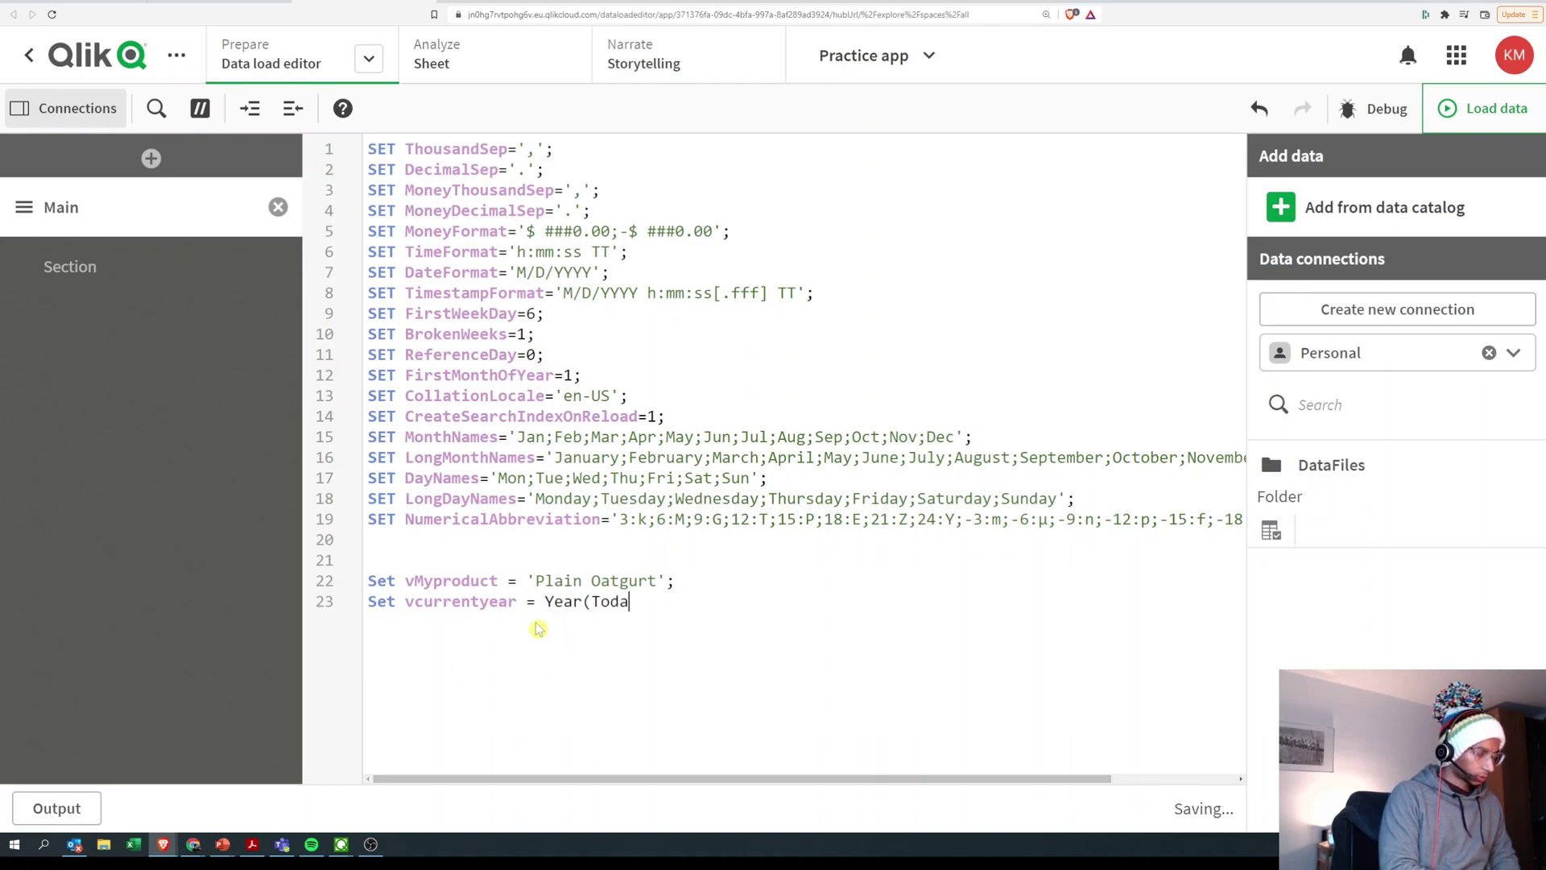
{"action": "type", "text": "y()"}
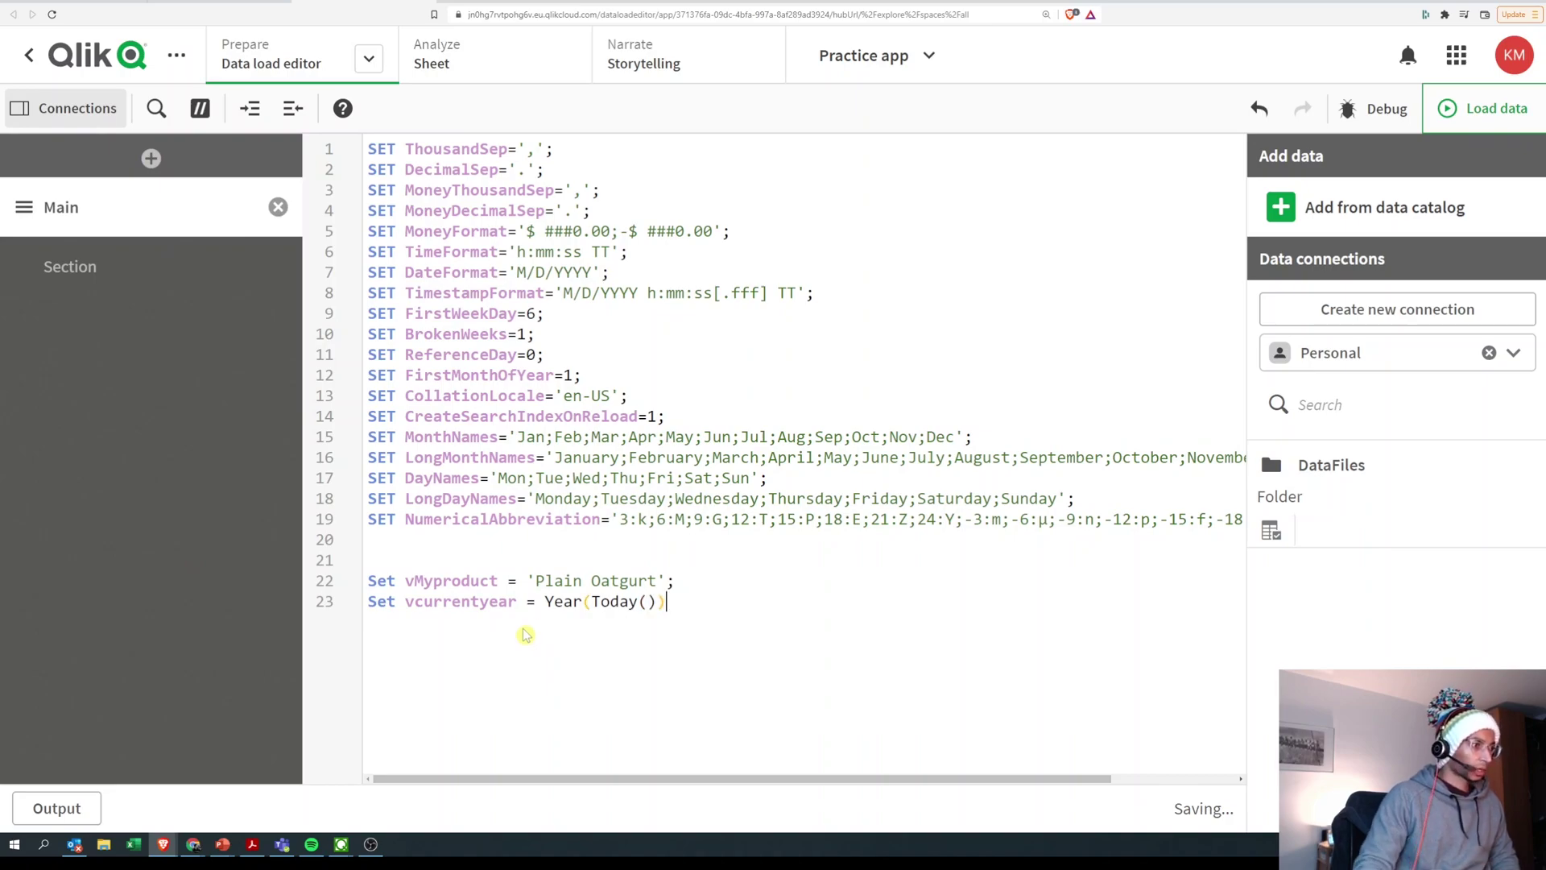
{"action": "type", "text": ");"}
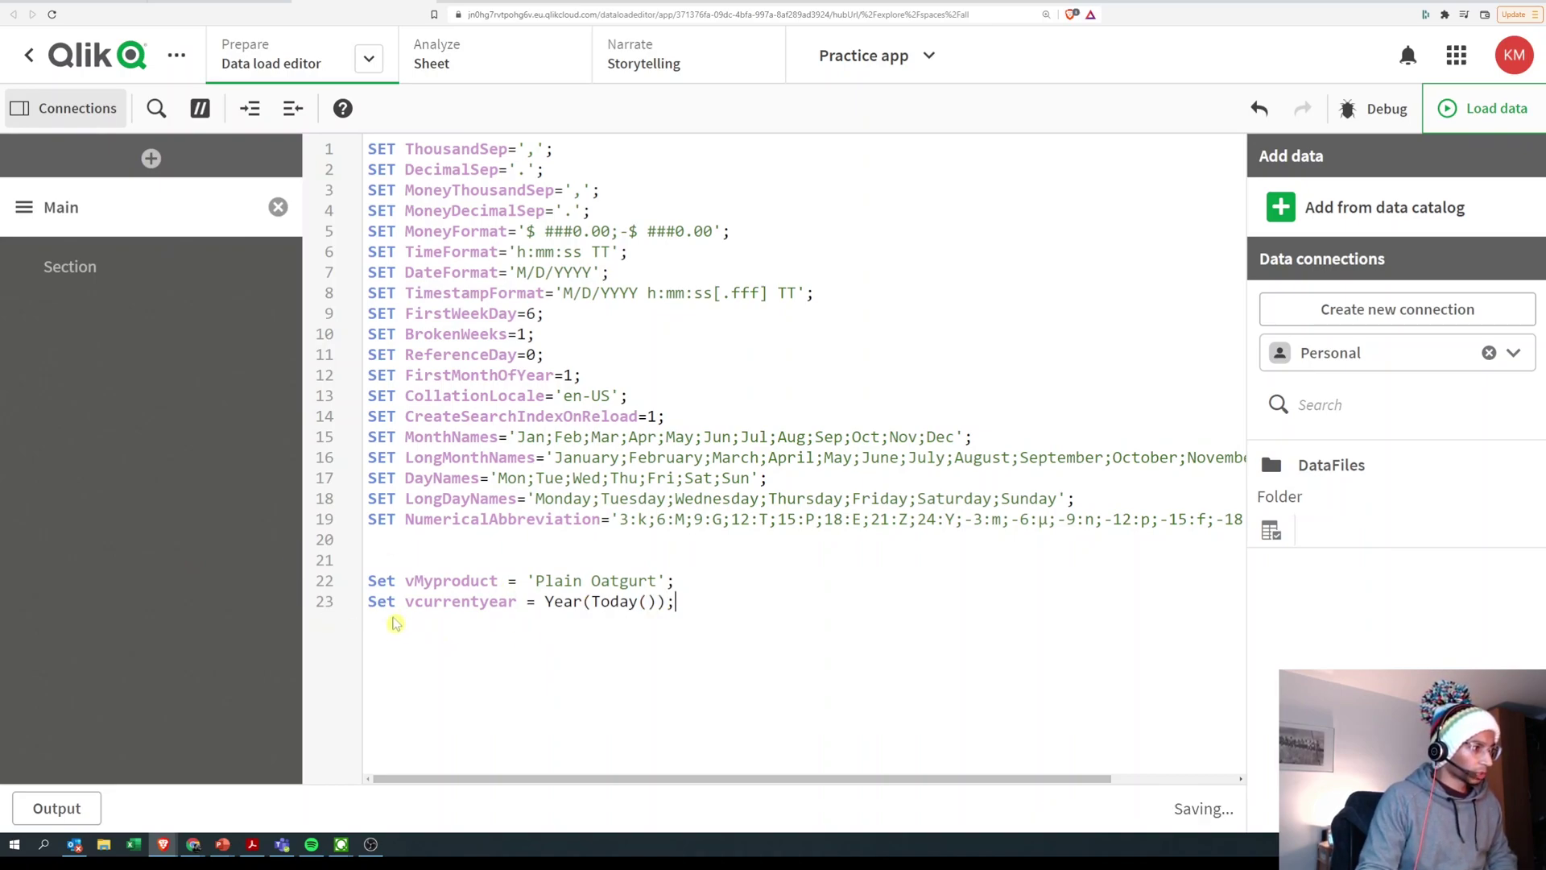
- Change Set to Let on the vcurrentyear line and reload the data
{"action": "double_click", "coordinate": [393, 628]}
{"action": "type", "text": "Let"}
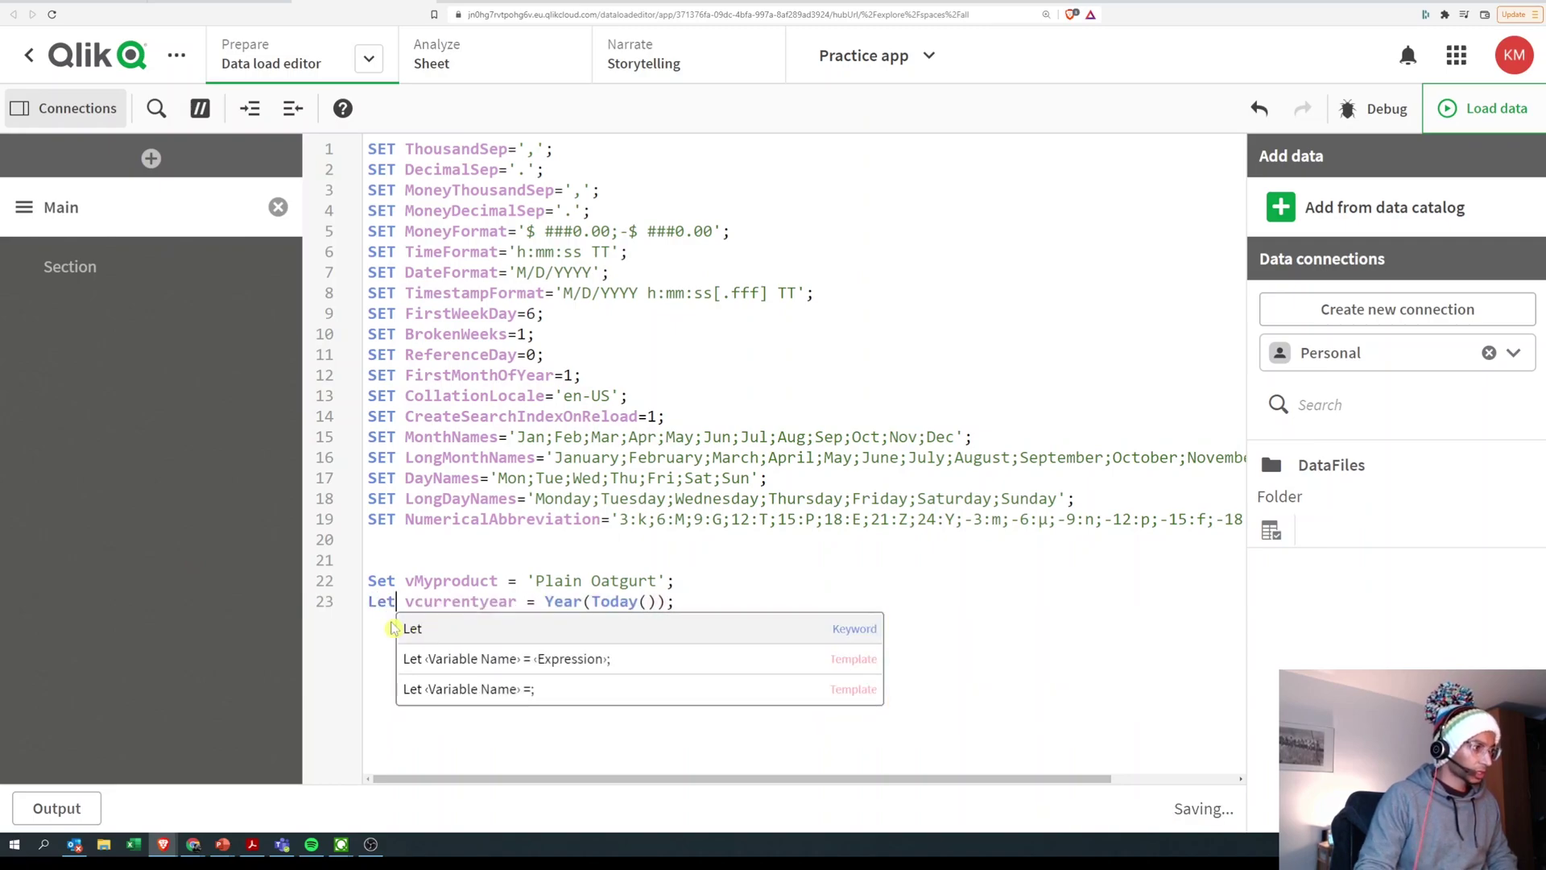
{"action": "left_click", "coordinate": [702, 578]}
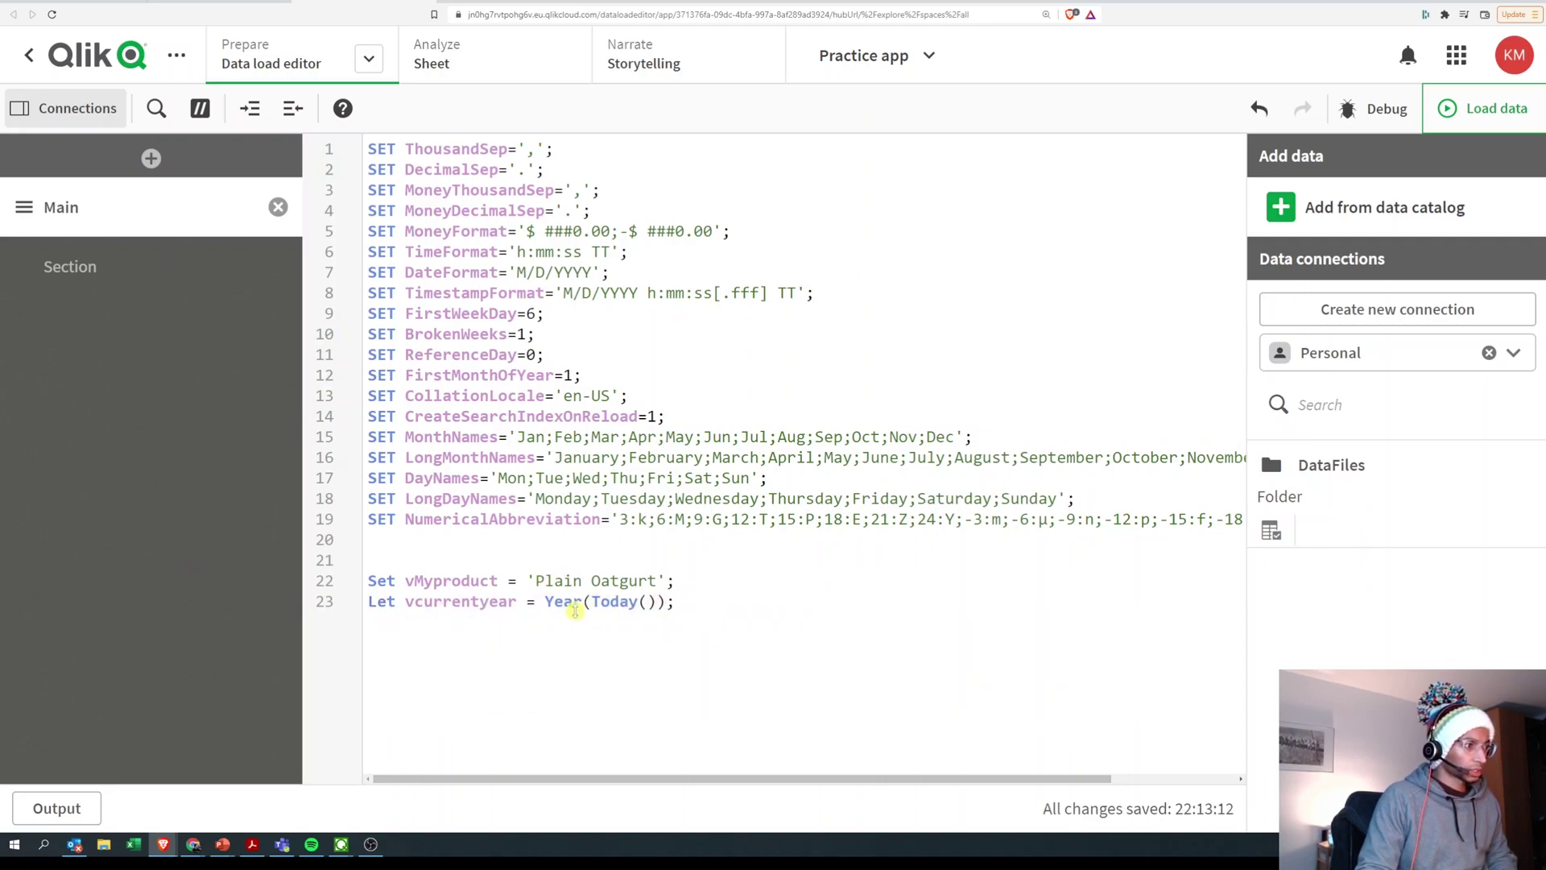
{"action": "left_click_drag", "start_coordinate": [547, 606], "coordinate": [647, 605]}
{"action": "left_click", "coordinate": [668, 661]}
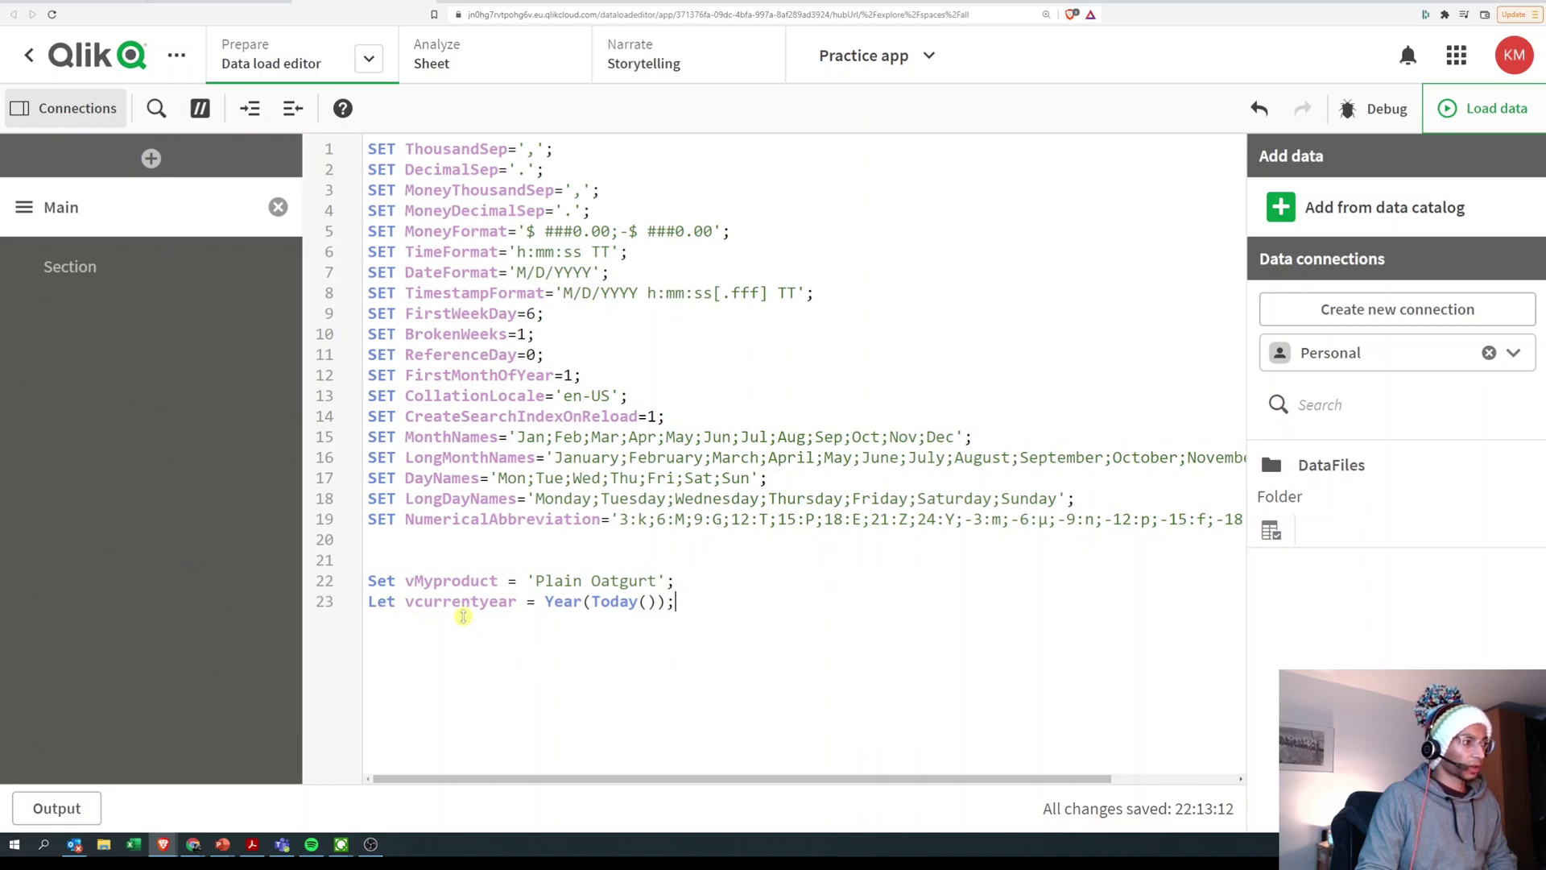
{"action": "left_click", "coordinate": [1478, 119]}
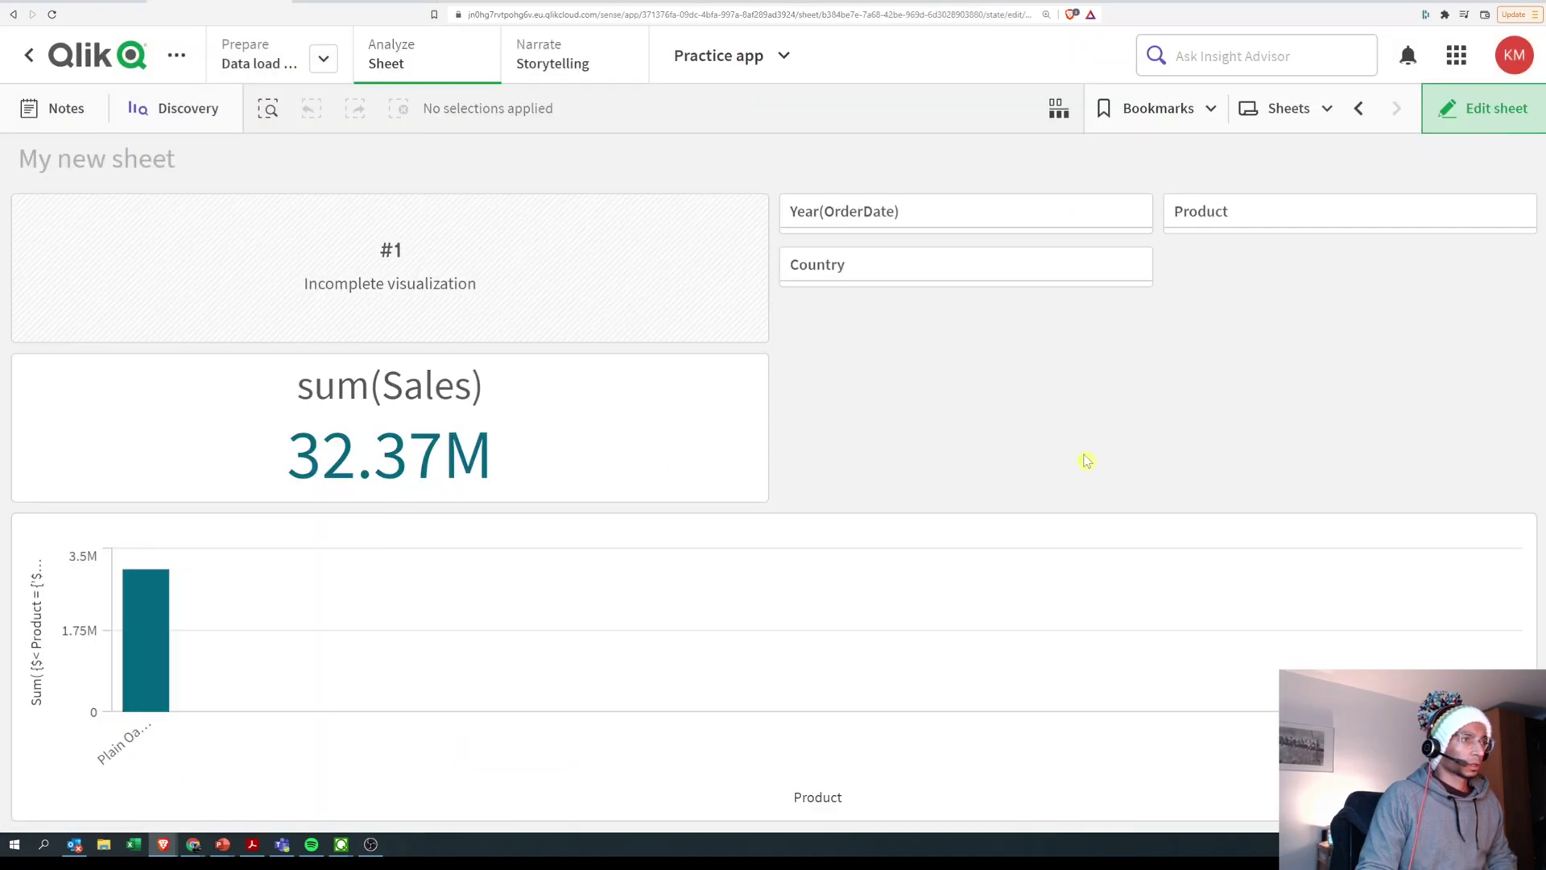
- Place a new bar chart beside the sum(Sales) chart with Year as its dimension
{"action": "key", "text": "ctrl+e"}
{"action": "left_click_drag", "start_coordinate": [218, 212], "coordinate": [1052, 441]}
{"action": "left_click", "coordinate": [1357, 345]}
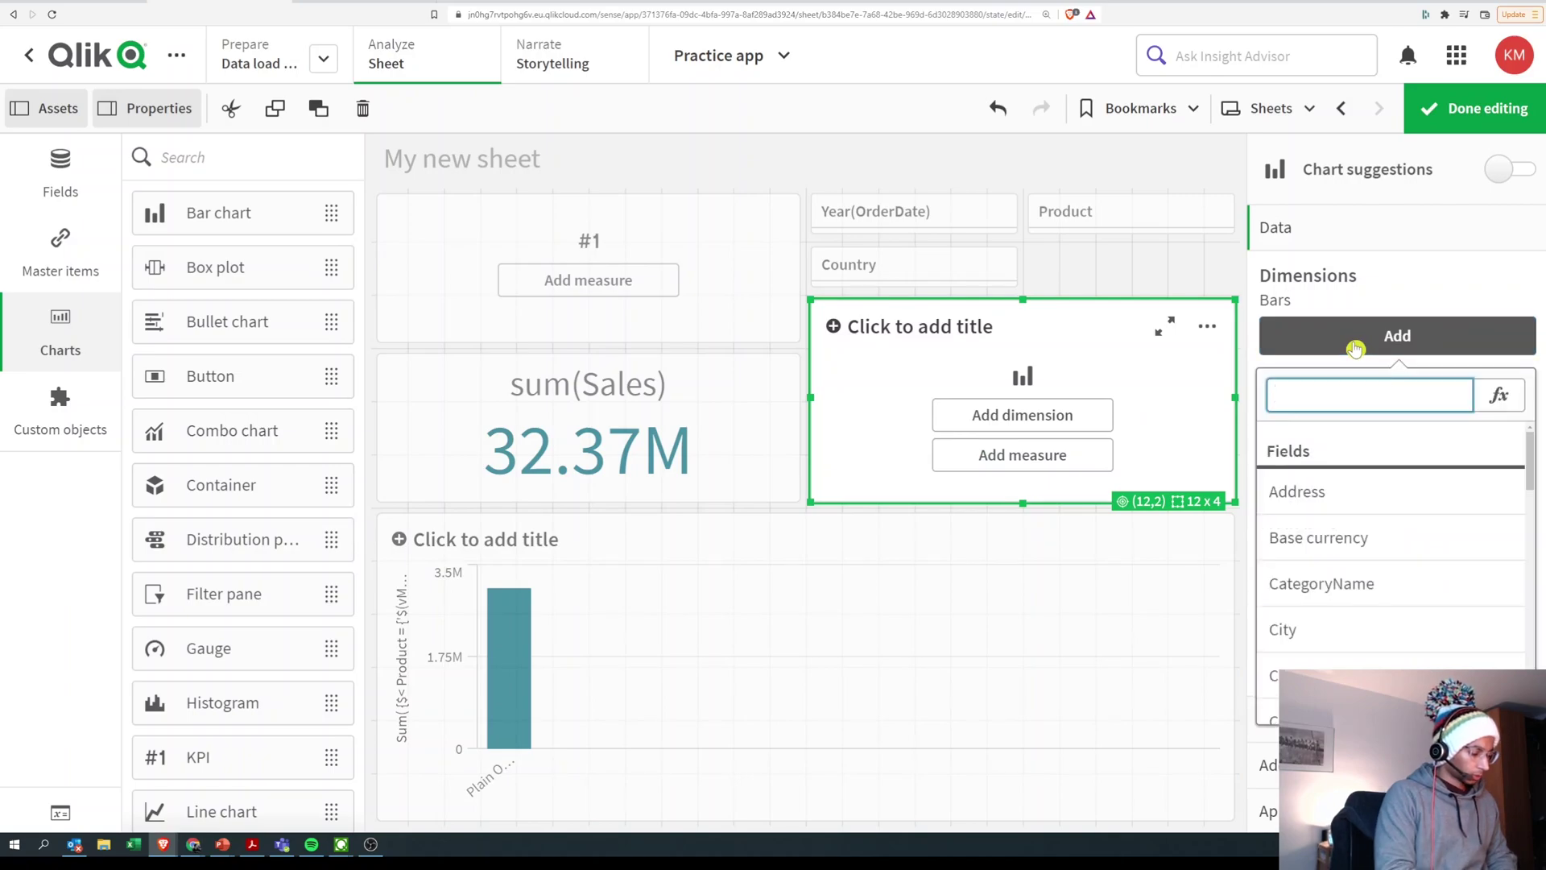
{"action": "type", "text": "year"}
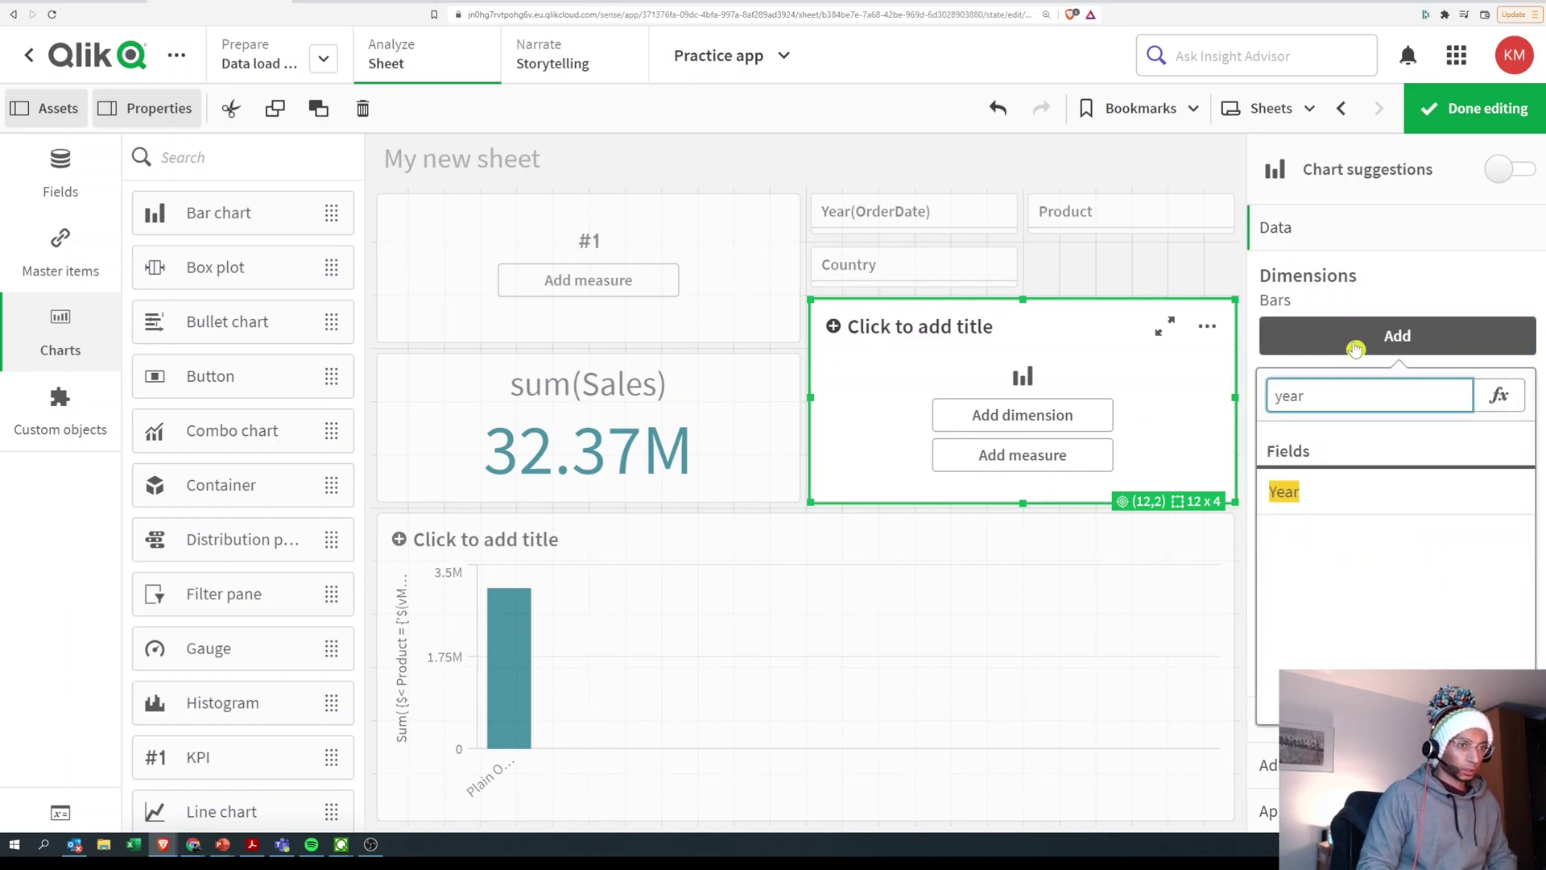
{"action": "left_click", "coordinate": [1361, 492]}
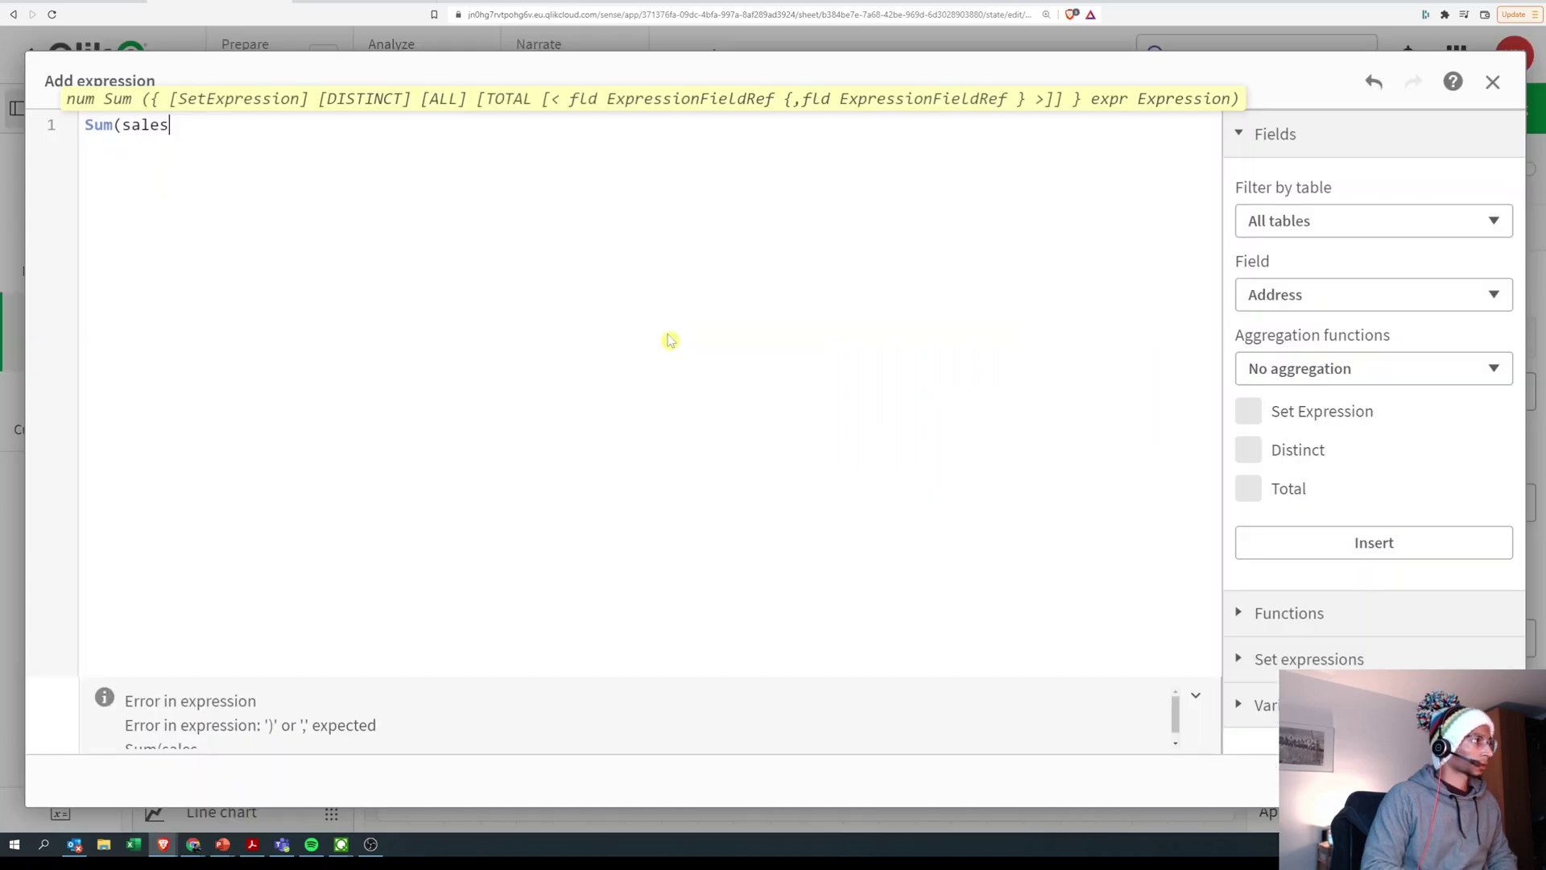
- Enter the measure Sum({< Year = {'$(vcurrentyear)'} >} sales)
{"action": "type", "text": ")"}
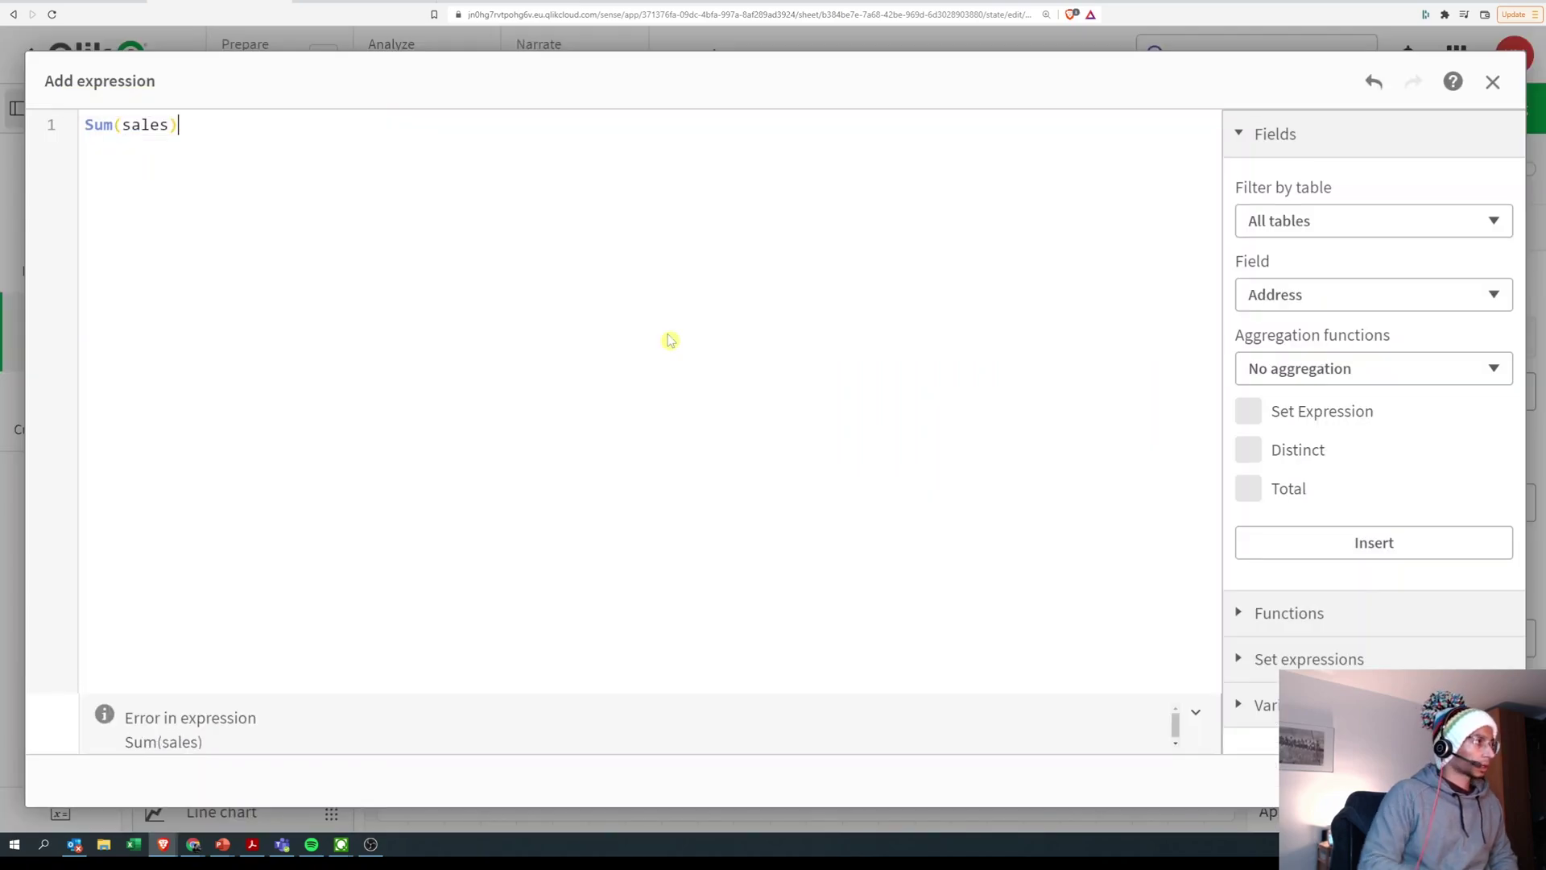
{"action": "key", "text": "Left"}
{"action": "key", "text": "Left"}
{"action": "key", "text": "Left"}
{"action": "key", "text": "Left"}
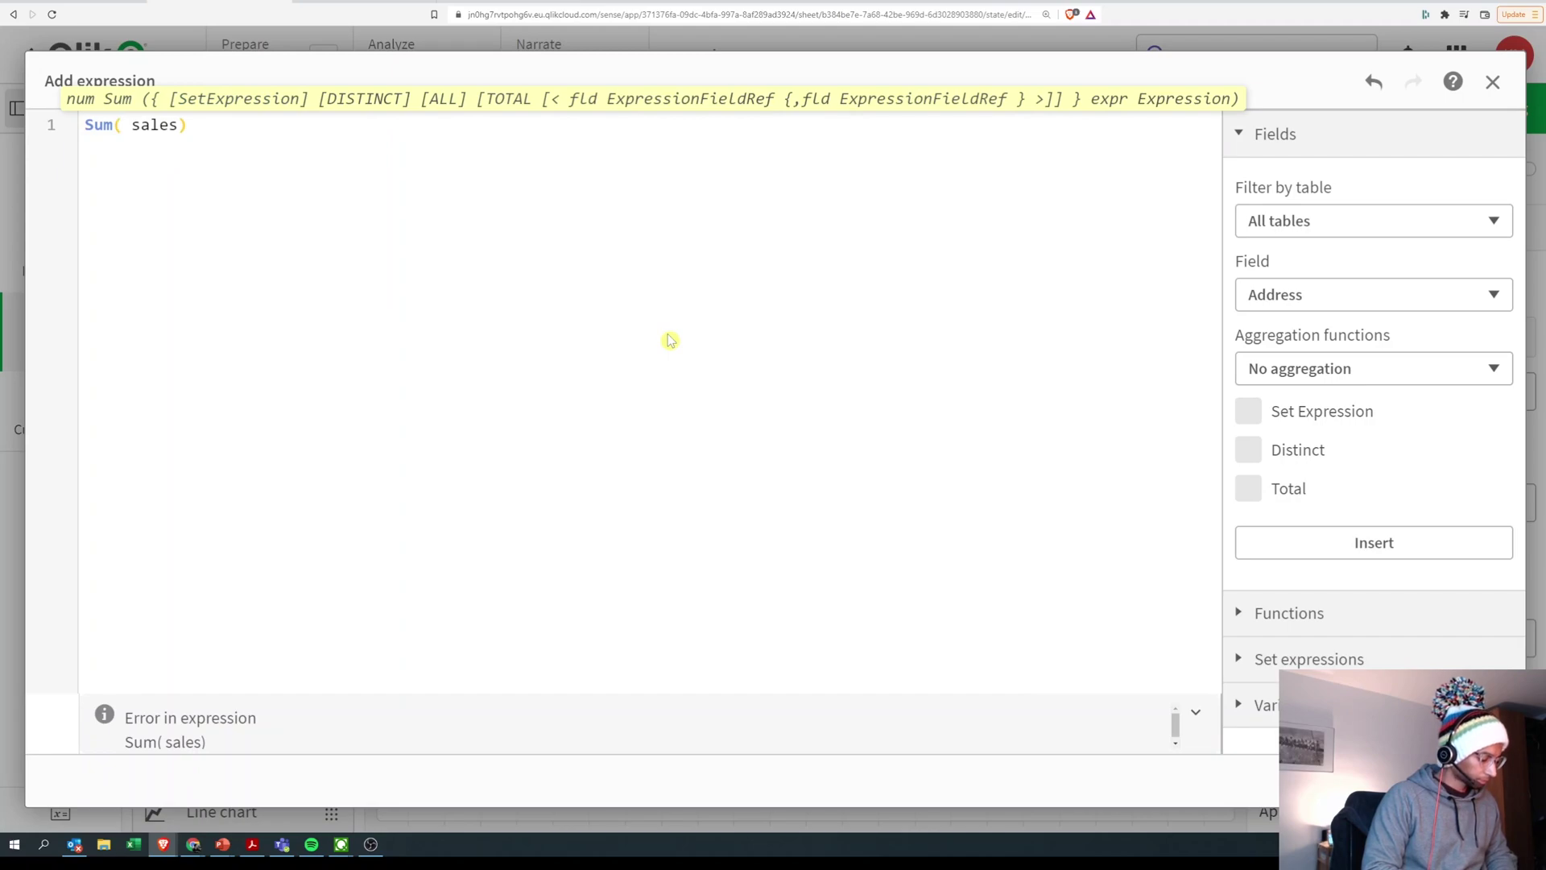
{"action": "type", "text": "{< Year =  >}"}
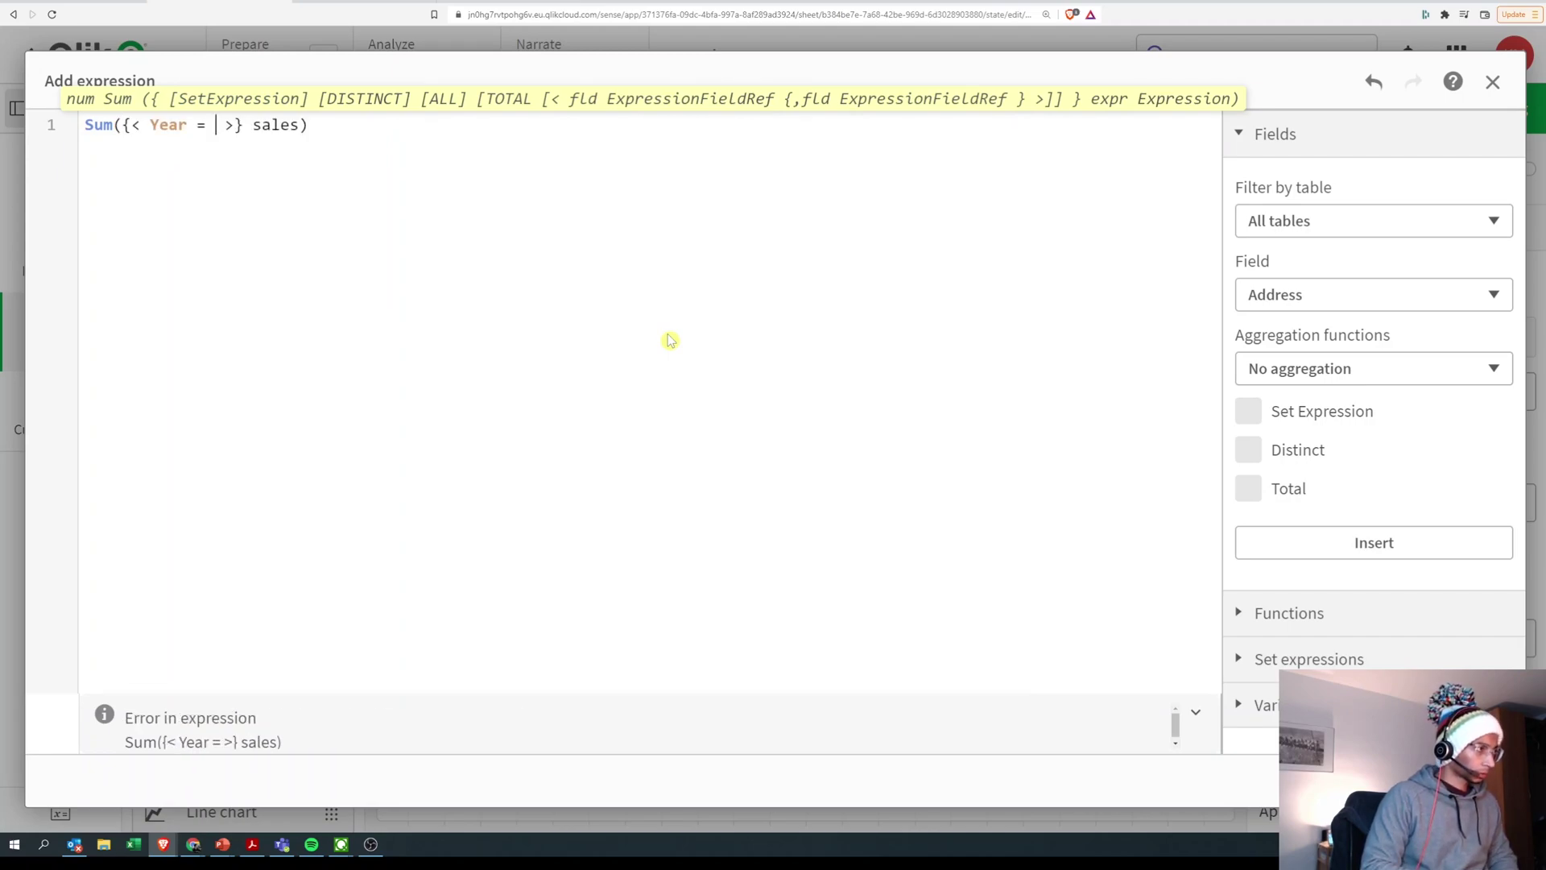
{"action": "type", "text": "{"}
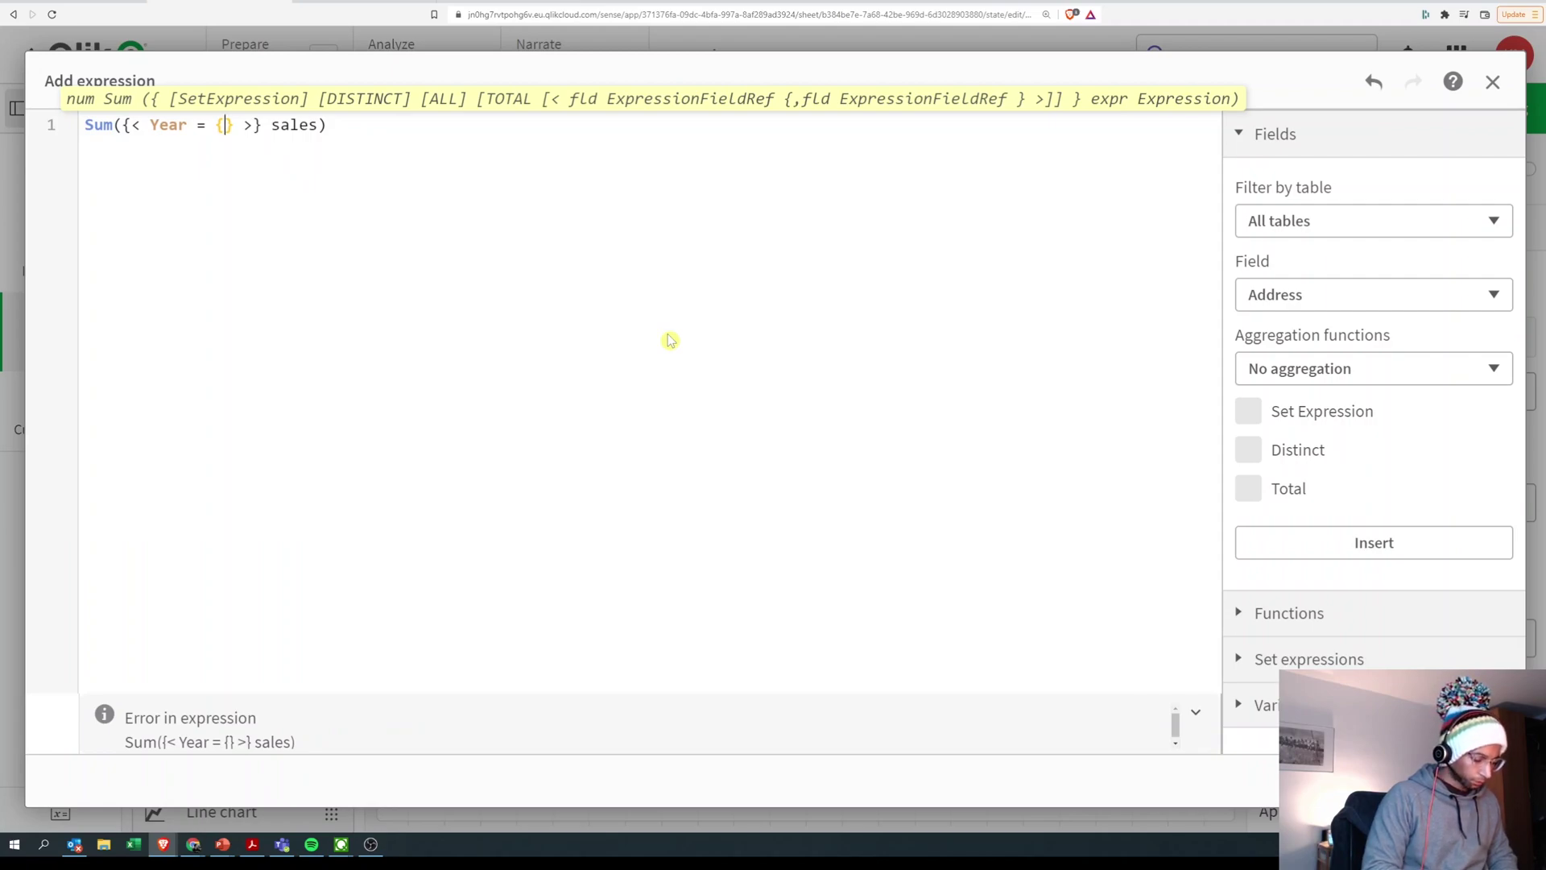
{"action": "type", "text": "$(vcurrentyea"}
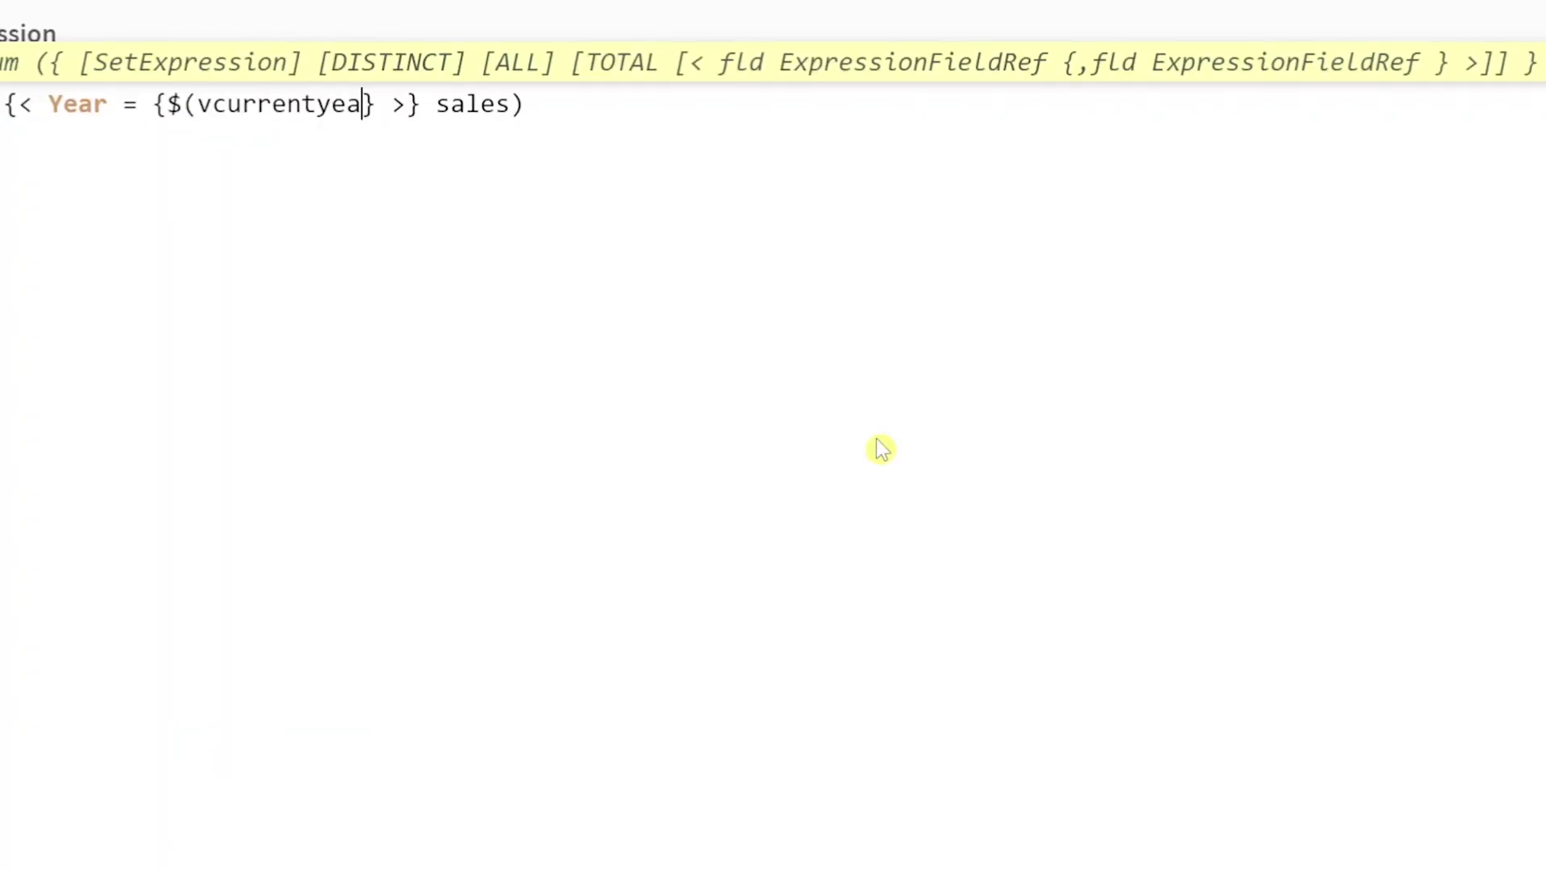
{"action": "type", "text": "r"}
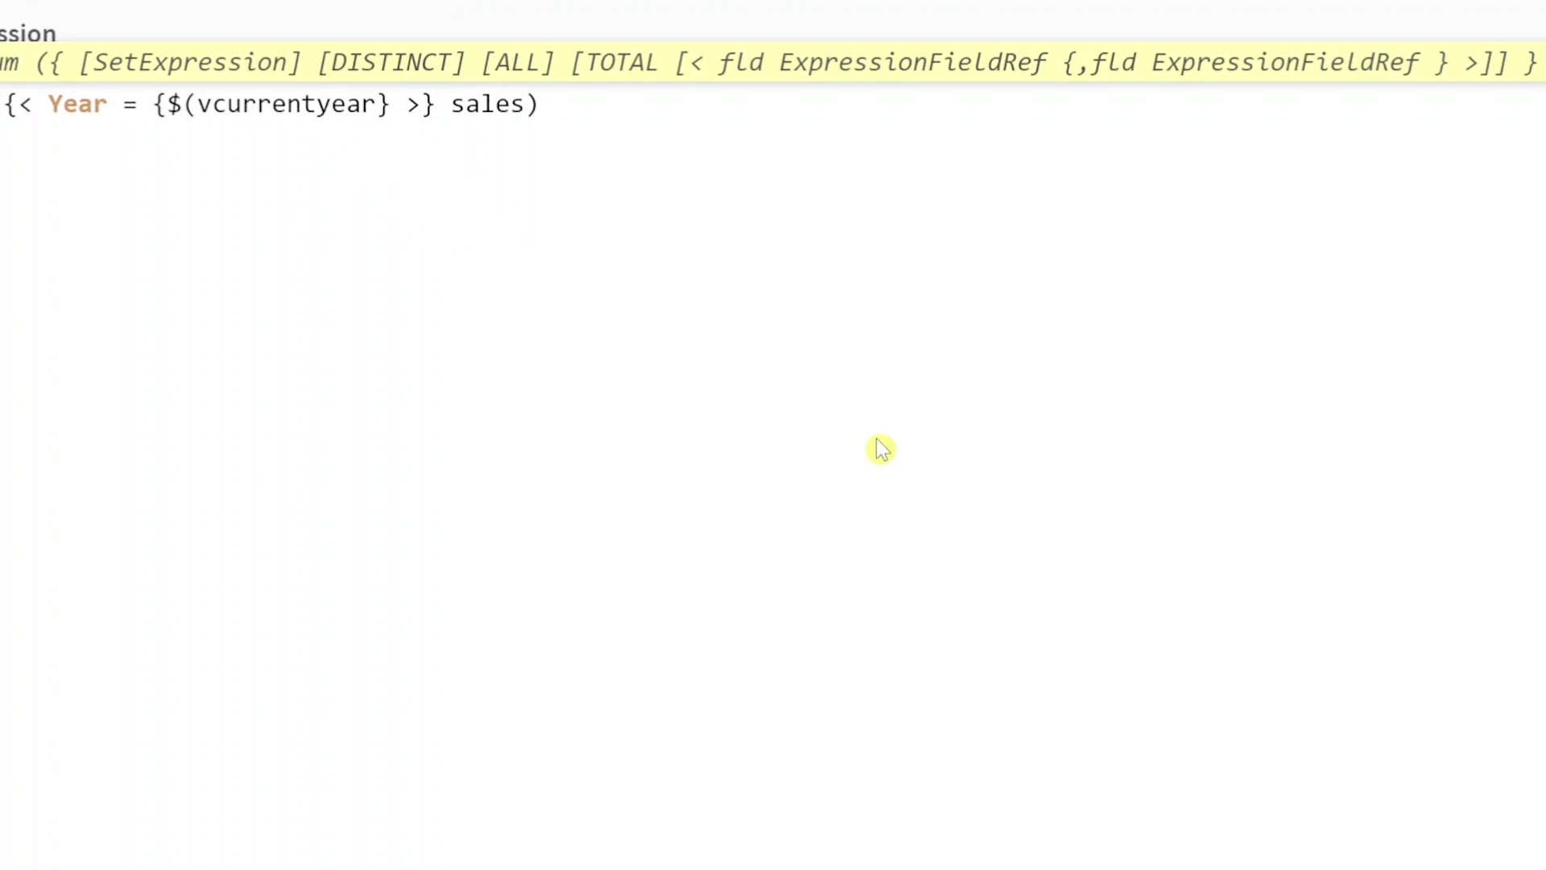
{"action": "type", "text": ")"}
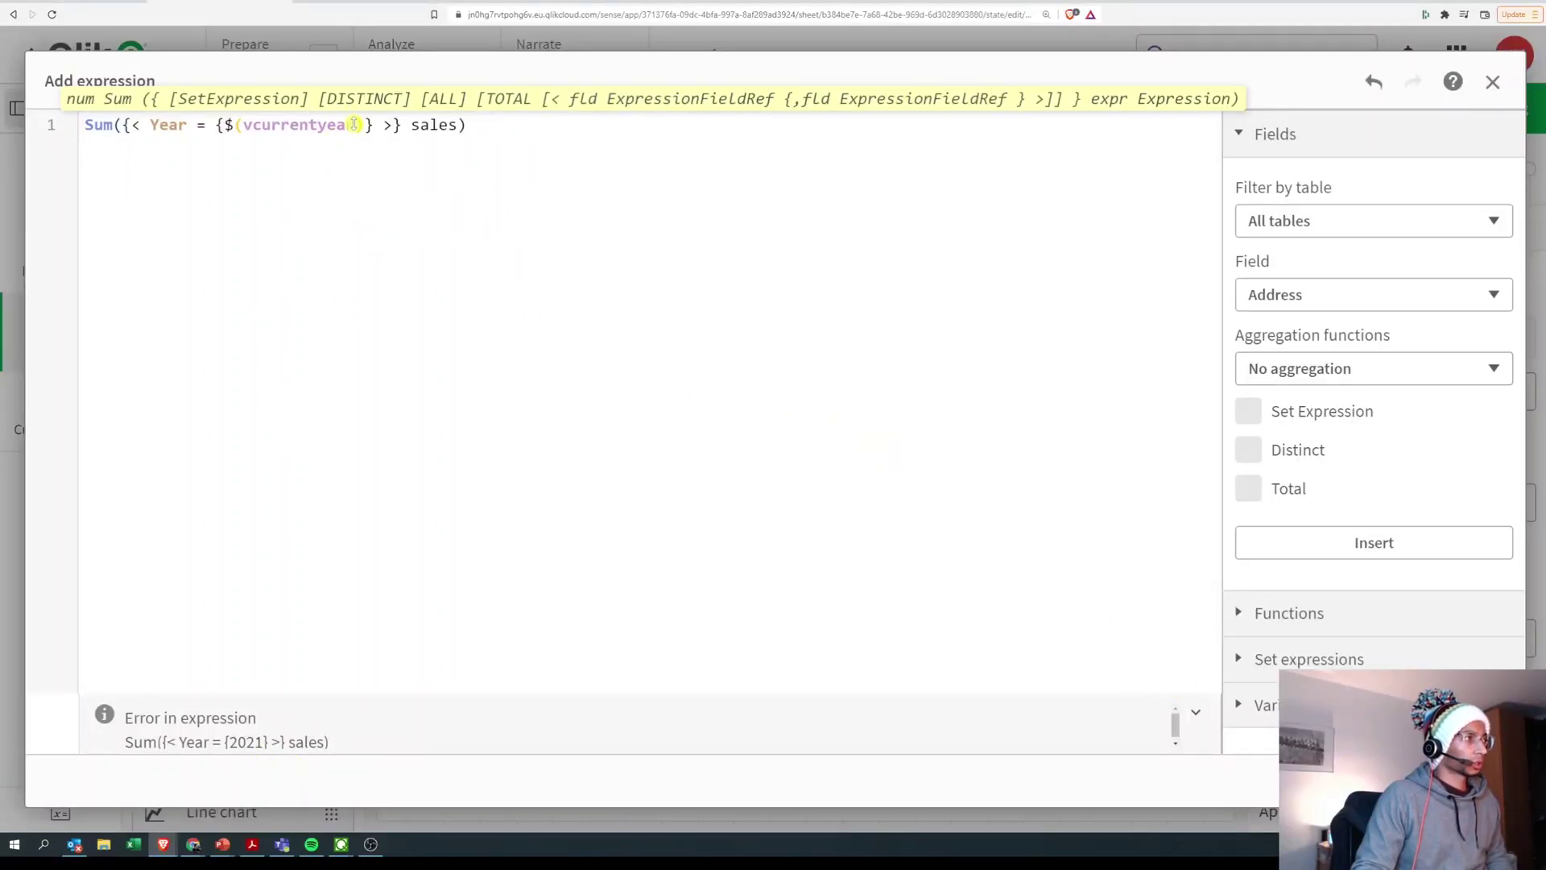
{"action": "type", "text": "'"}
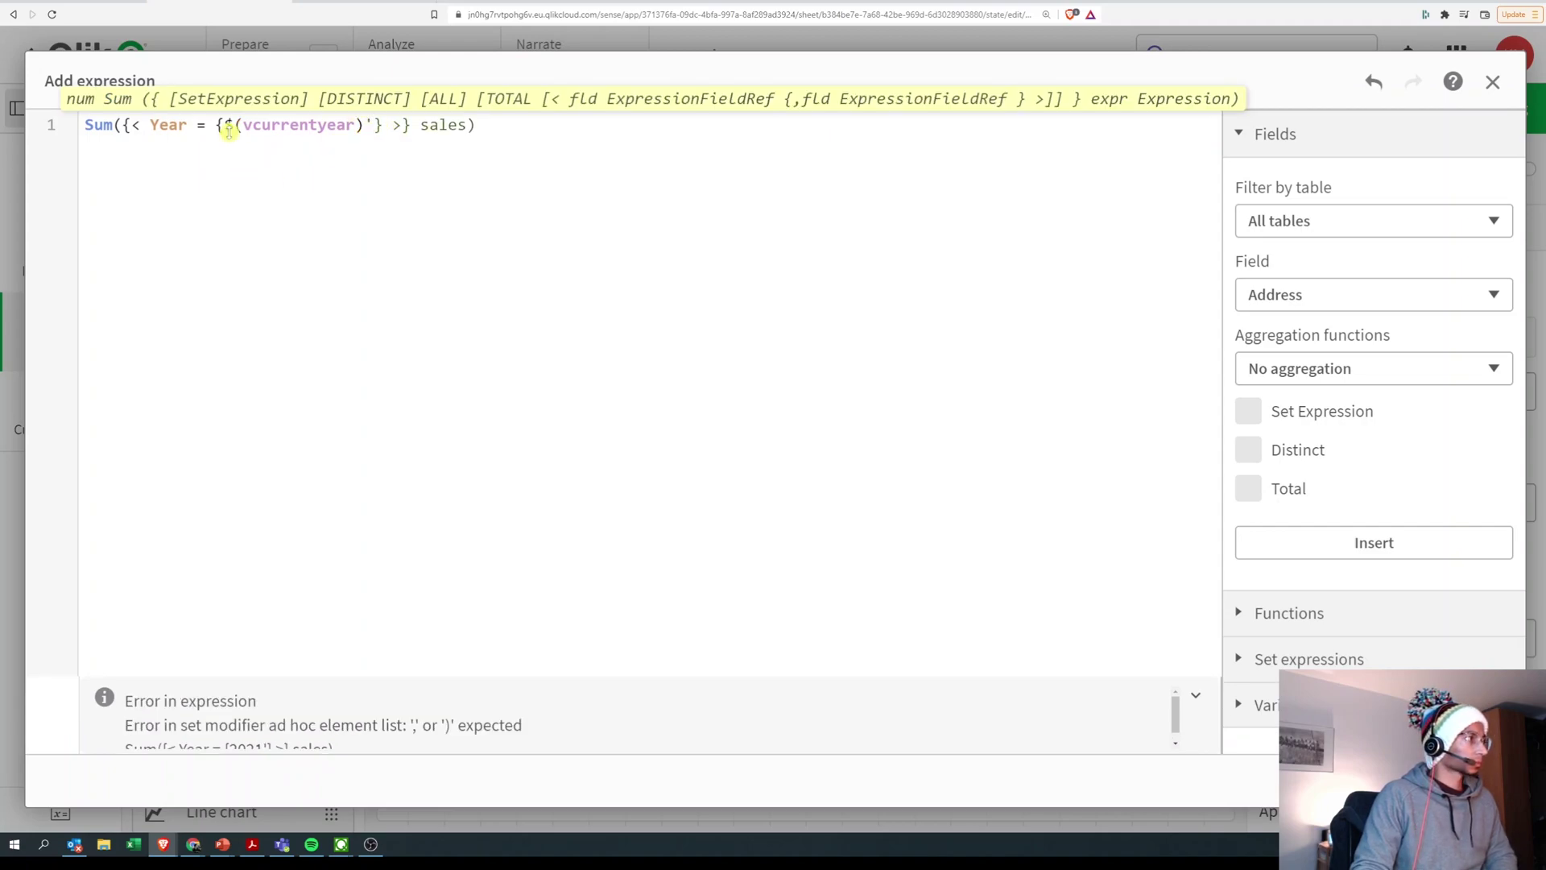
{"action": "left_click", "coordinate": [225, 129]}
{"action": "type", "text": "'"}
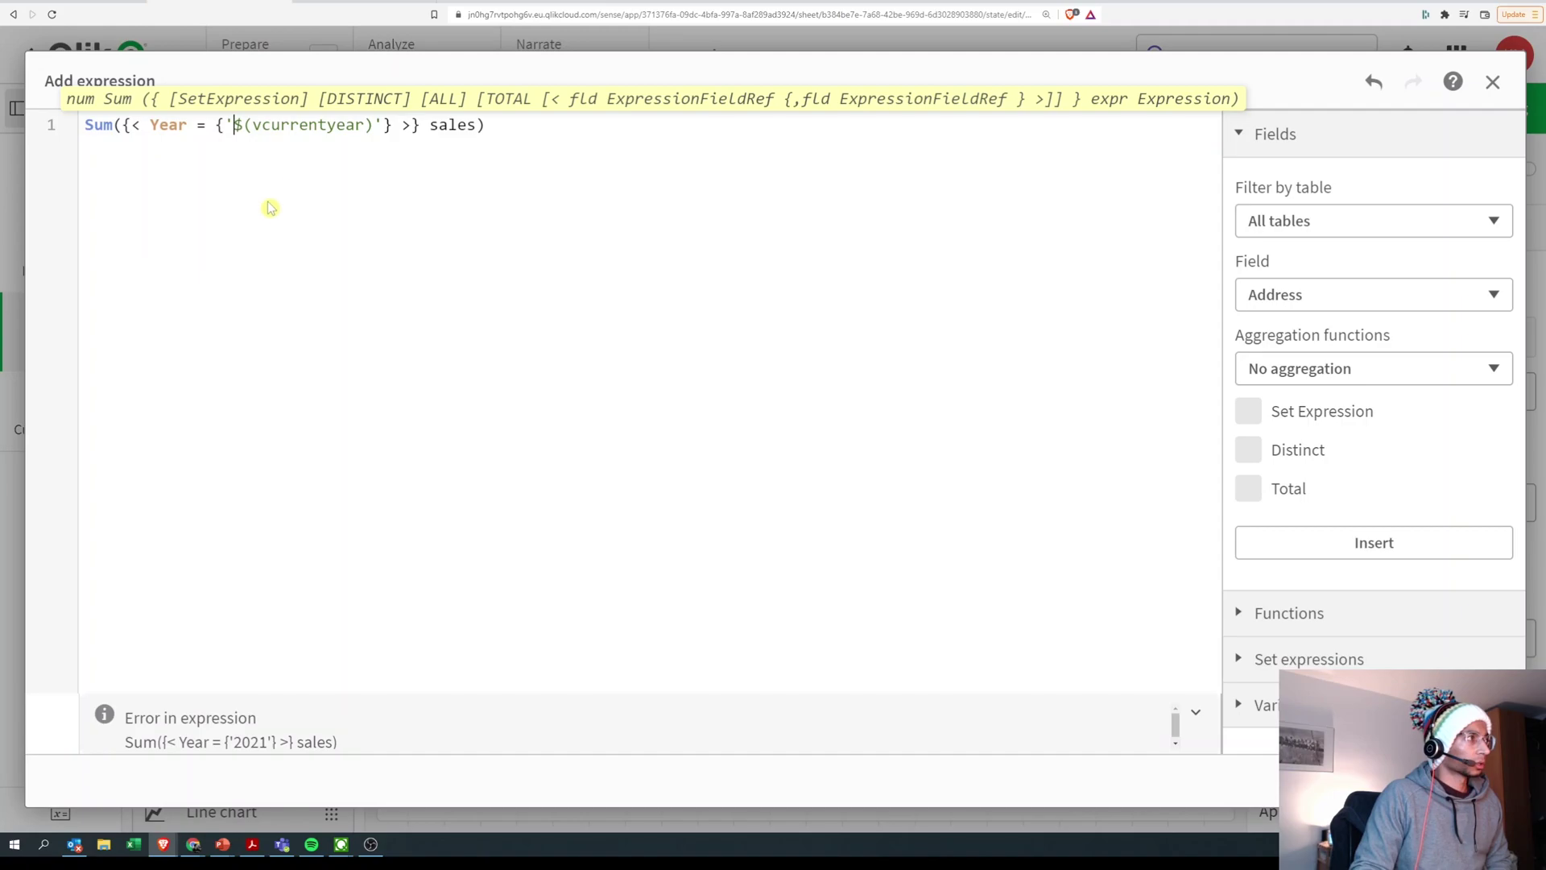
- Apply the measure and check the single 2021 bar of 13.78M
{"action": "left_click", "coordinate": [1486, 780]}
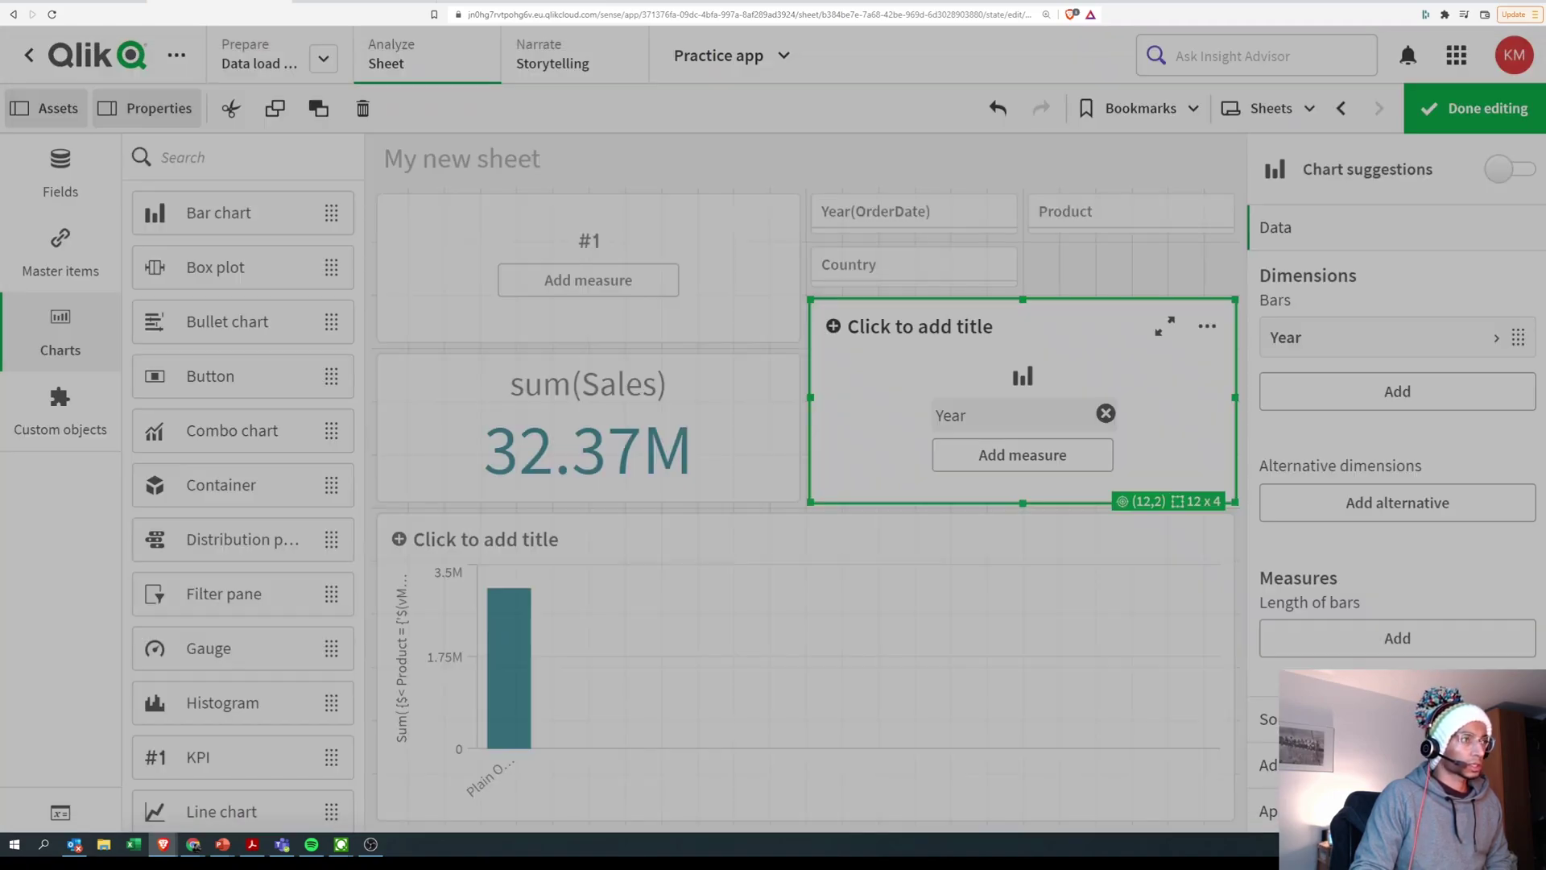
{"action": "left_click", "coordinate": [1475, 108]}
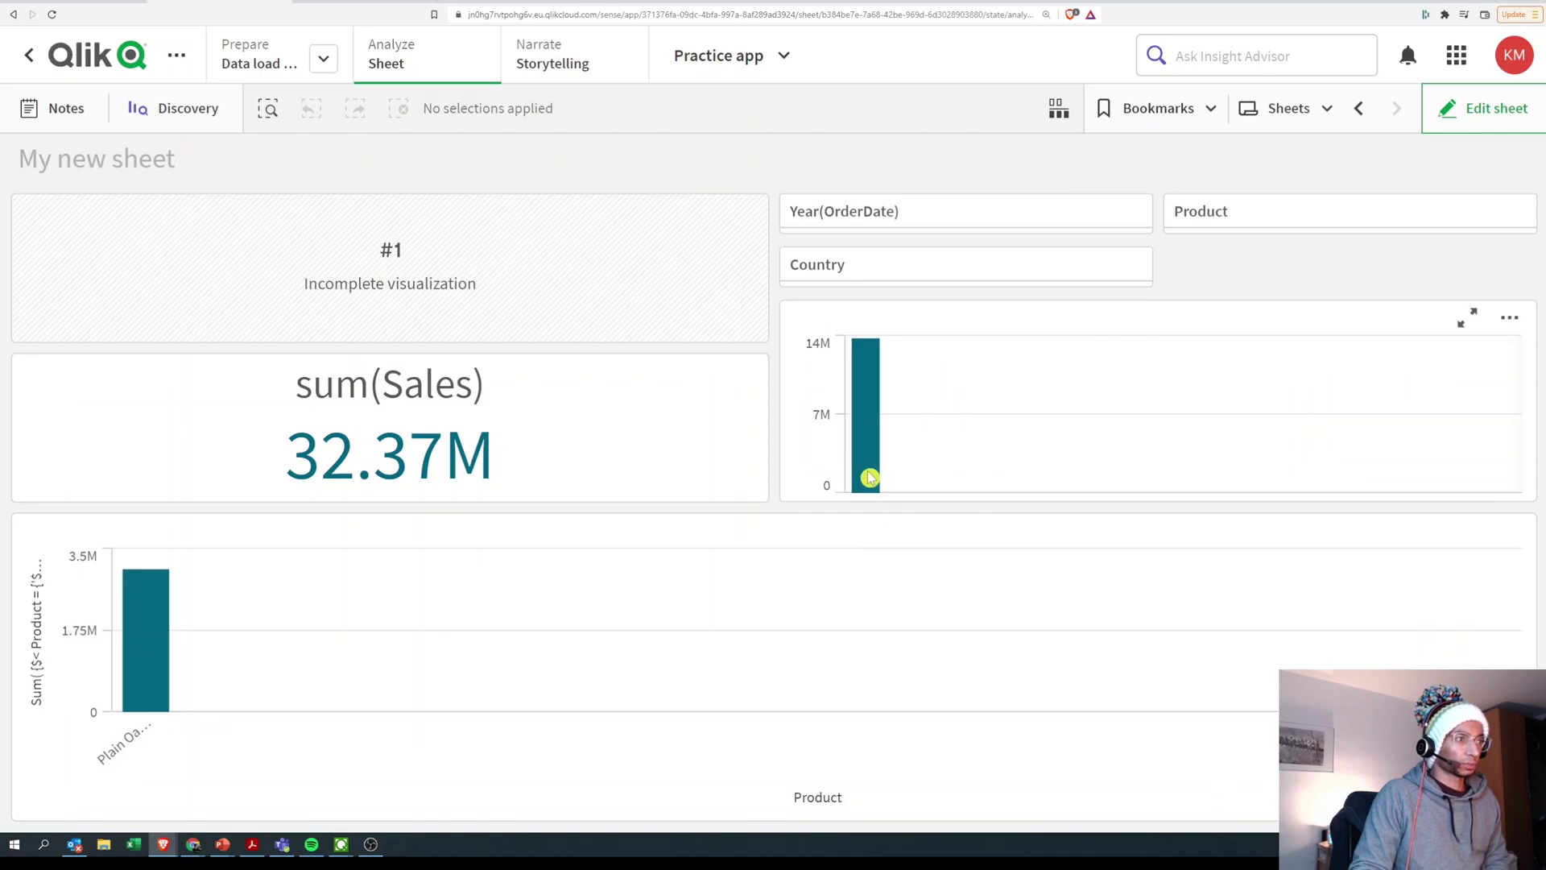
{"action": "mouse_move", "coordinate": [869, 479]}
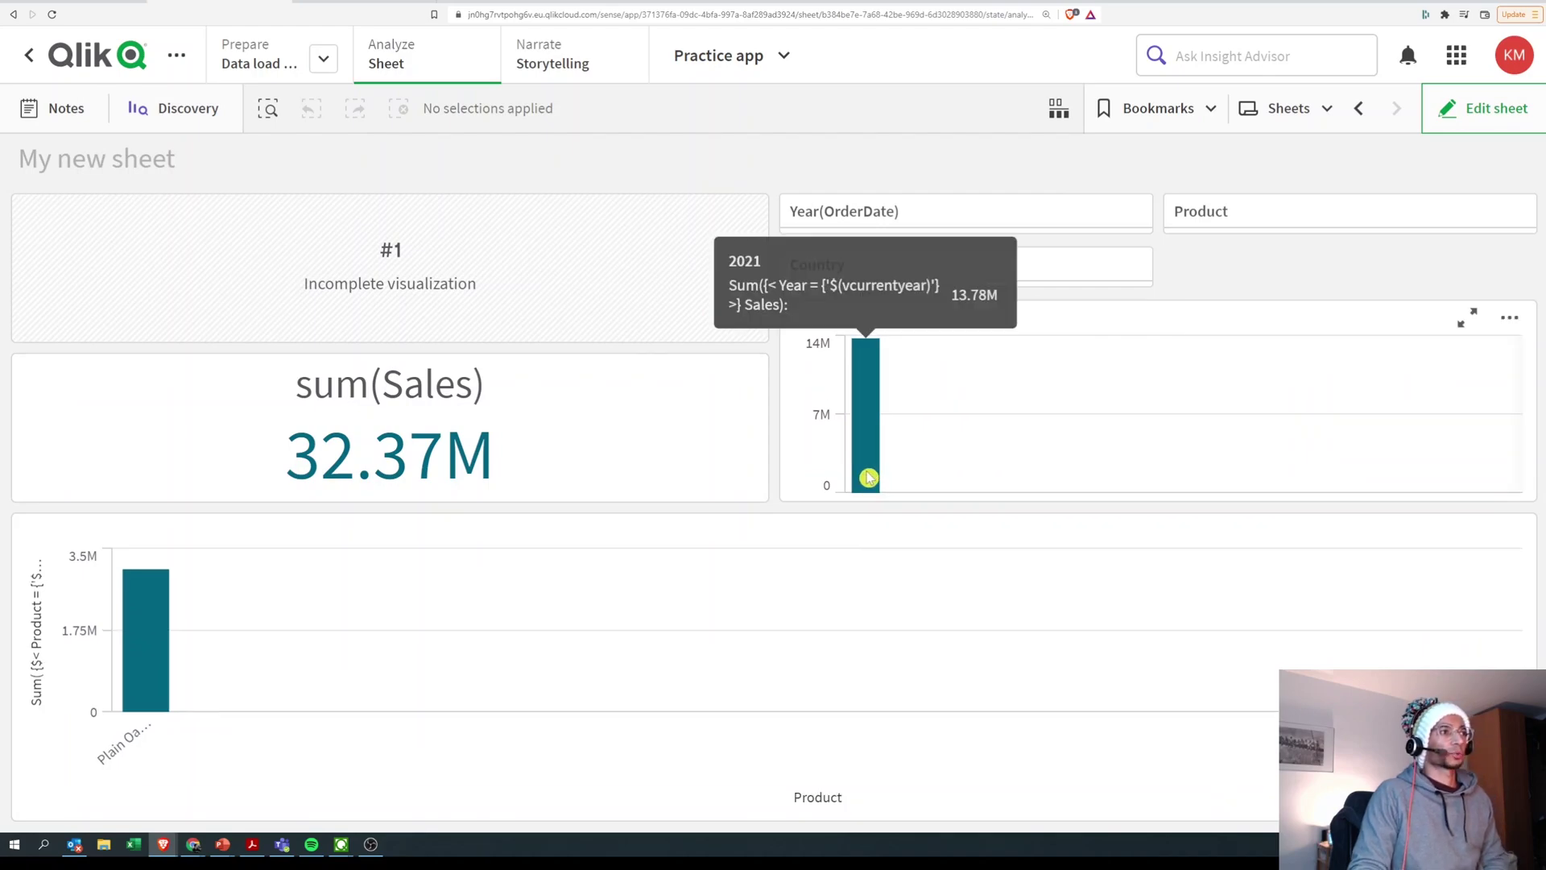
- Review the Year(Today()) definition of vcurrentyear in the script, then return to My new sheet
{"action": "left_click", "coordinate": [326, 32]}
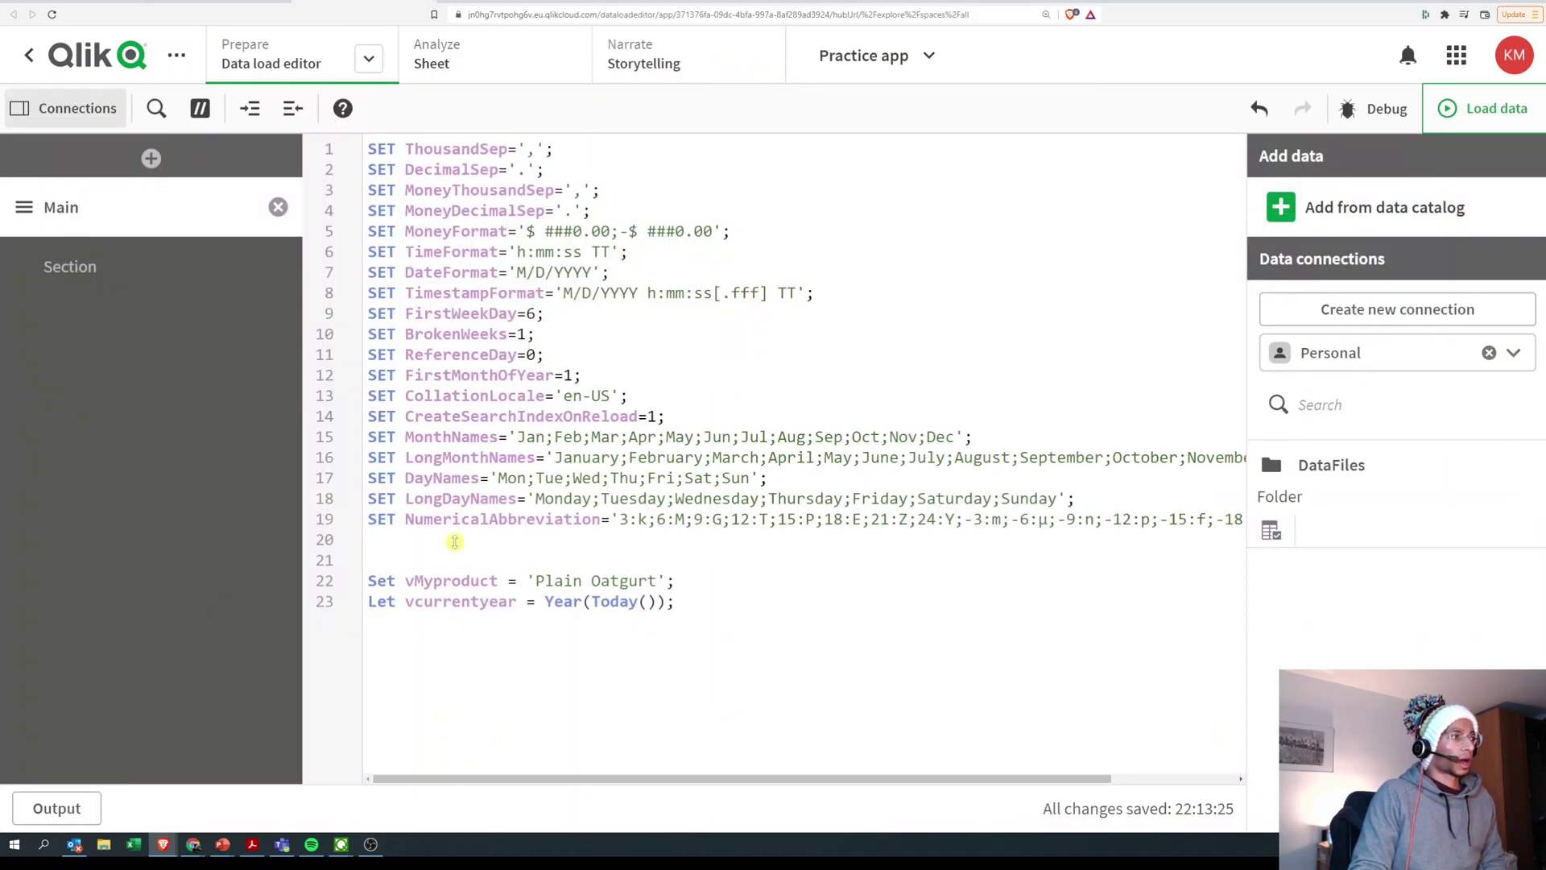
{"action": "left_click_drag", "start_coordinate": [545, 602], "coordinate": [663, 600]}
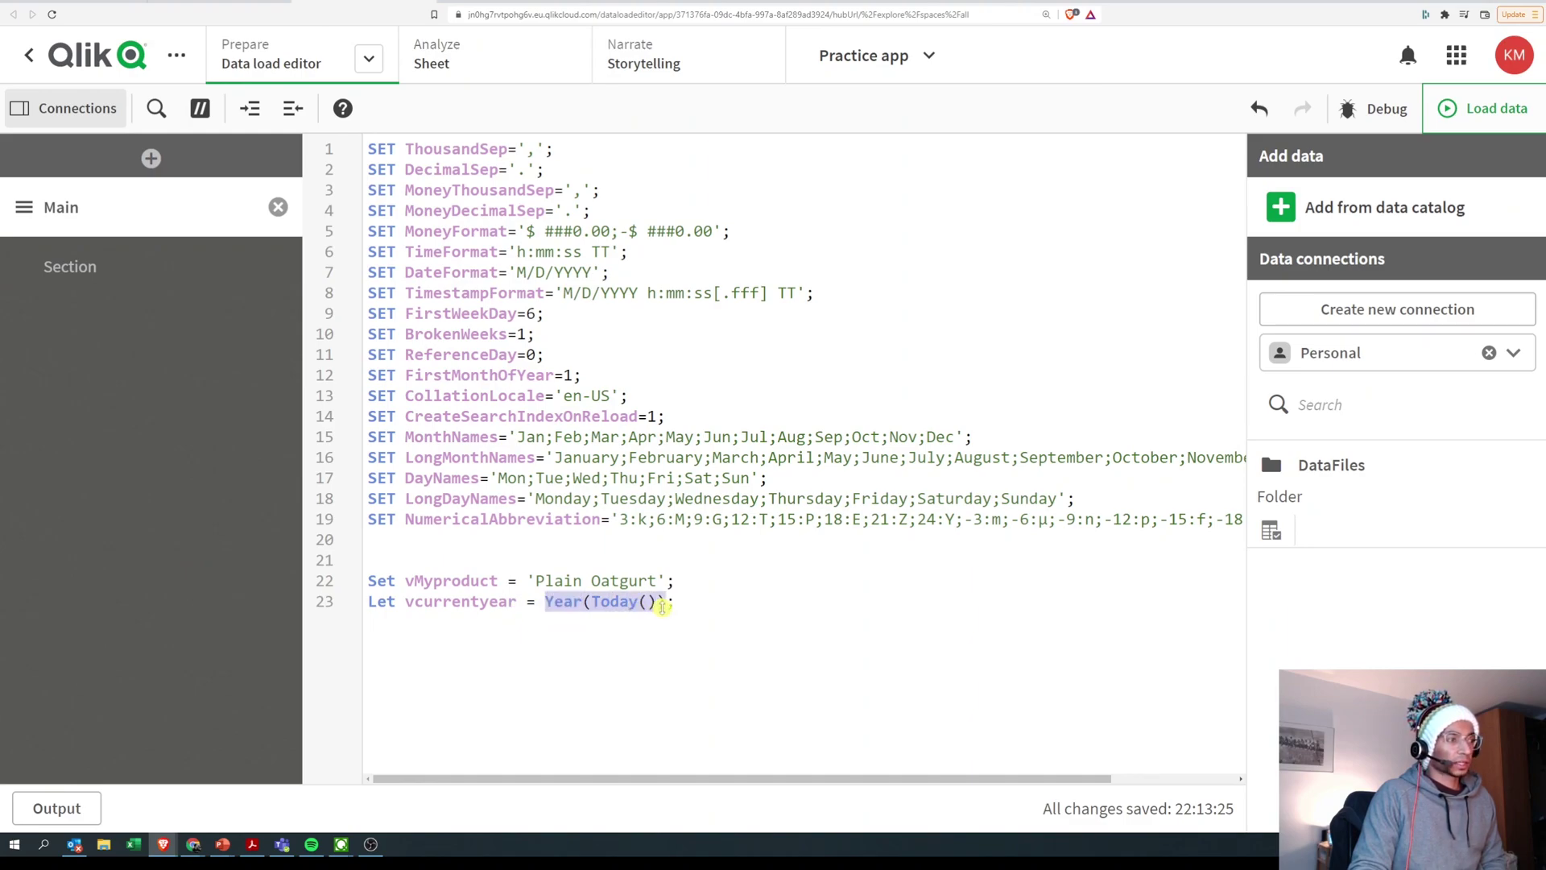
{"action": "left_click", "coordinate": [662, 635]}
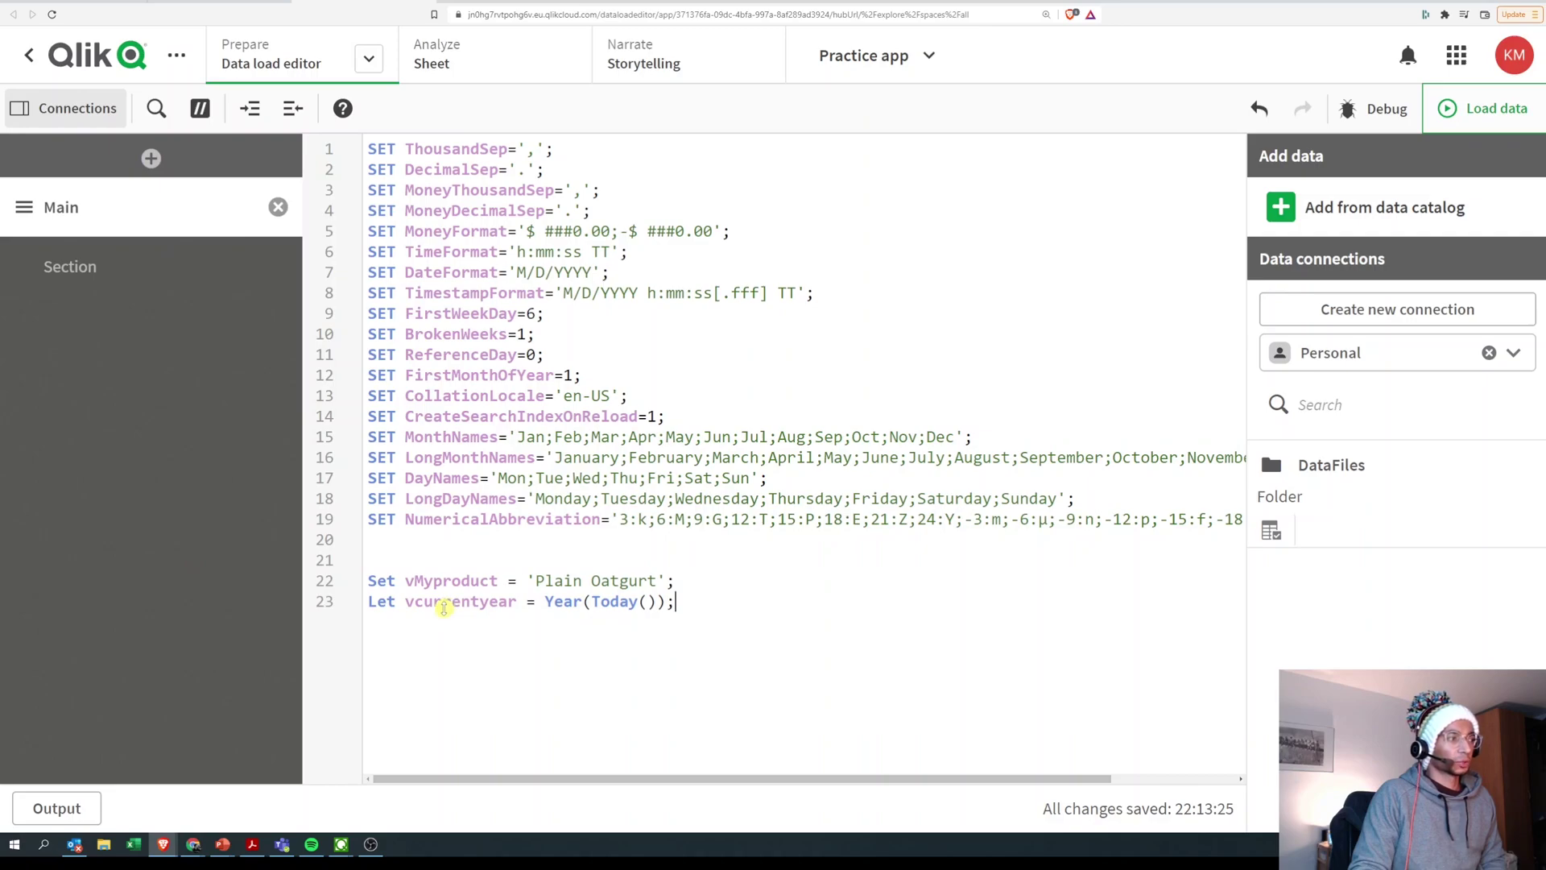
{"action": "left_click", "coordinate": [432, 54]}
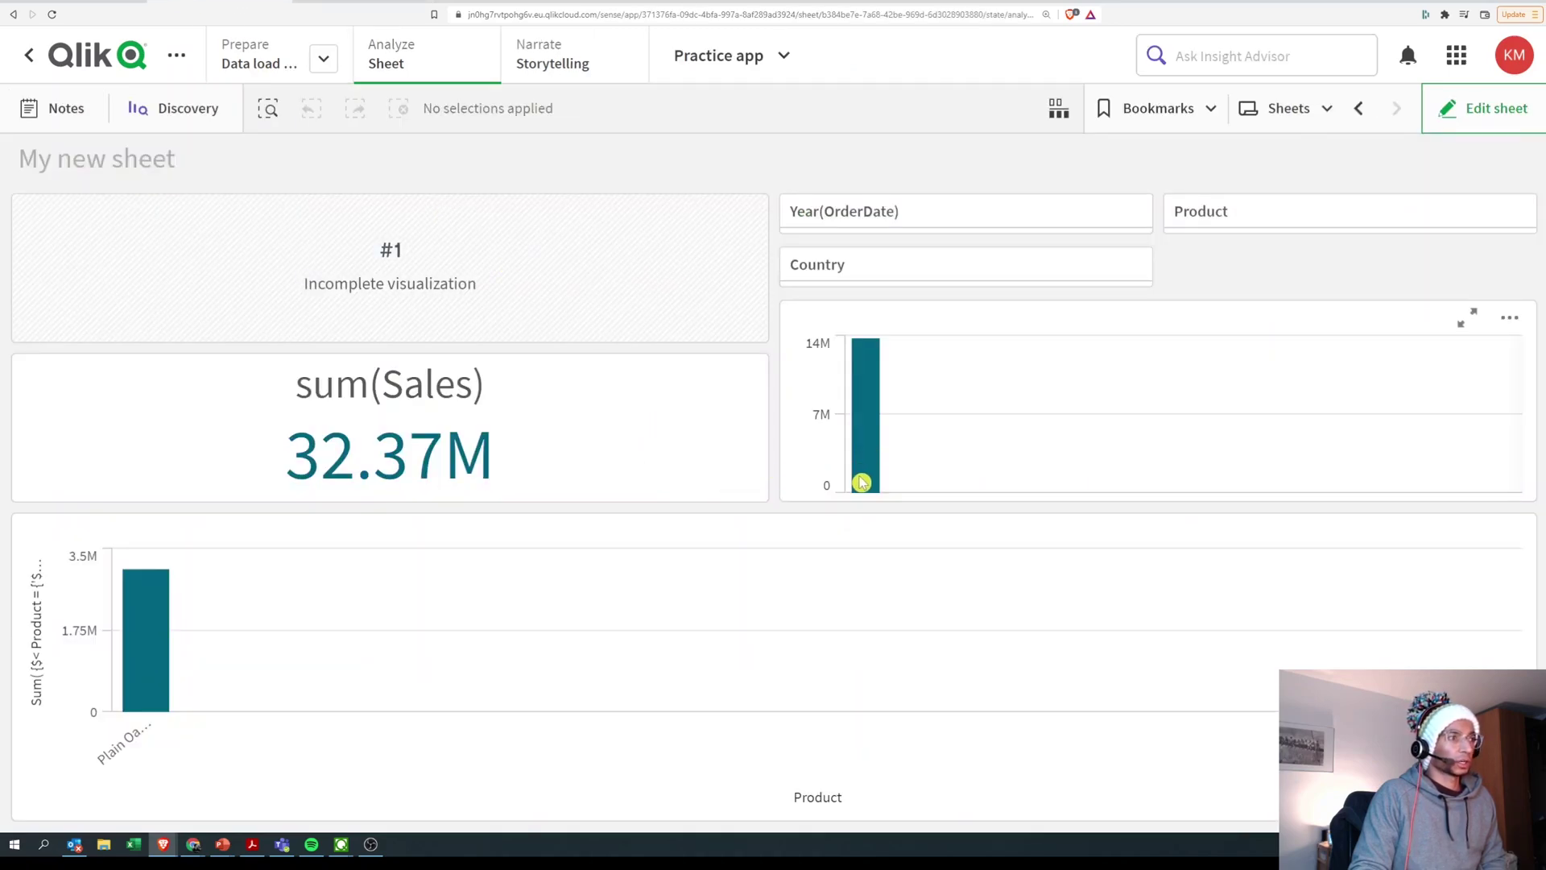
{"action": "mouse_move", "coordinate": [865, 480]}
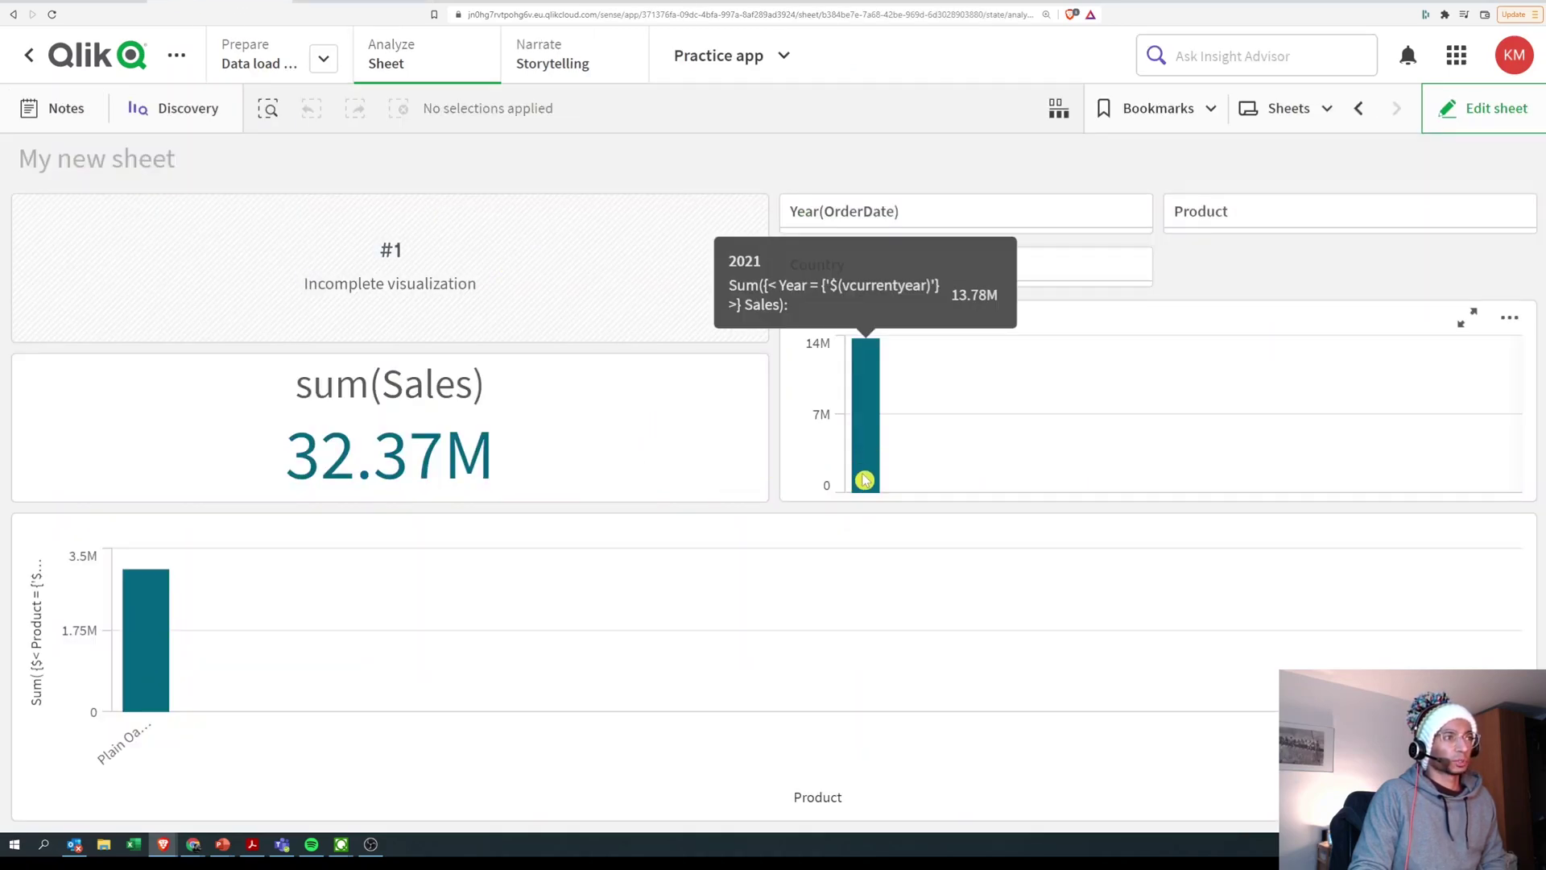